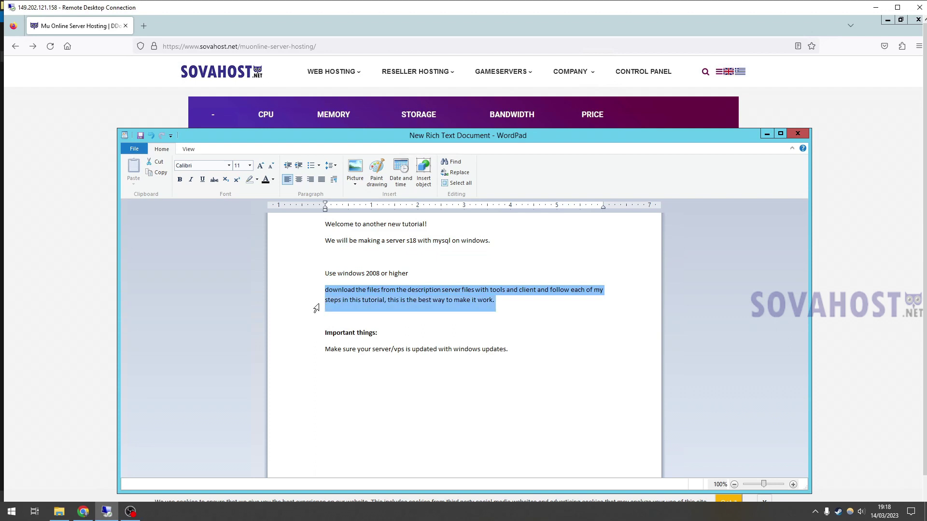
# - Read the WordPad notes on downloading the files, then maximise the session and minimise WordPad
pyautogui.click(319, 338)
pyautogui.moveTo(319, 342); pyautogui.dragTo(317, 354)
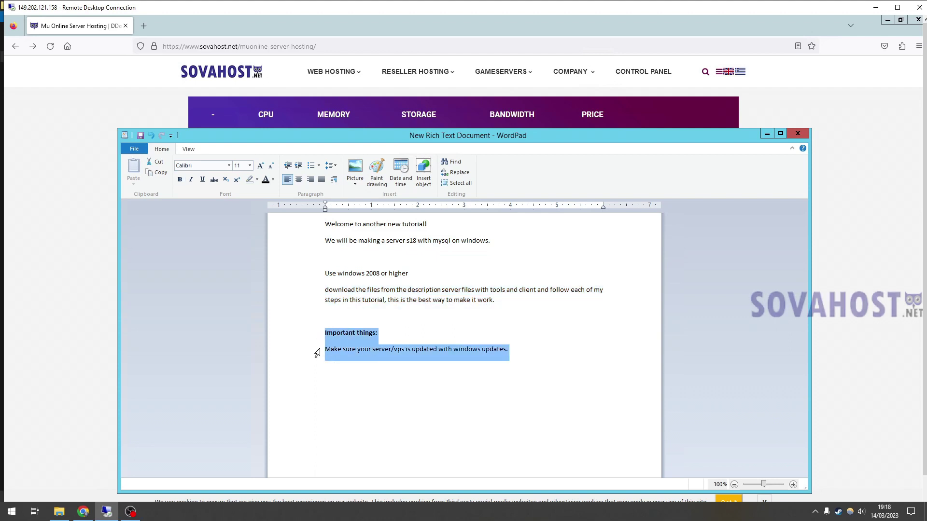
pyautogui.click(533, 355)
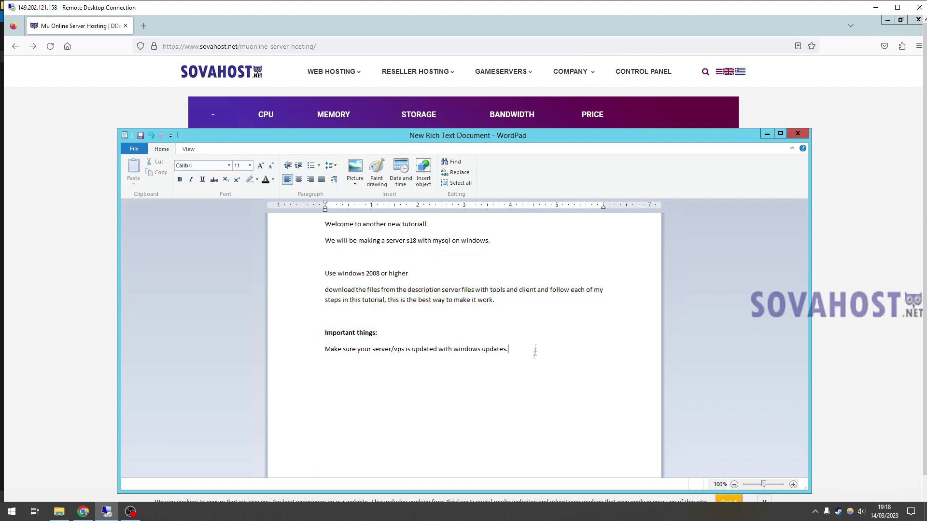
pyautogui.moveTo(607, 290); pyautogui.dragTo(549, 290)
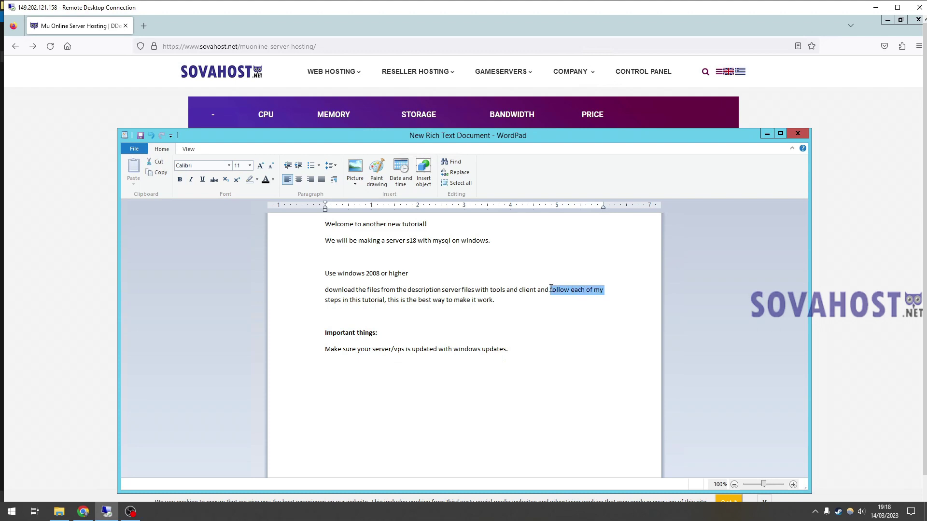
pyautogui.moveTo(326, 301); pyautogui.dragTo(344, 302)
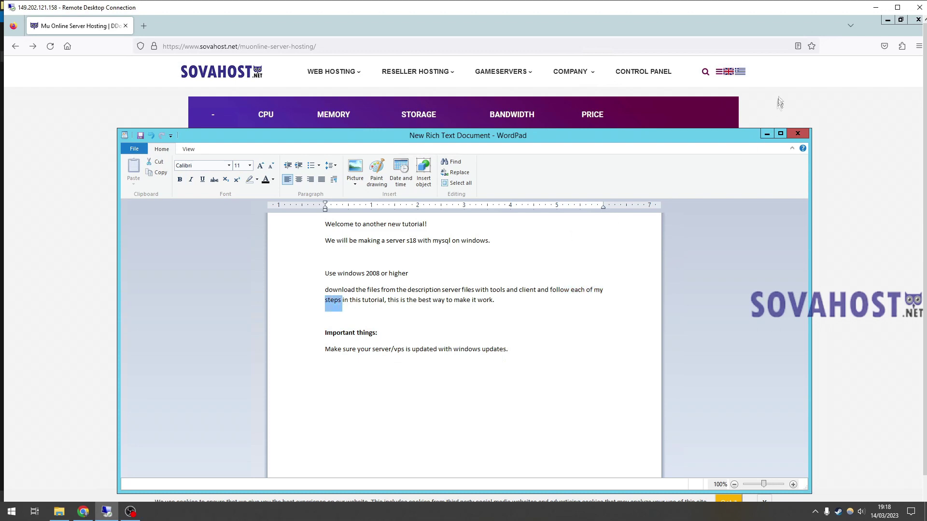
pyautogui.click(897, 7)
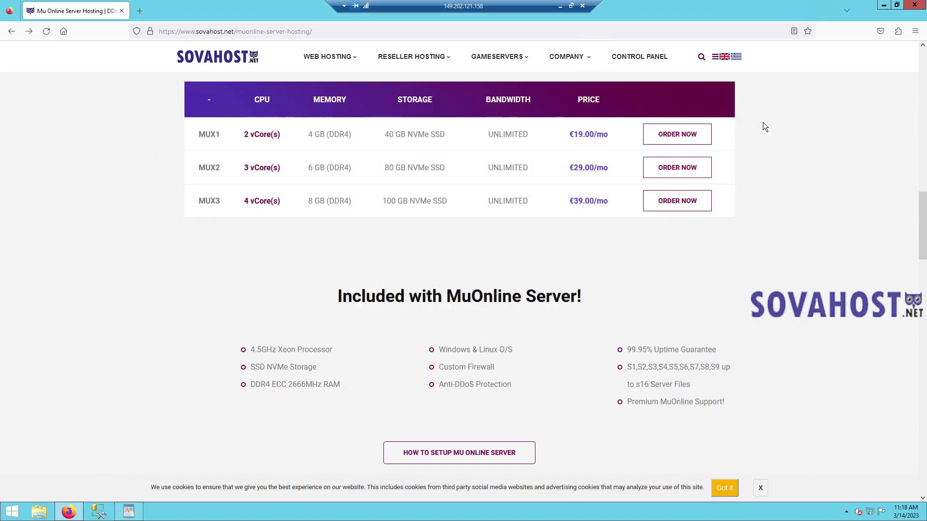
pyautogui.click(763, 119)
# - Close Firefox and open the MuS18filesandtools.rar archive in WinRAR
pyautogui.click(916, 5)
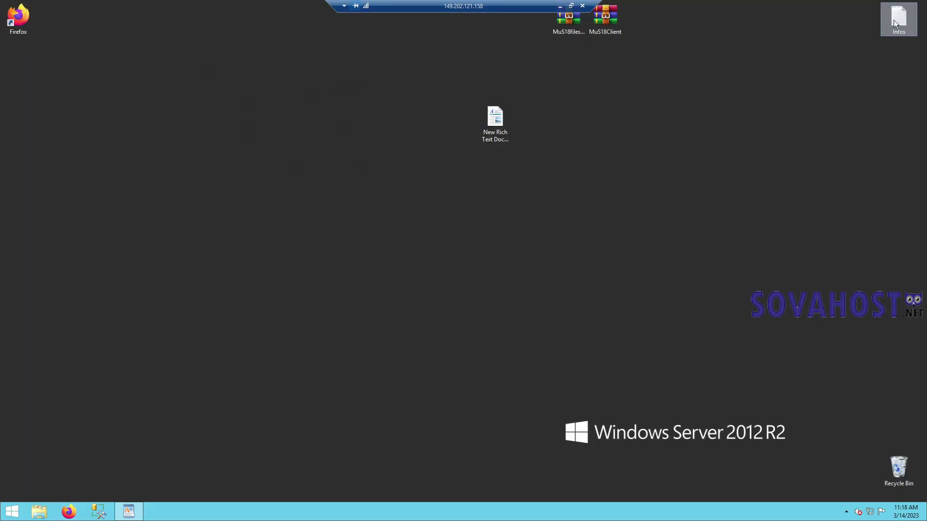
pyautogui.moveTo(512, 129); pyautogui.dragTo(881, 96)
pyautogui.click(564, 25)
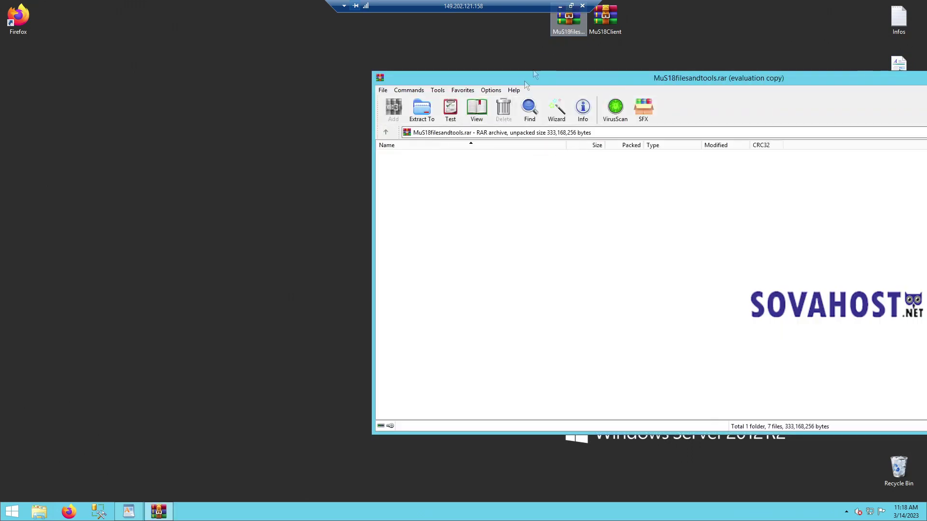
pyautogui.rightClick(53, 82)
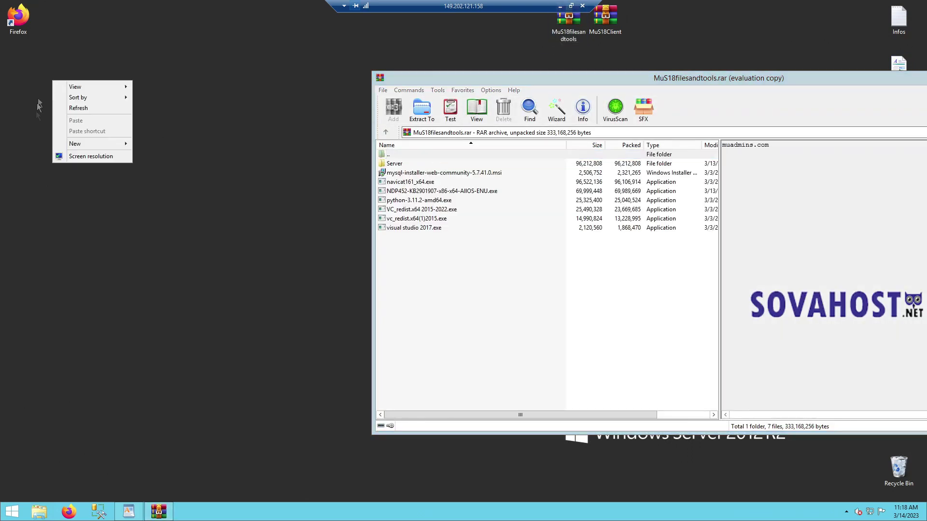
# - Create a new folder named s18 on Local Disk (C:)
pyautogui.click(13, 511)
pyautogui.click(111, 195)
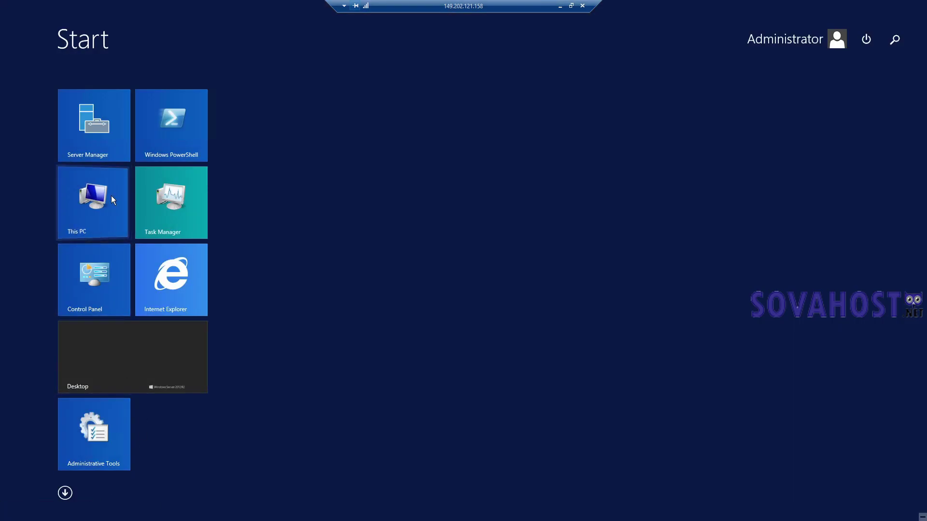
pyautogui.doubleClick(326, 261)
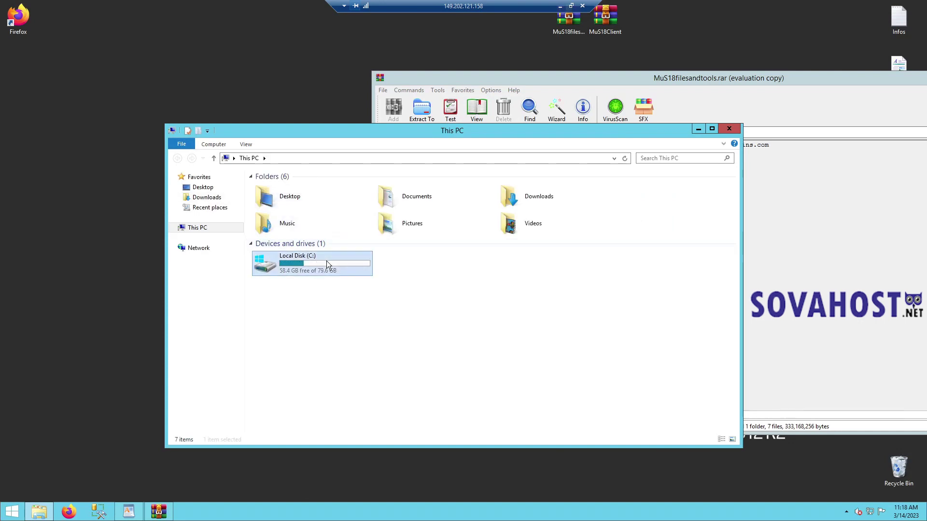
pyautogui.rightClick(279, 288)
pyautogui.moveTo(338, 375)
pyautogui.click(376, 378)
pyautogui.write('s18')
pyautogui.press('Return')
pyautogui.press('Return')
# - Drag all archive entries into the C:\s18 window to extract them, then close WinRAR
pyautogui.click(436, 78)
pyautogui.moveTo(436, 78); pyautogui.dragTo(449, 78)
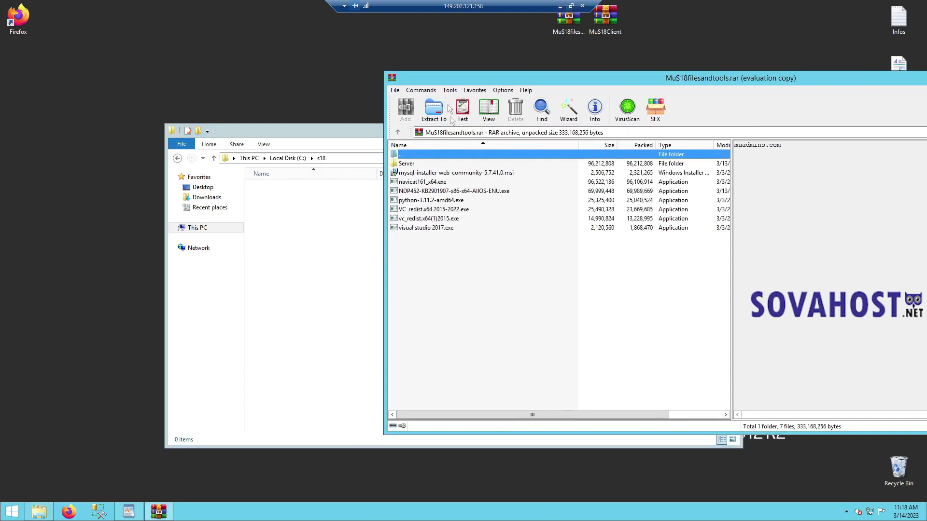
pyautogui.moveTo(447, 275); pyautogui.dragTo(327, 237)
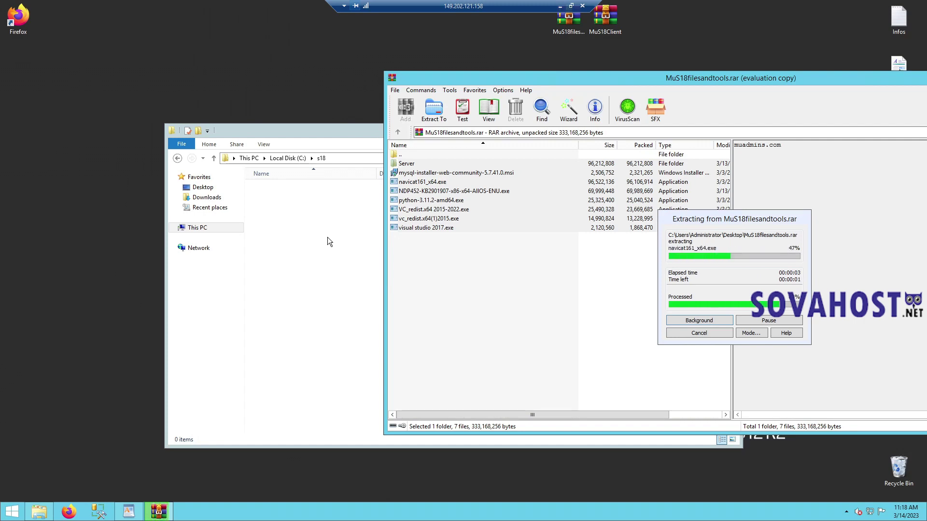
pyautogui.rightClick(528, 77)
pyautogui.click(554, 142)
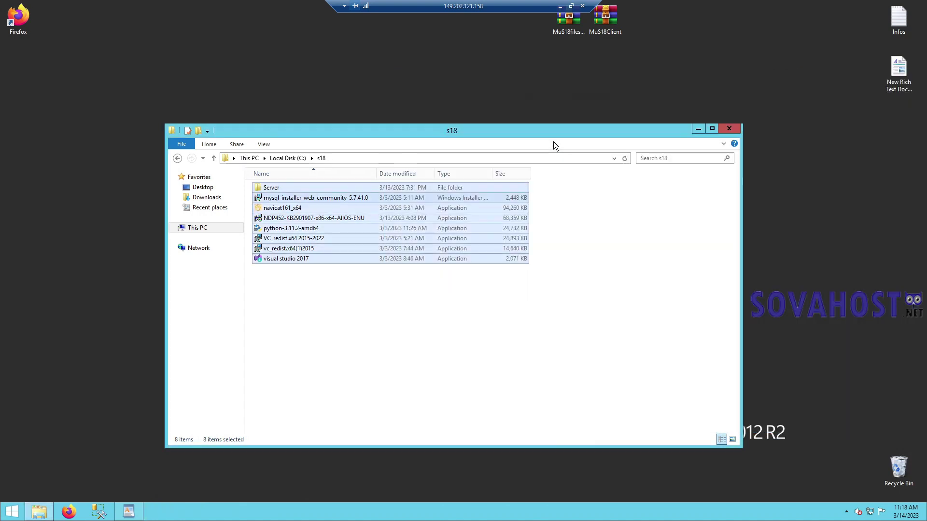
# - Run the visual studio 2017 installer and install Enterprise 2017 with .NET desktop development
pyautogui.click(335, 344)
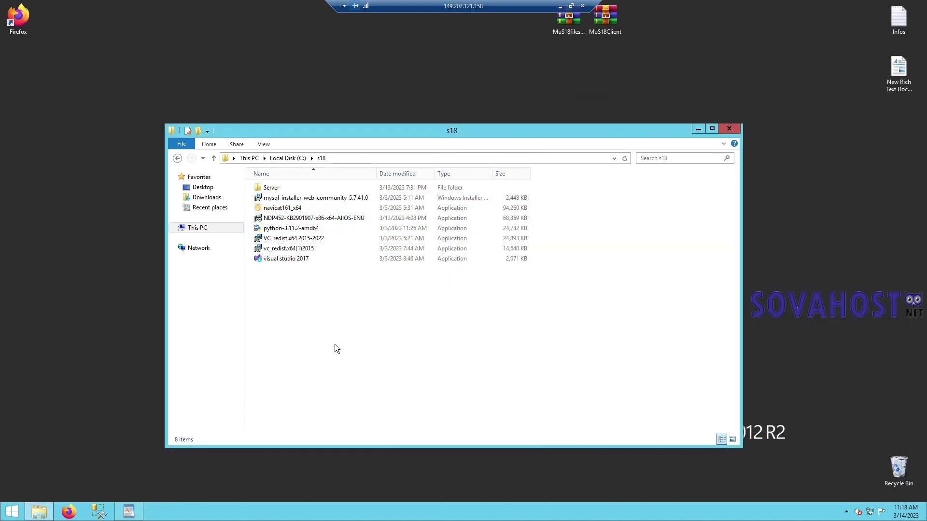
pyautogui.click(300, 259)
pyautogui.doubleClick(286, 259)
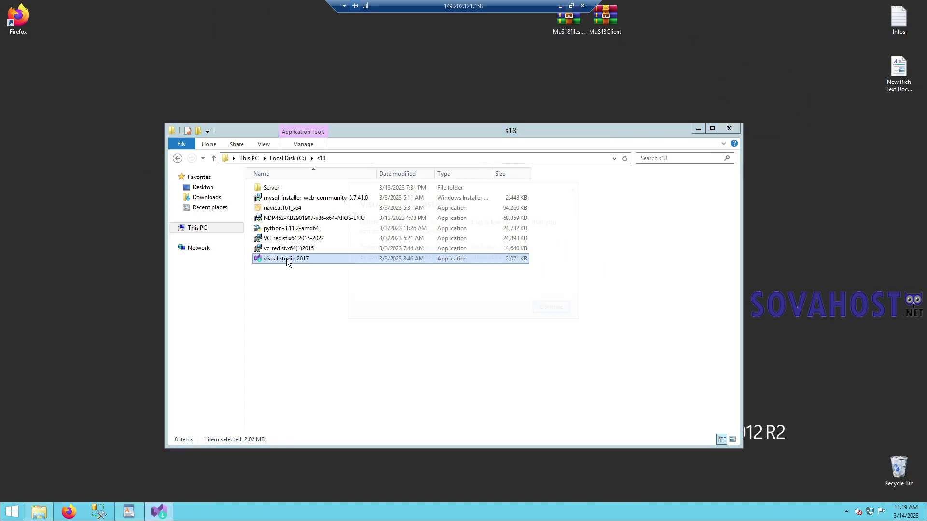
pyautogui.click(542, 309)
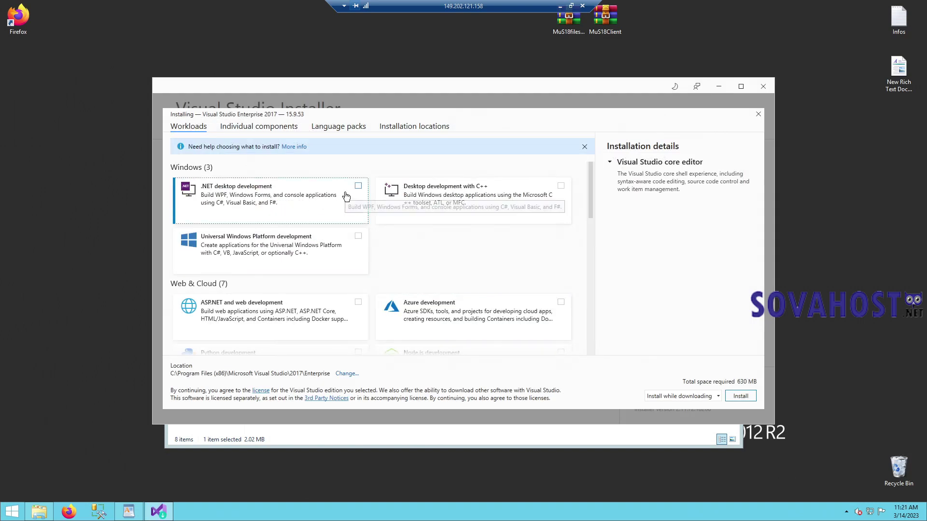
pyautogui.click(358, 187)
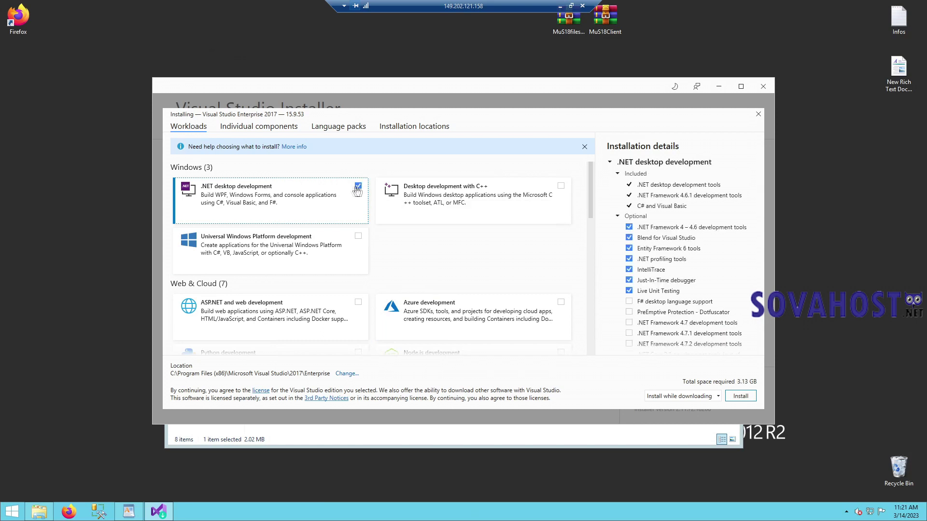
pyautogui.click(749, 398)
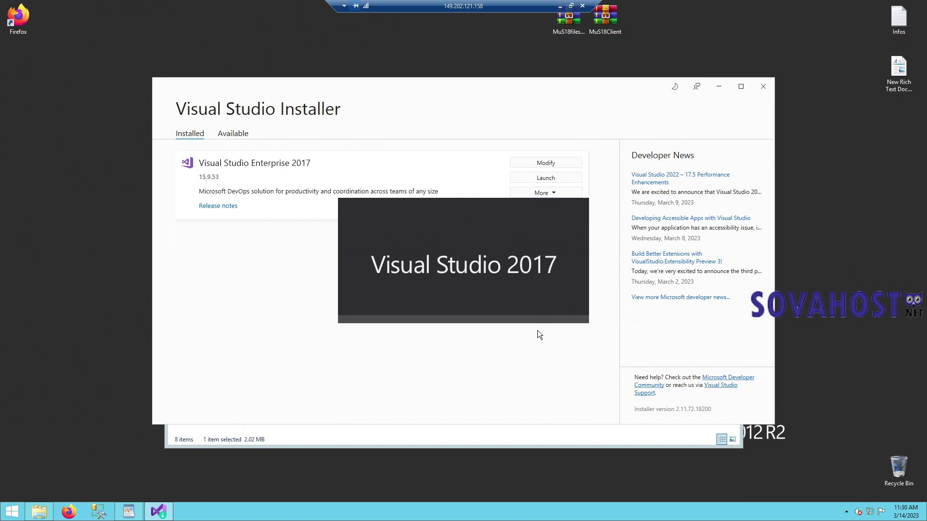
pyautogui.click(763, 87)
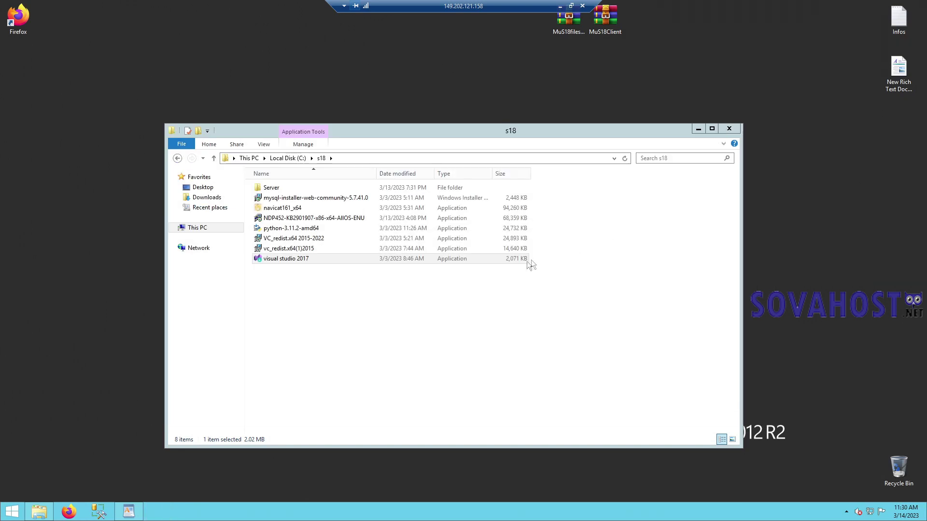
pyautogui.click(306, 249)
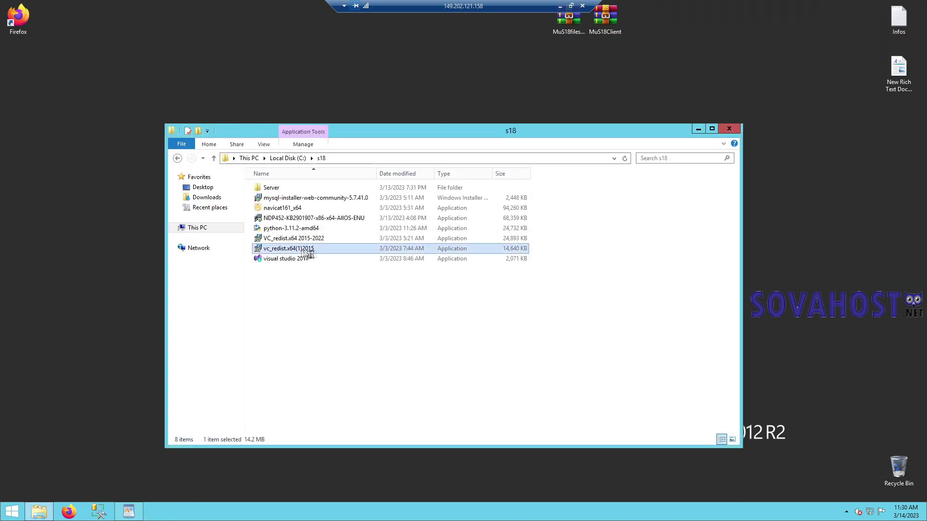
pyautogui.doubleClick(306, 249)
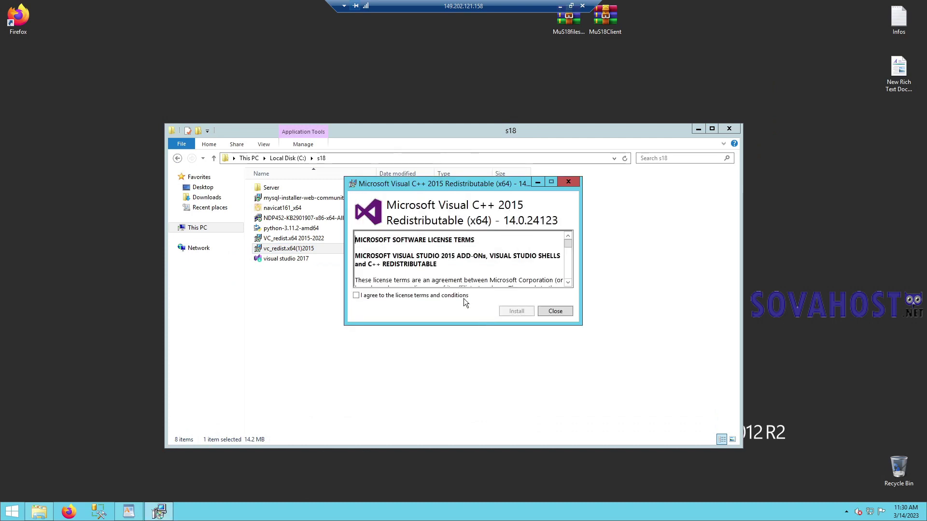
pyautogui.click(463, 298)
pyautogui.click(513, 314)
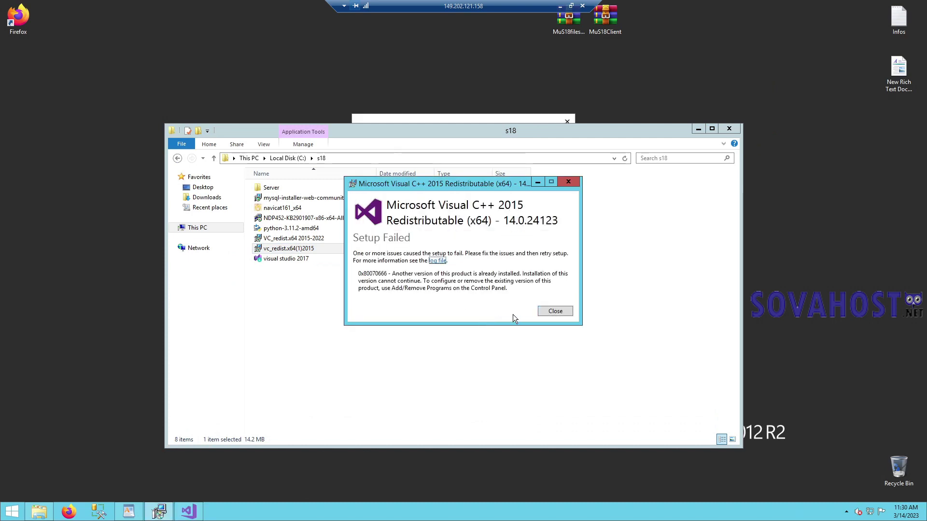
pyautogui.click(558, 312)
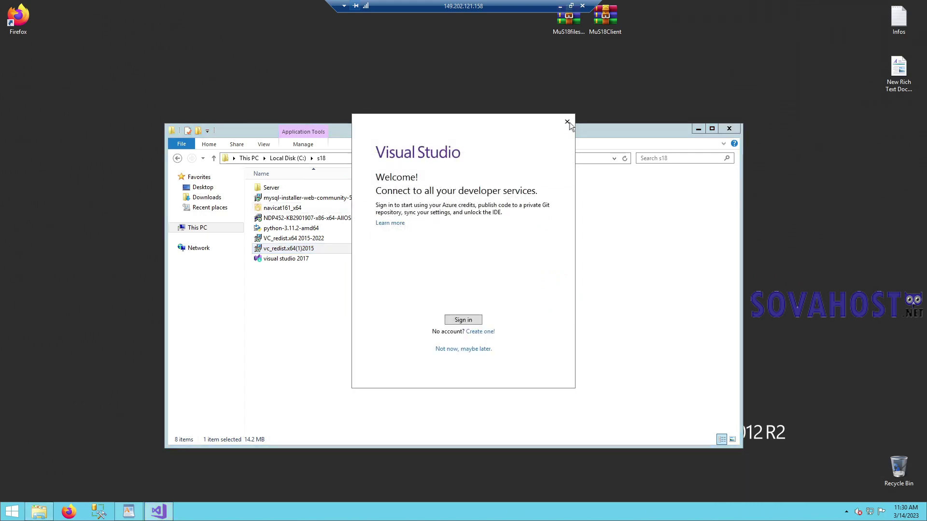
pyautogui.click(567, 122)
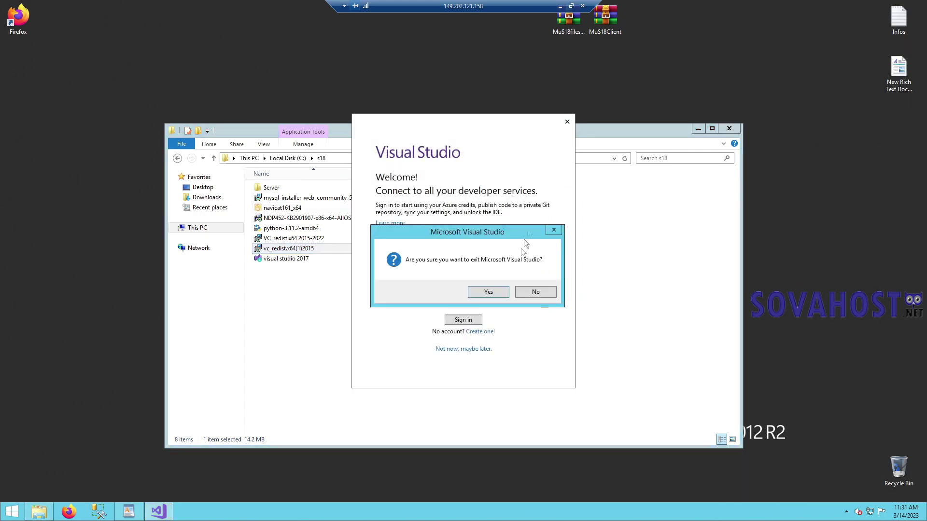
pyautogui.click(493, 293)
pyautogui.click(312, 239)
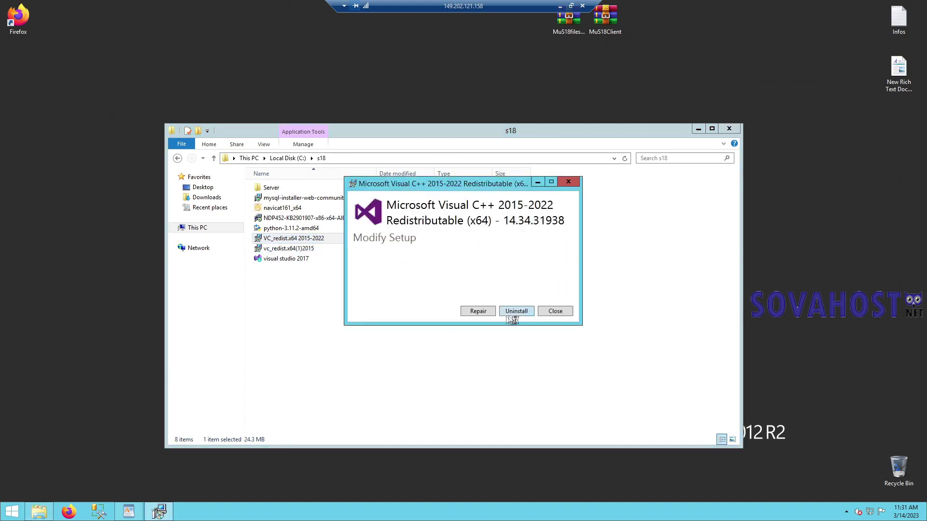
pyautogui.click(572, 312)
pyautogui.click(509, 290)
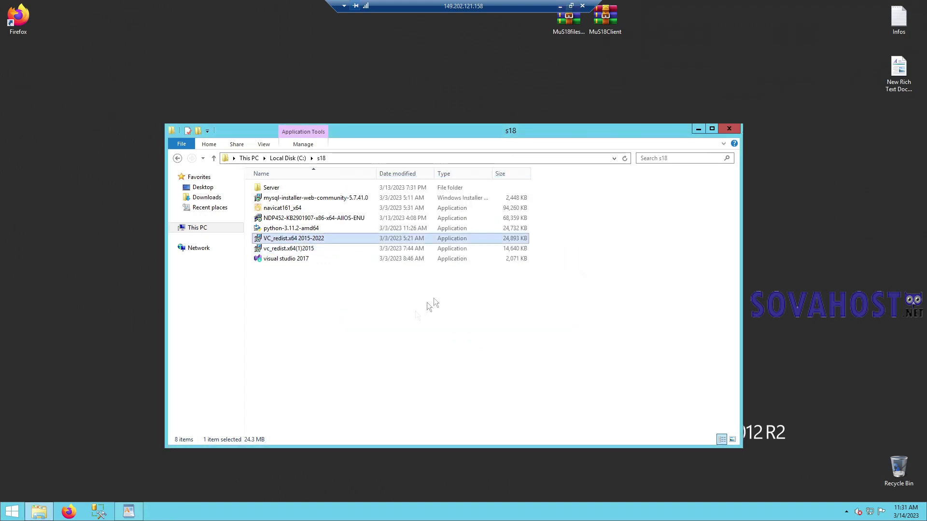
# - Run python-3.11.2-amd64 with Install Now and close the setup once it succeeds
pyautogui.doubleClick(289, 228)
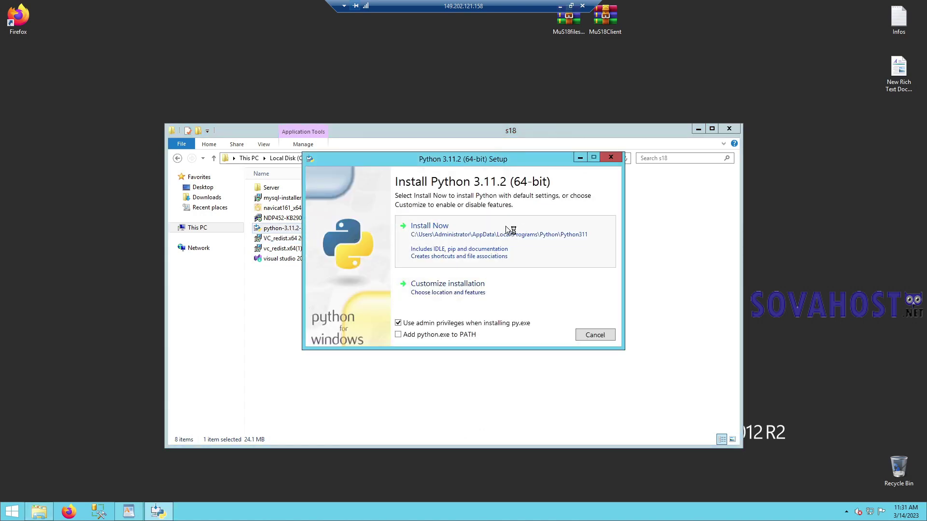
pyautogui.click(507, 227)
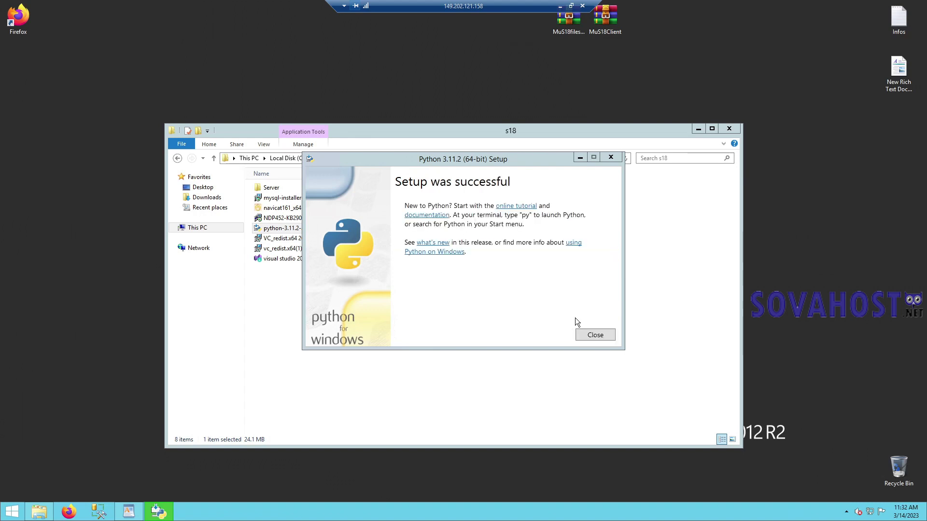
pyautogui.click(595, 335)
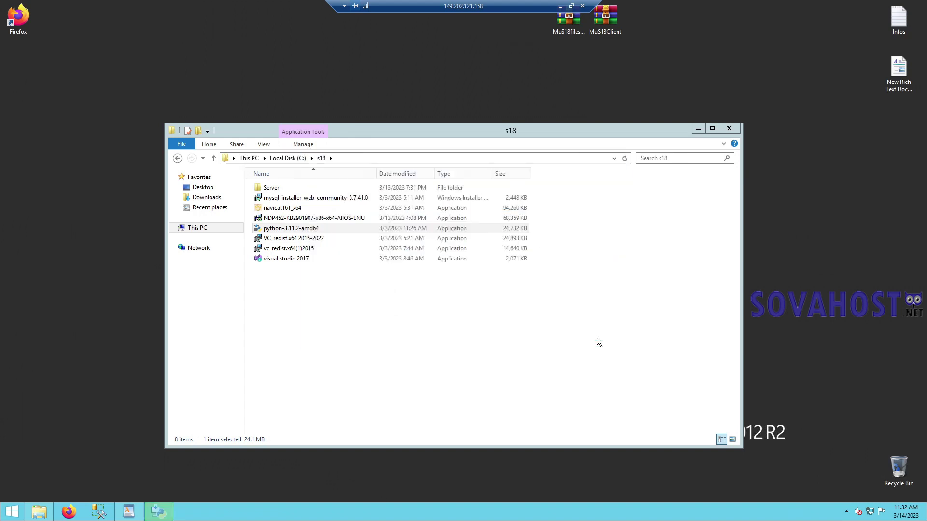
# - Run NDP452-KB2901907, close the .NET Framework 4.5.2 setup, and select the mysql-installer file
pyautogui.doubleClick(341, 218)
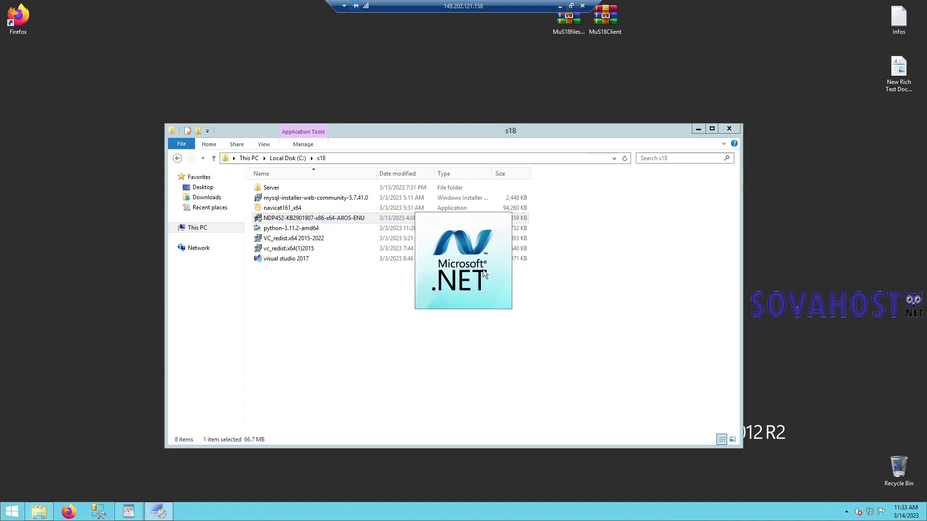
pyautogui.hotkey('ctrl', 'a')
pyautogui.click(555, 349)
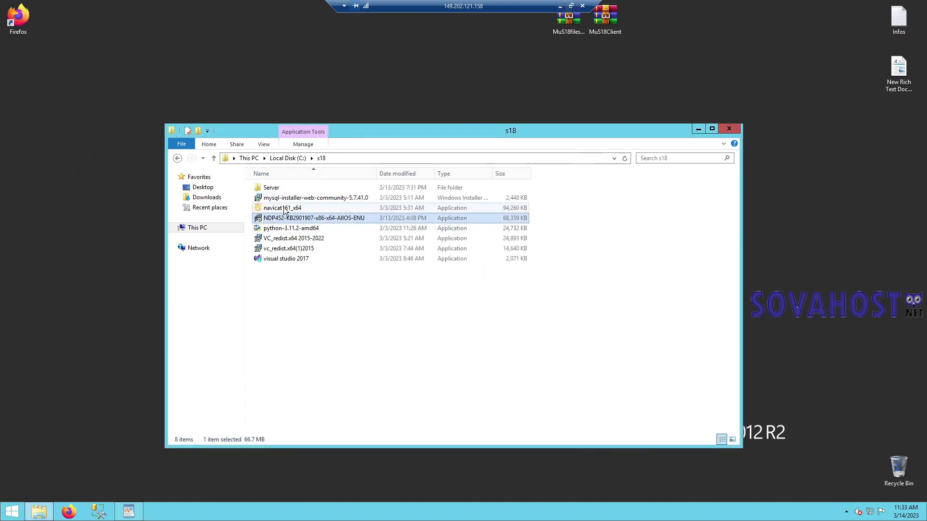
pyautogui.click(317, 198)
# - Launch mysql-installer, choose Developer Default, keep existing paths, and download and install all products
pyautogui.doubleClick(328, 200)
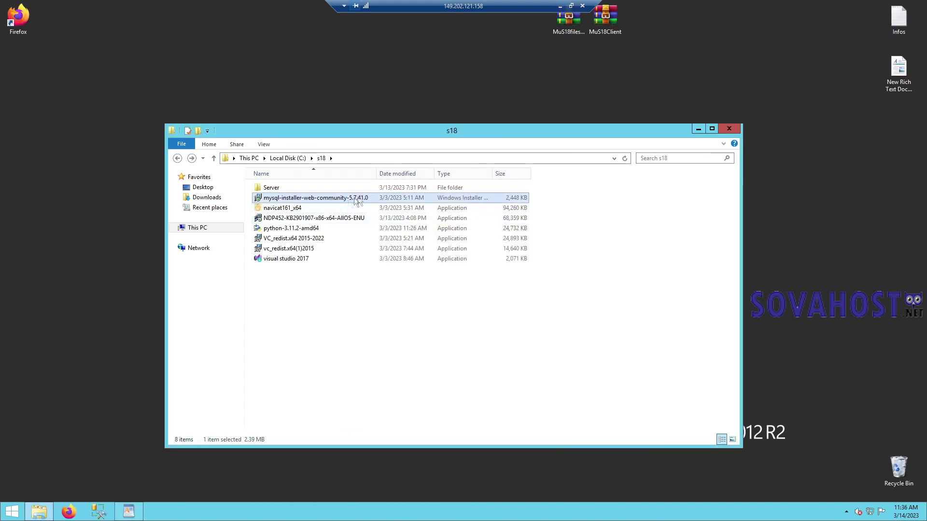
pyautogui.doubleClick(341, 198)
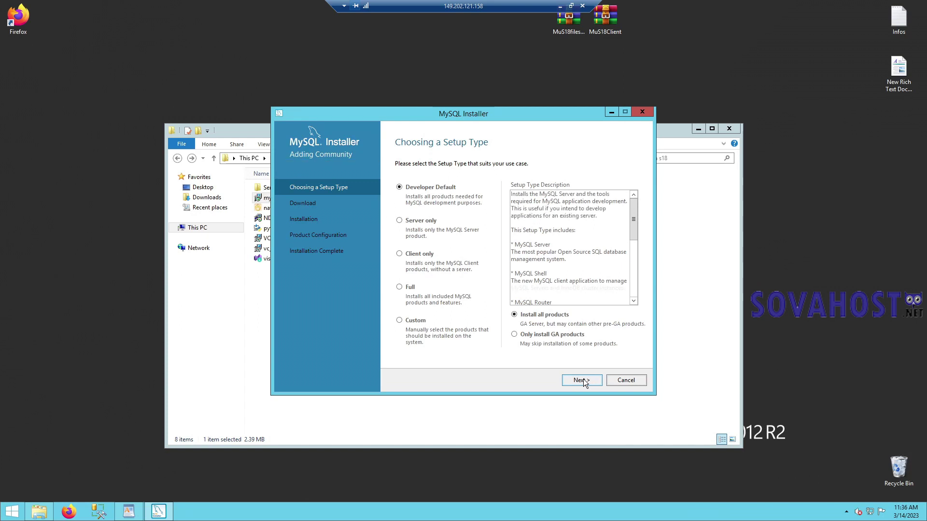
pyautogui.click(581, 380)
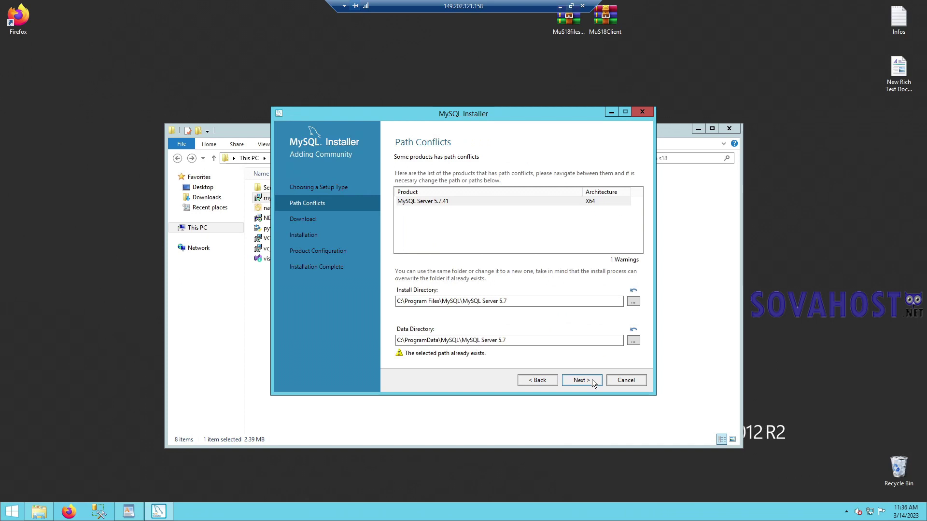
pyautogui.click(592, 379)
pyautogui.click(533, 296)
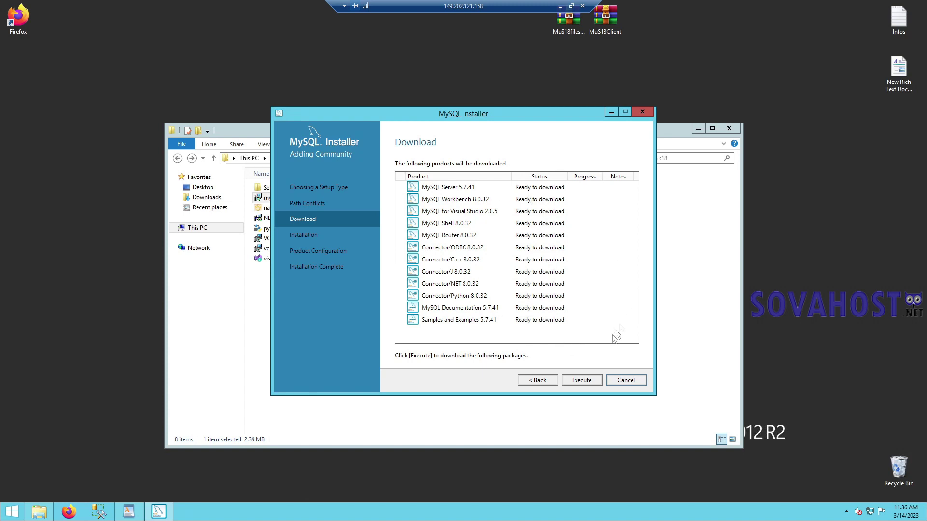
pyautogui.click(587, 383)
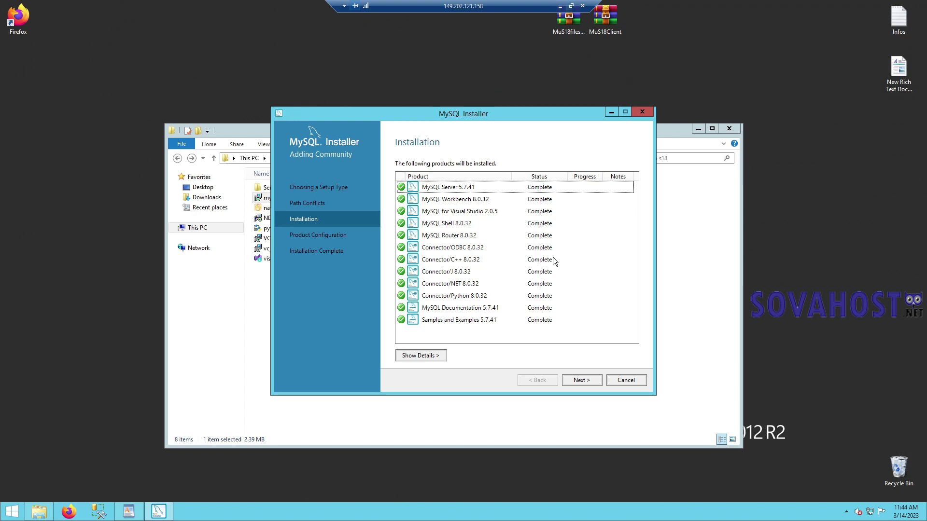
pyautogui.click(588, 383)
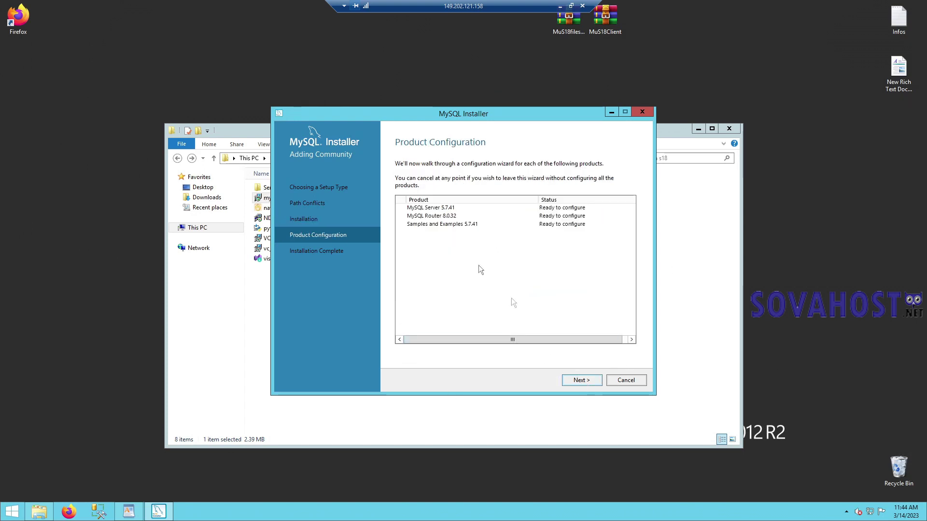
# - Keep port 3306, allow full named pipe access, verify the root password, and allow firewall access
pyautogui.click(590, 381)
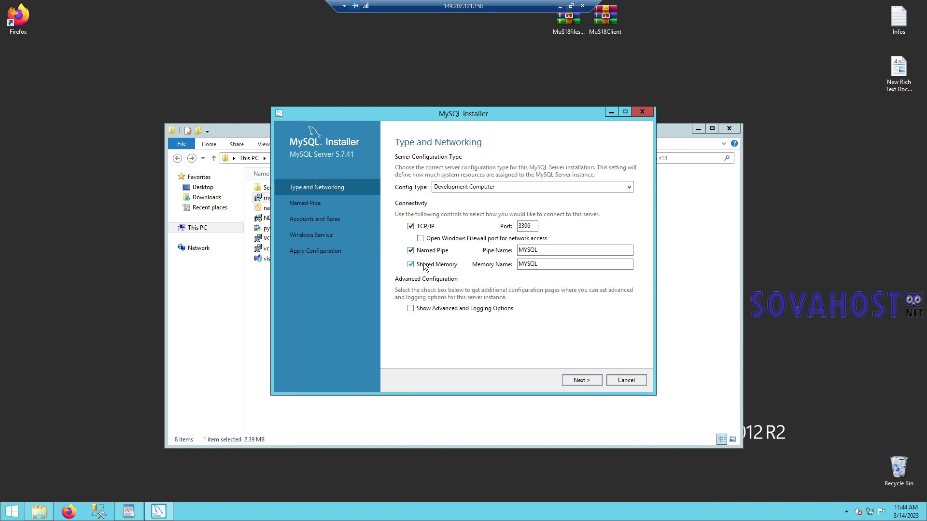
pyautogui.click(597, 382)
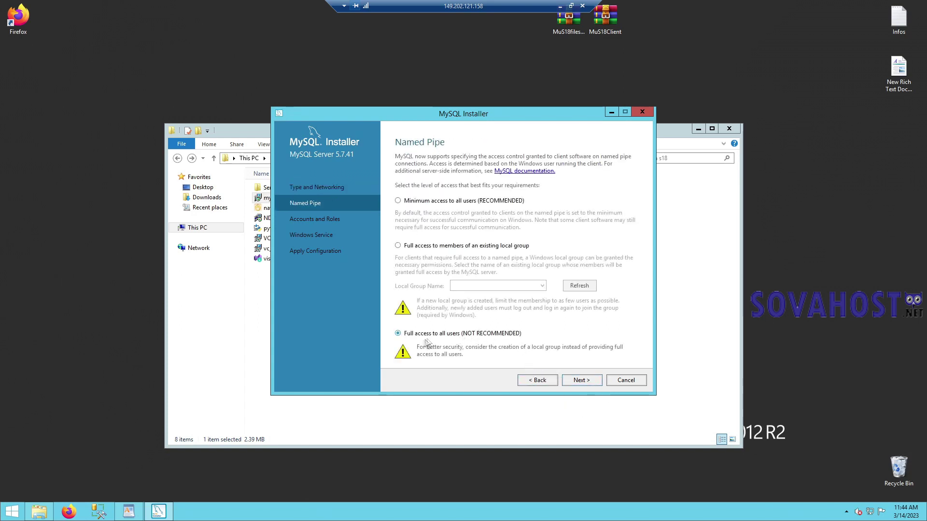
pyautogui.click(593, 381)
pyautogui.write('********')
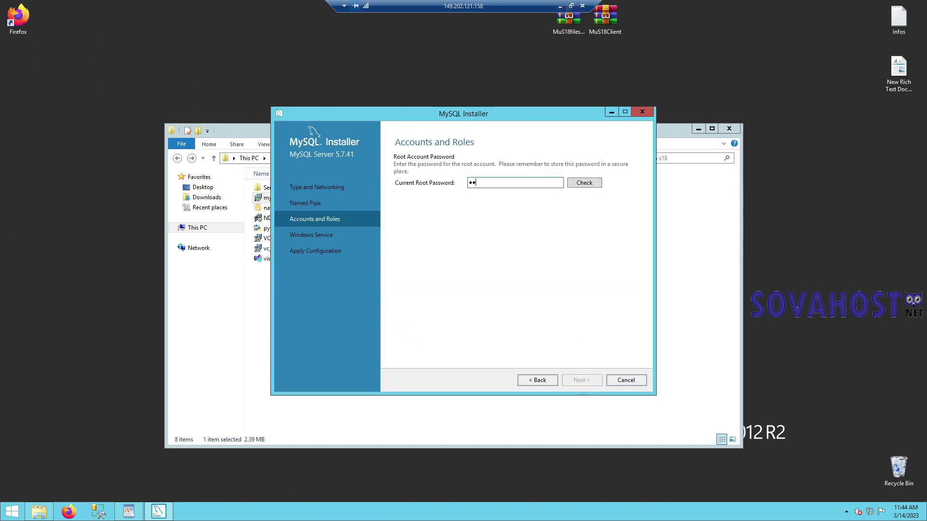
pyautogui.click(582, 184)
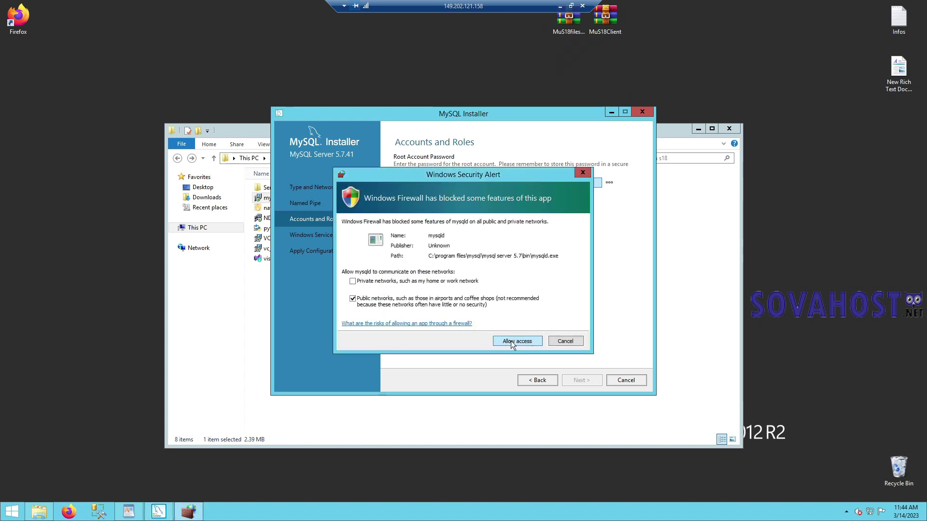
pyautogui.click(510, 341)
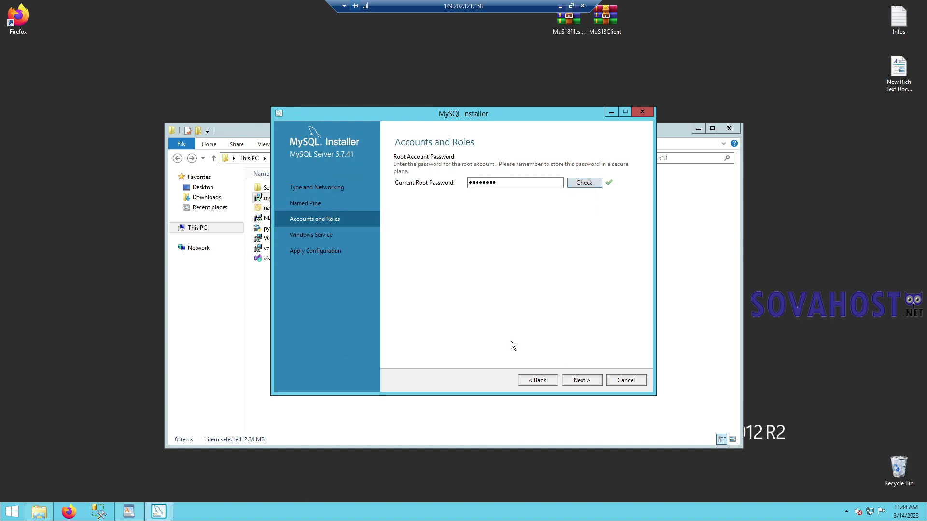
# - Keep the MYSQL57 Windows service settings and apply the server configuration
pyautogui.click(582, 381)
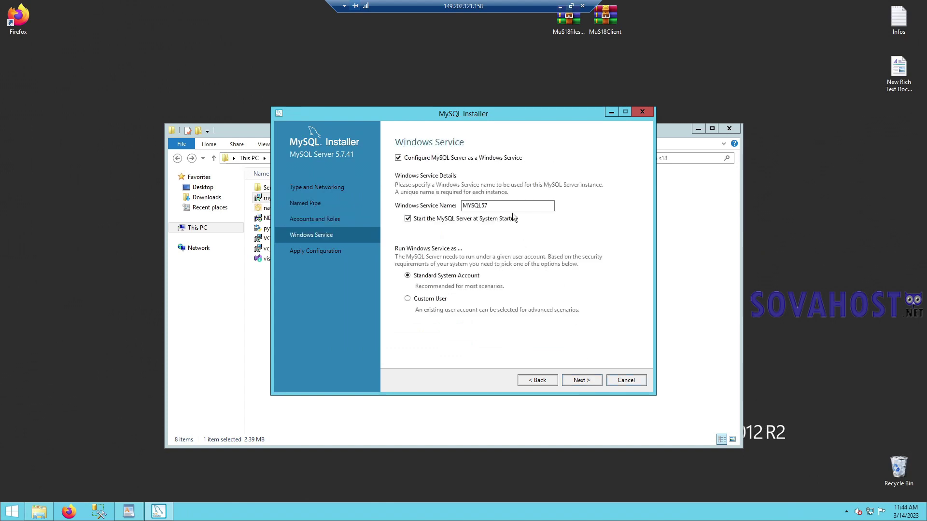
pyautogui.click(578, 381)
pyautogui.click(579, 382)
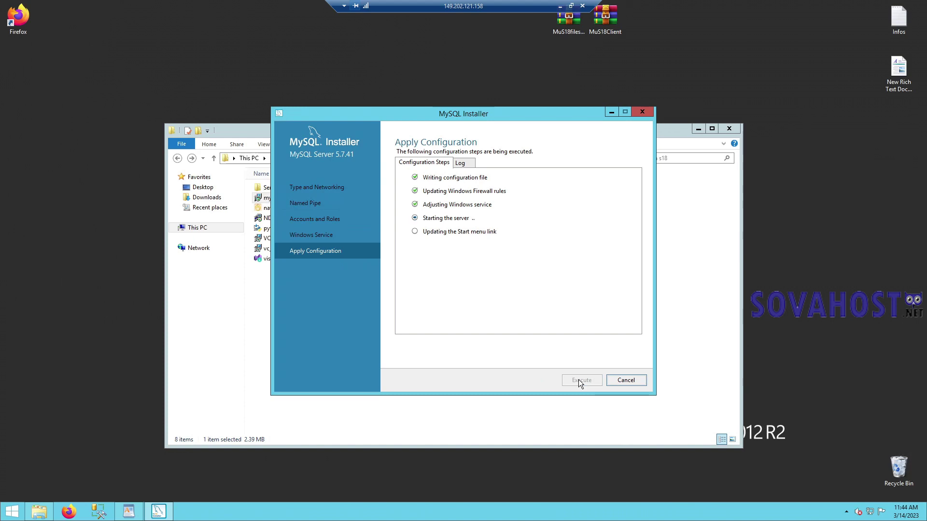
pyautogui.click(617, 379)
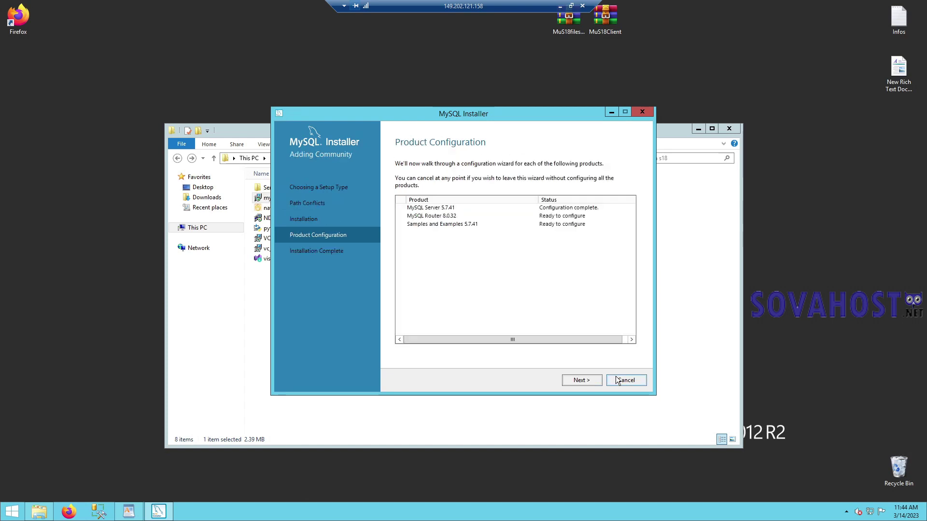
# - Skip MySQL Router configuration and move on to Samples and Examples
pyautogui.click(580, 380)
pyautogui.click(580, 381)
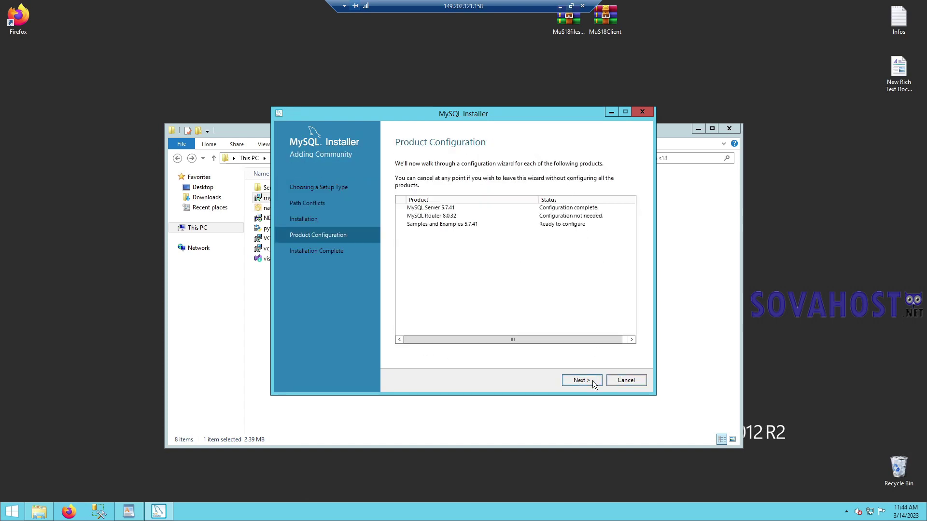
pyautogui.click(592, 380)
# - Verify the root credentials, run the sample schema scripts, and continue to Installation Complete
pyautogui.click(456, 319)
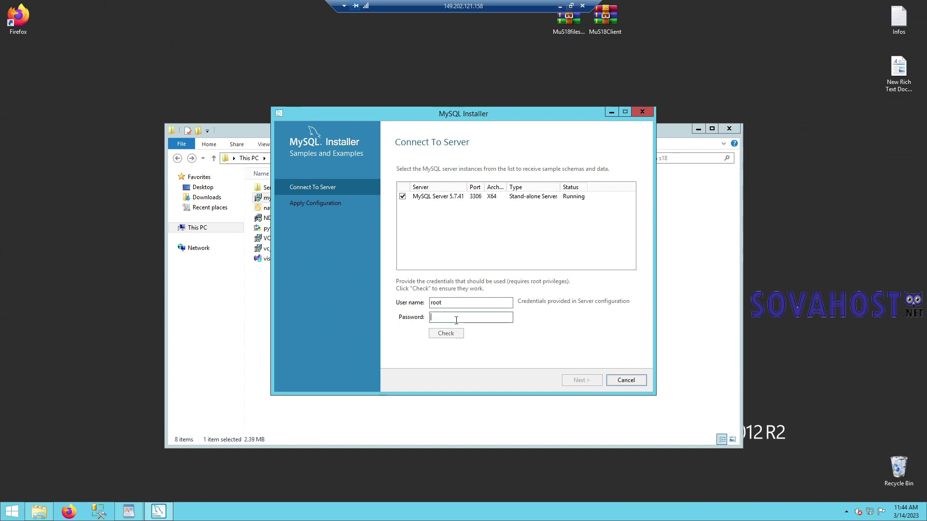
pyautogui.write('********')
pyautogui.click(443, 333)
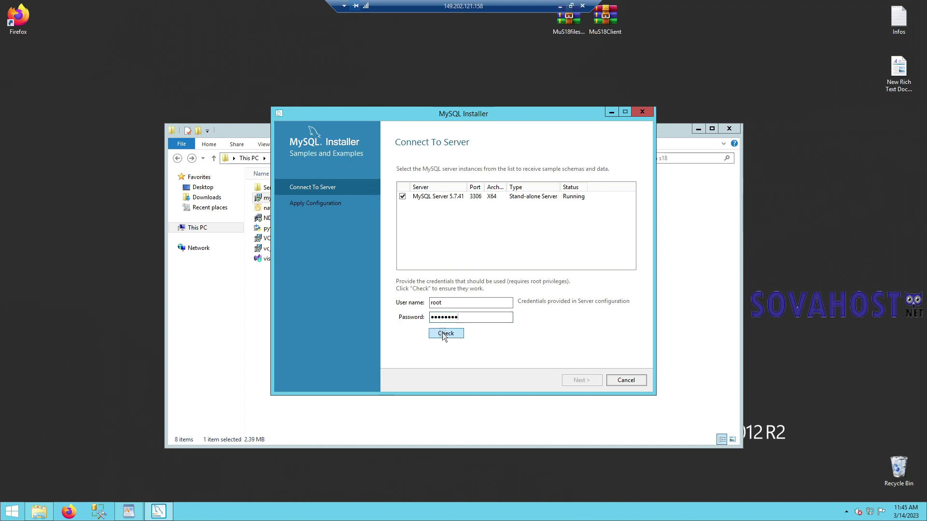
pyautogui.click(581, 380)
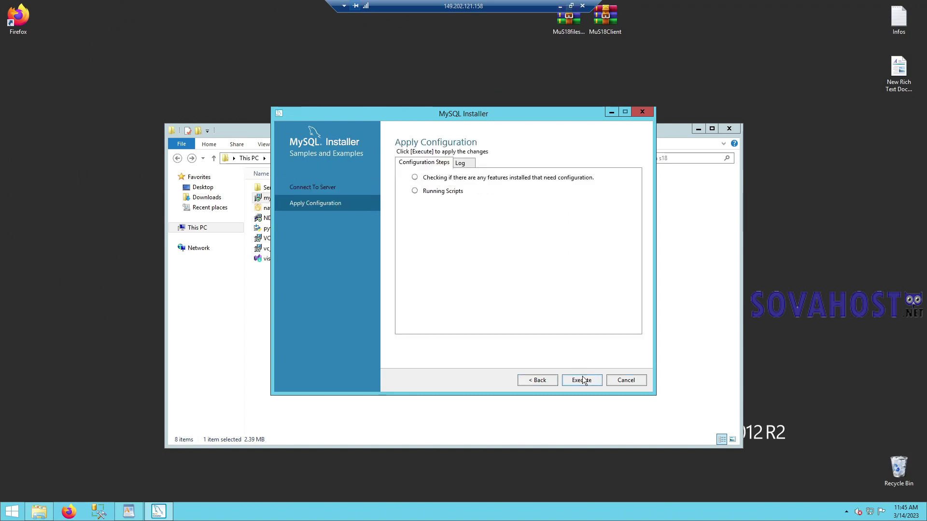
pyautogui.click(582, 380)
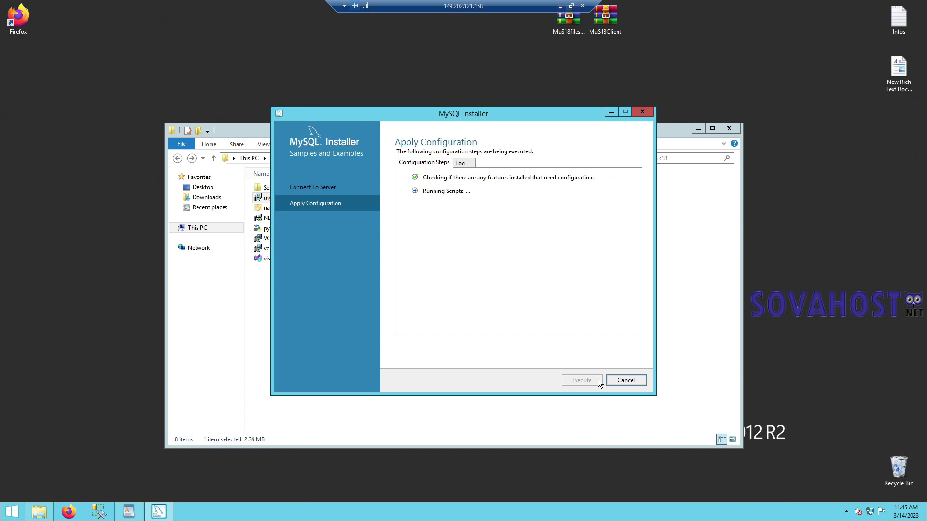
pyautogui.click(621, 381)
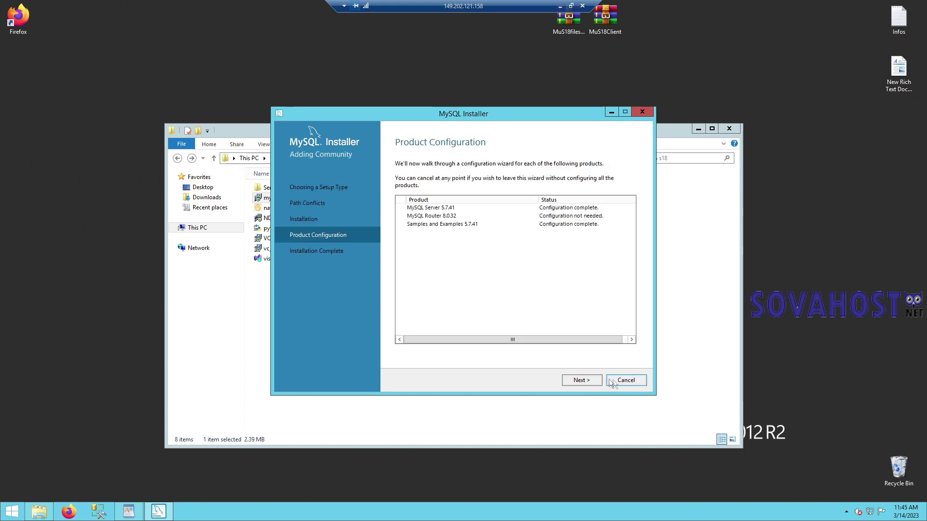
pyautogui.click(584, 380)
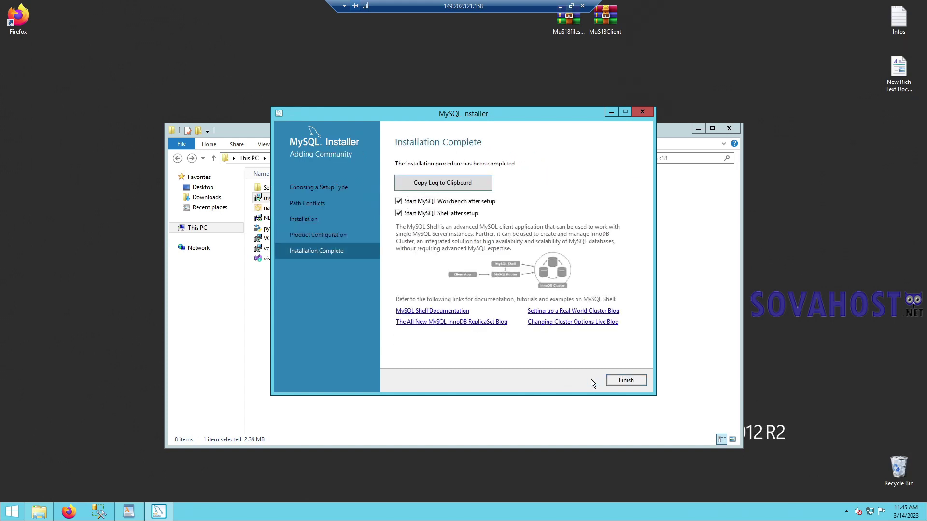
# - Finish the installer, close MySQL Shell, and log into Local instance MySQL57 with the root password
pyautogui.click(627, 381)
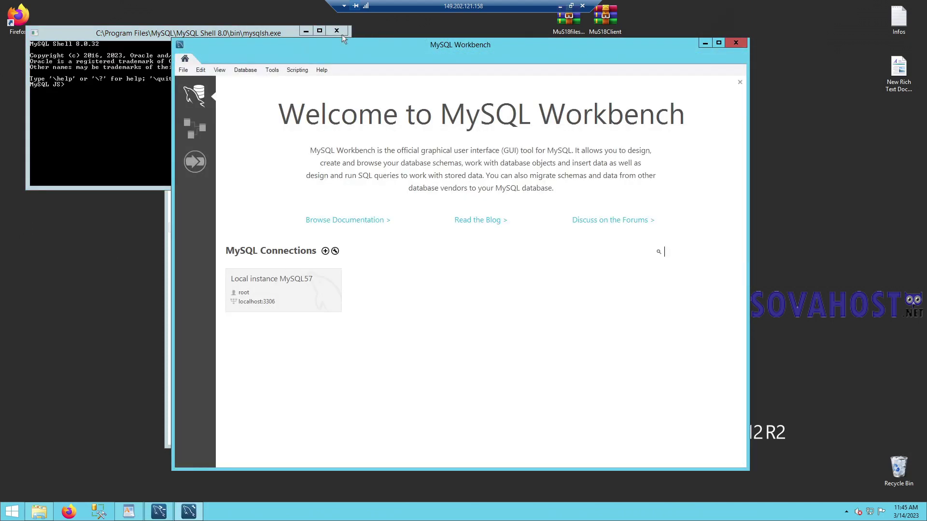
pyautogui.click(337, 32)
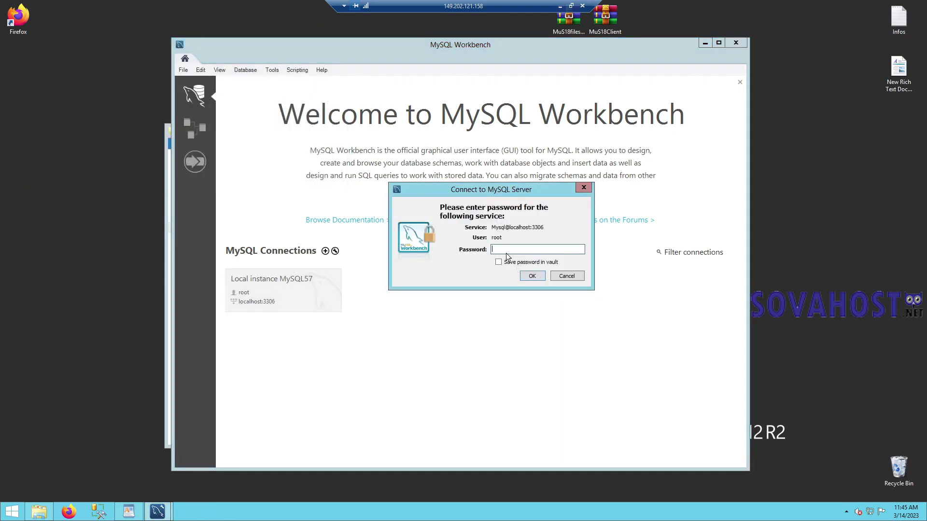
pyautogui.write('********')
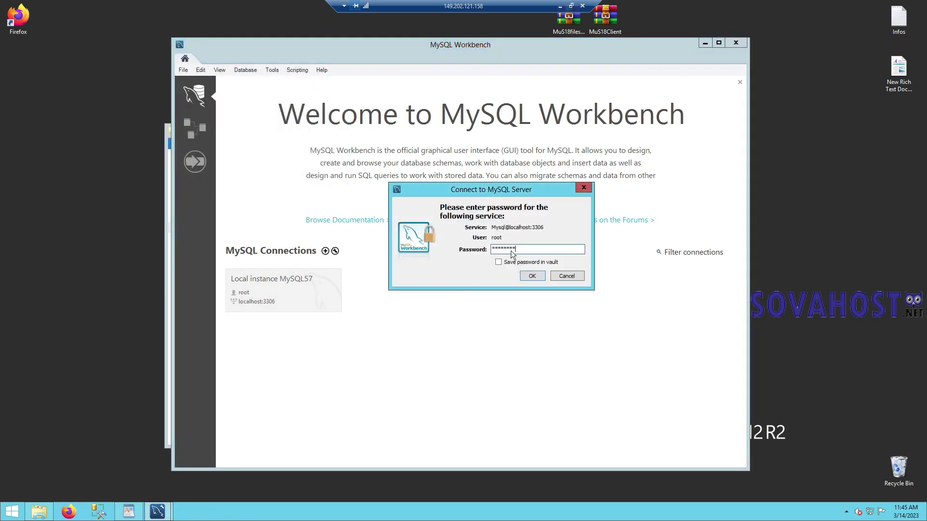
pyautogui.press('Return')
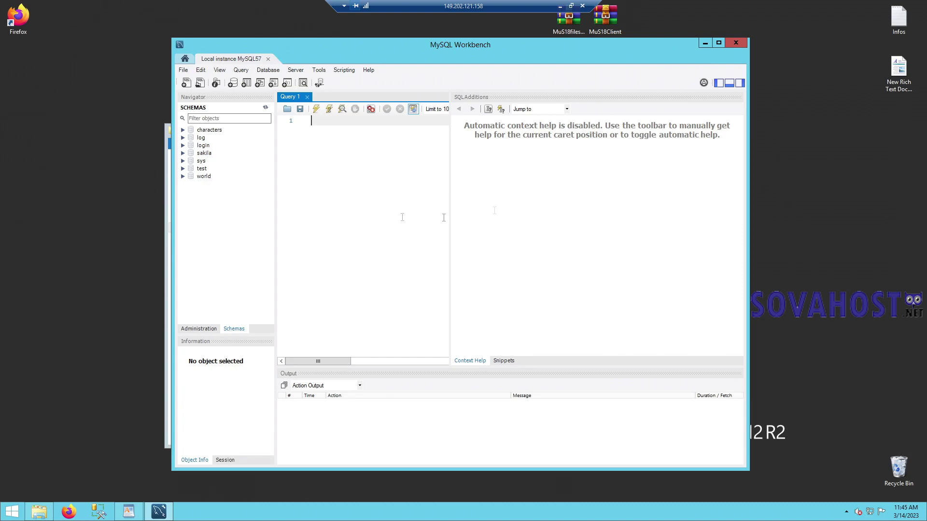
pyautogui.moveTo(358, 52); pyautogui.dragTo(235, 47)
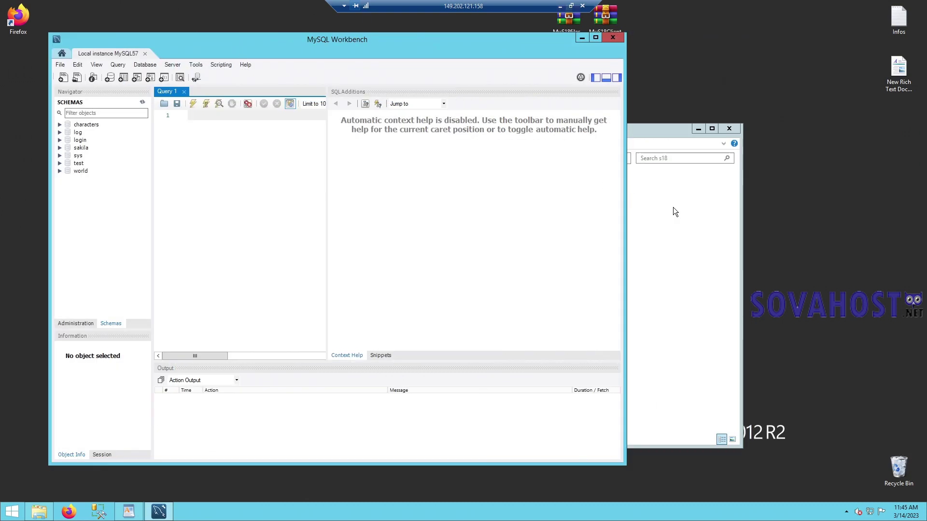
# - Bring the s18 folder window forward, move it right, and select the navicat161_x64 installer
pyautogui.click(673, 208)
pyautogui.moveTo(544, 128); pyautogui.dragTo(656, 128)
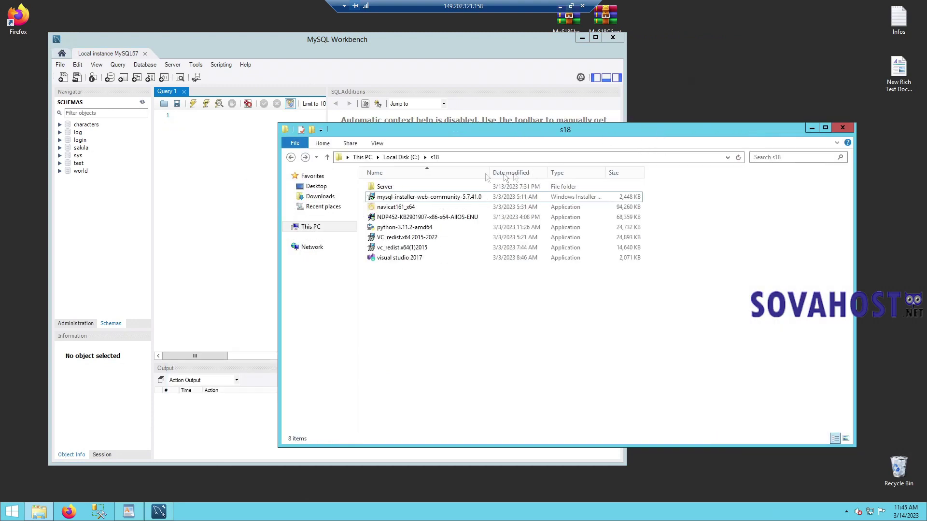
pyautogui.click(391, 187)
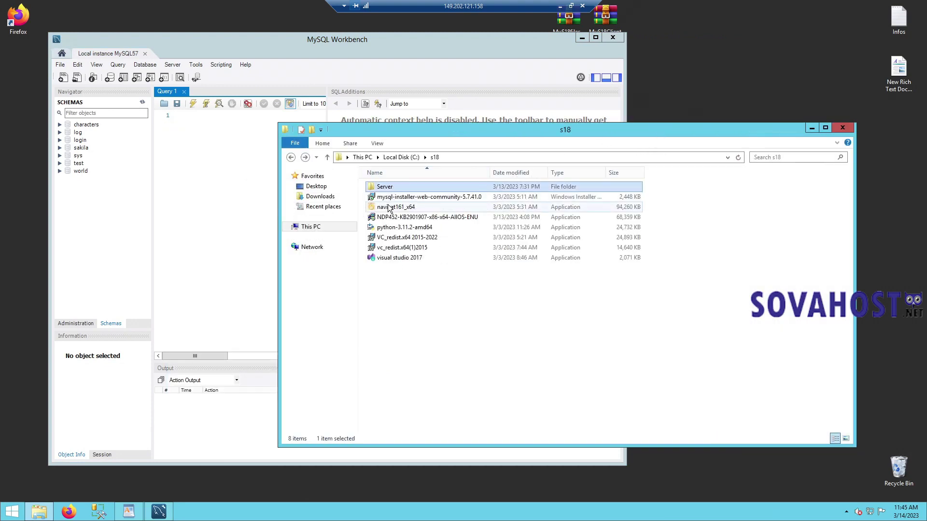
pyautogui.click(390, 207)
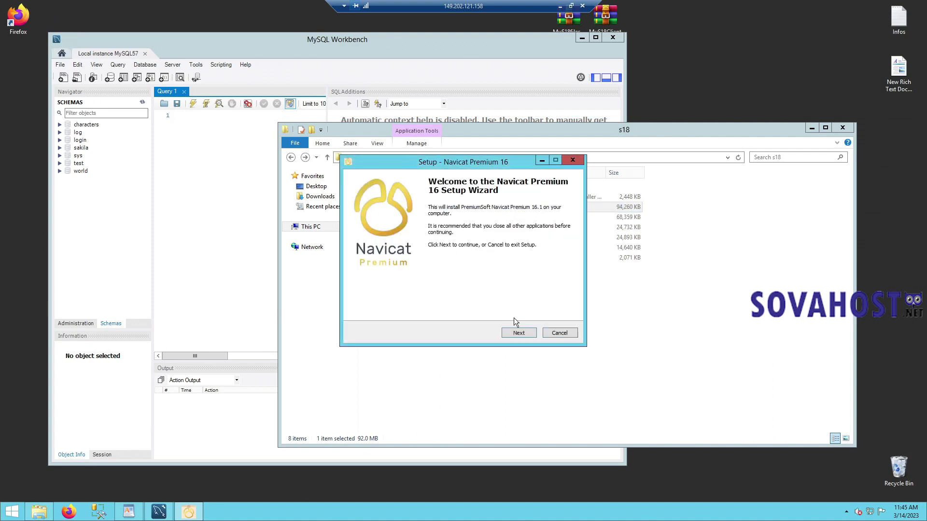
# - Install Navicat Premium 16 to the default folder after accepting the license, then finish setup
pyautogui.click(521, 333)
pyautogui.click(410, 303)
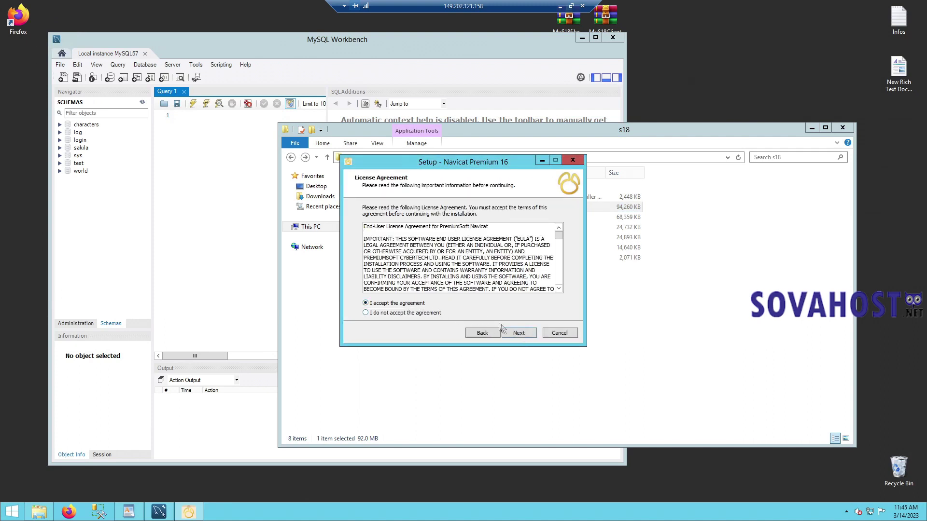
pyautogui.click(520, 332)
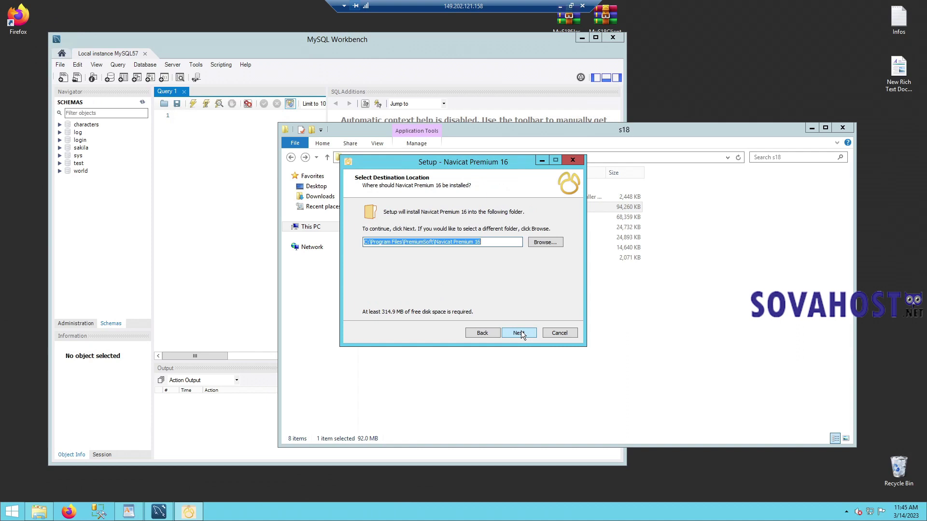
pyautogui.click(520, 332)
pyautogui.click(520, 333)
pyautogui.click(520, 332)
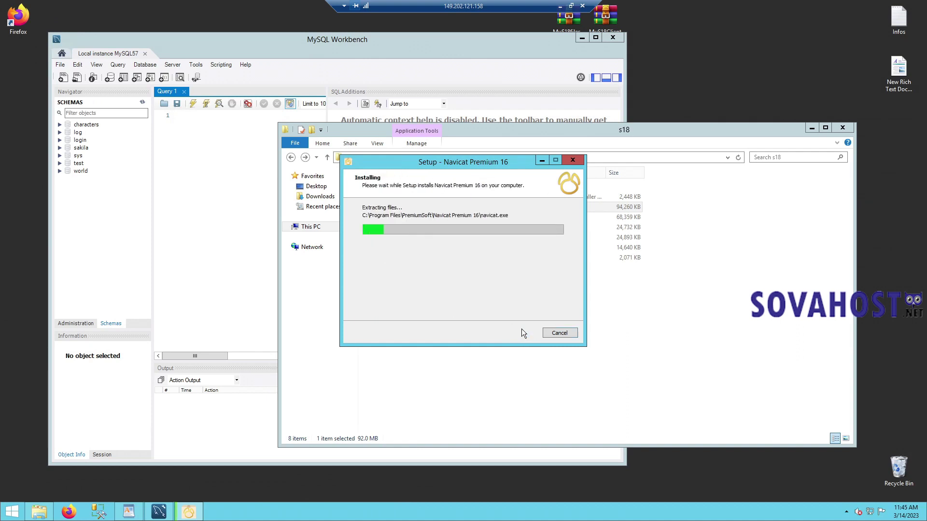
pyautogui.click(81, 125)
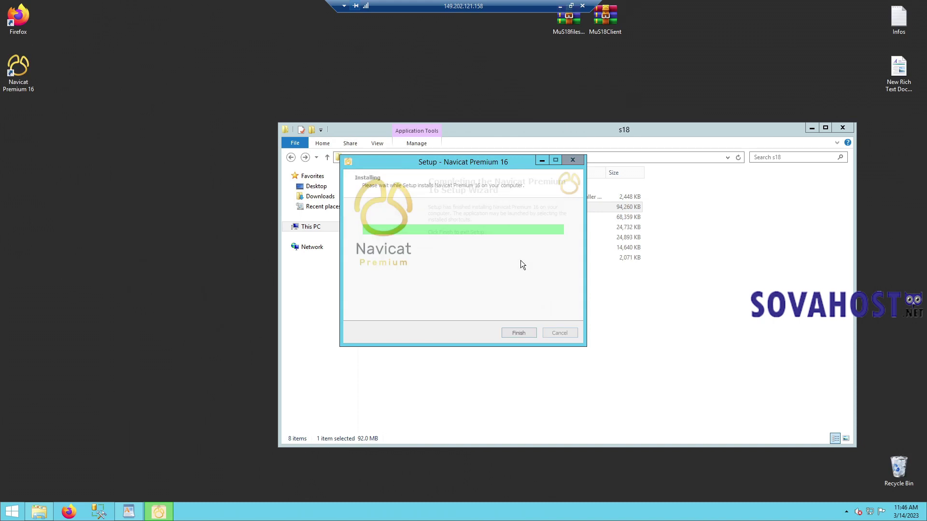
pyautogui.click(506, 331)
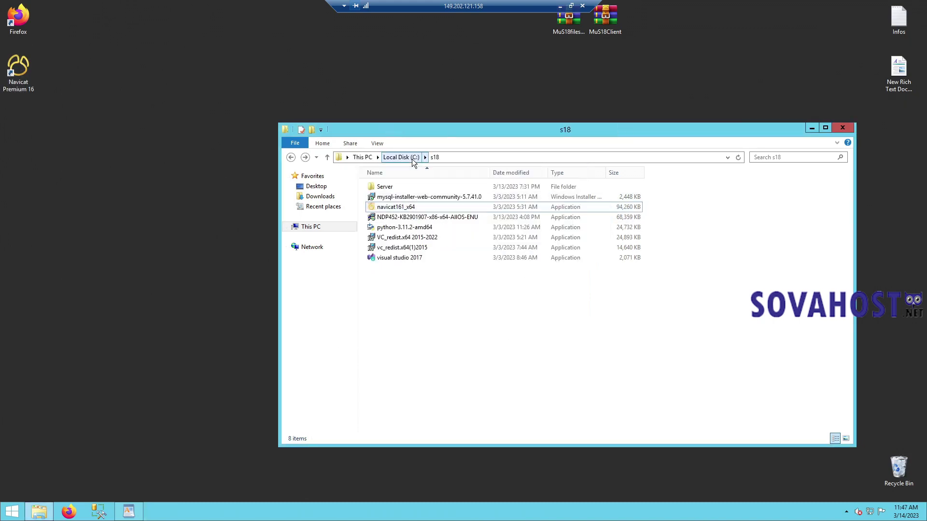
# - Extract the Server Files archive and open ConnectServer's connectserver file in Notepad
pyautogui.click(397, 188)
pyautogui.doubleClick(396, 187)
pyautogui.rightClick(393, 186)
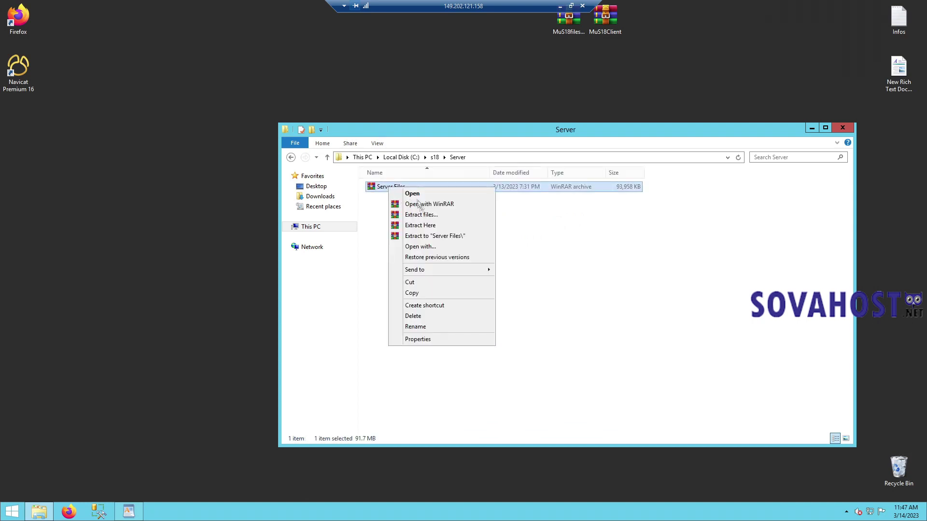
pyautogui.click(417, 223)
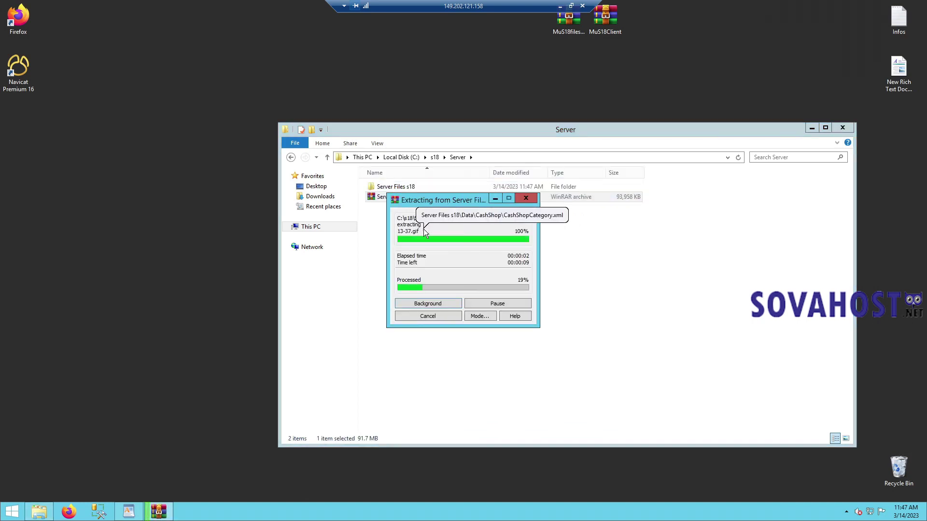
pyautogui.doubleClick(413, 187)
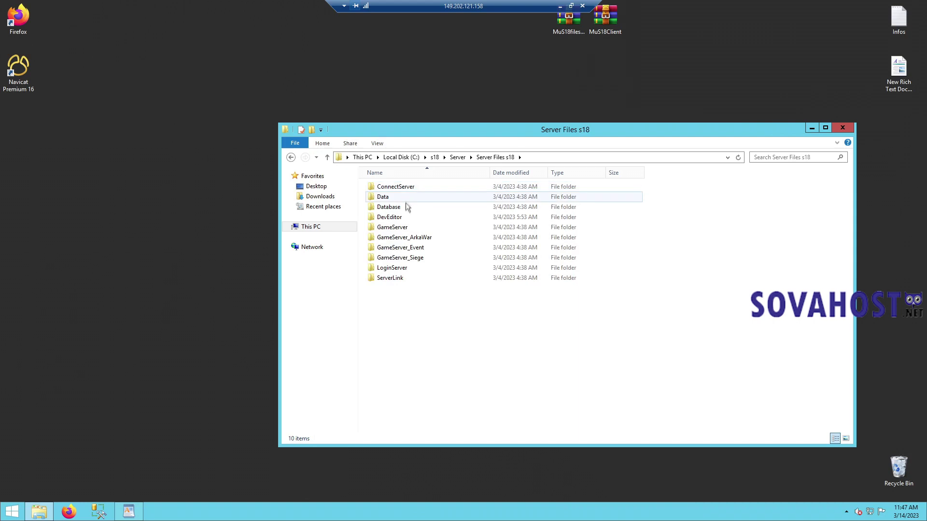
pyautogui.doubleClick(407, 189)
pyautogui.doubleClick(407, 196)
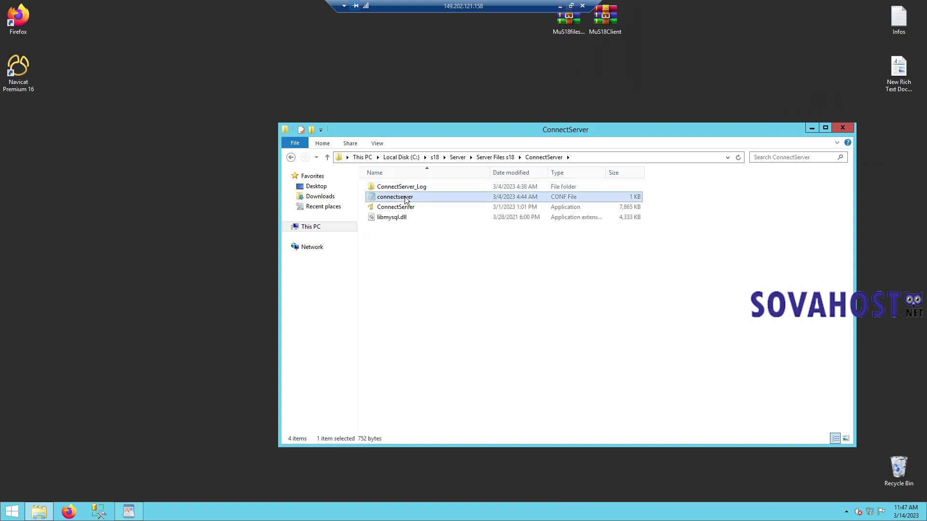
# - Replace the database password in the login line with the new password
pyautogui.moveTo(330, 82); pyautogui.dragTo(299, 82)
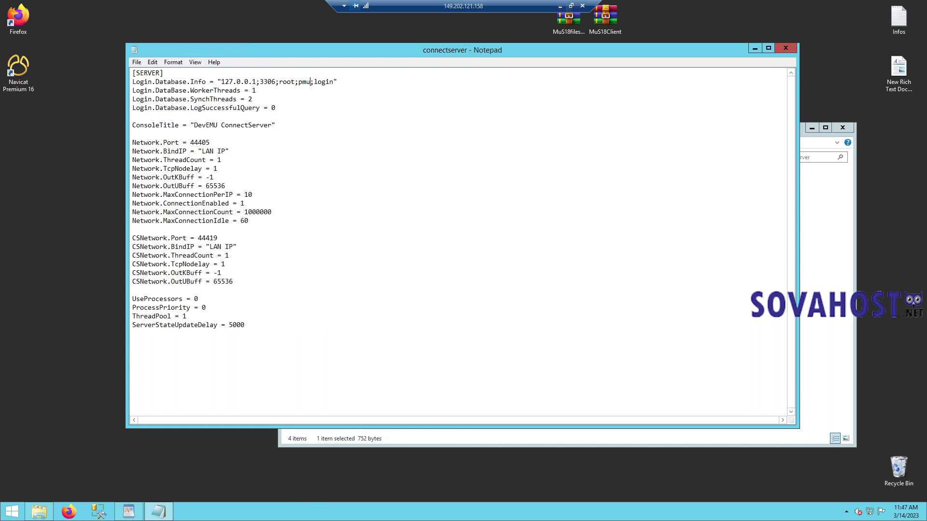
pyautogui.moveTo(316, 82); pyautogui.dragTo(299, 82)
# - Set Network.BindIP and CSNetwork.BindIP to 149.202.121.158 and save the file
pyautogui.moveTo(202, 151); pyautogui.dragTo(223, 151)
pyautogui.write('149.202.121.158')
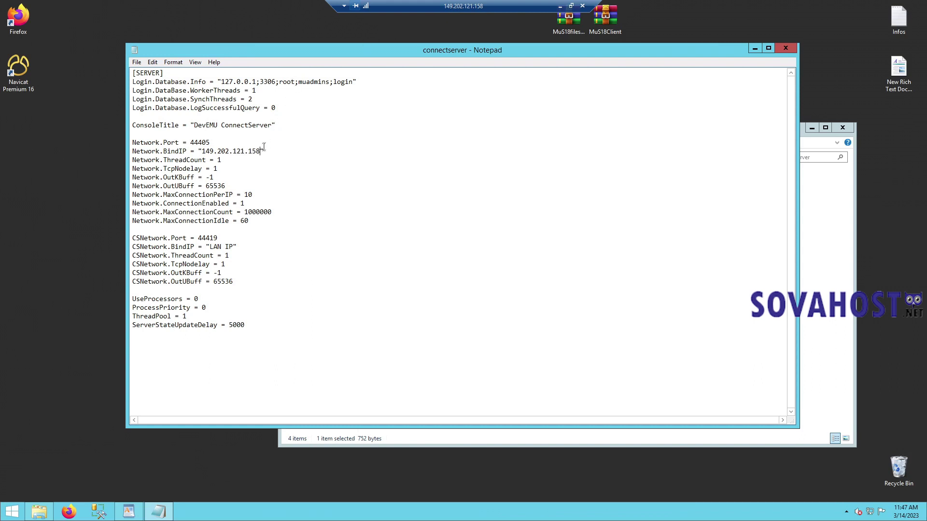
pyautogui.moveTo(260, 152); pyautogui.dragTo(209, 152)
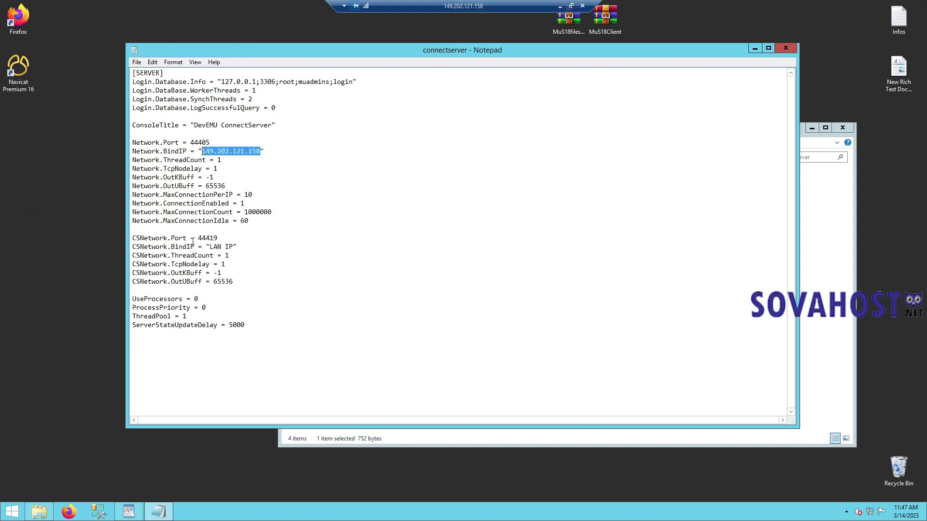
pyautogui.moveTo(209, 244); pyautogui.dragTo(231, 246)
pyautogui.write('149.202.121.158')
pyautogui.click(786, 47)
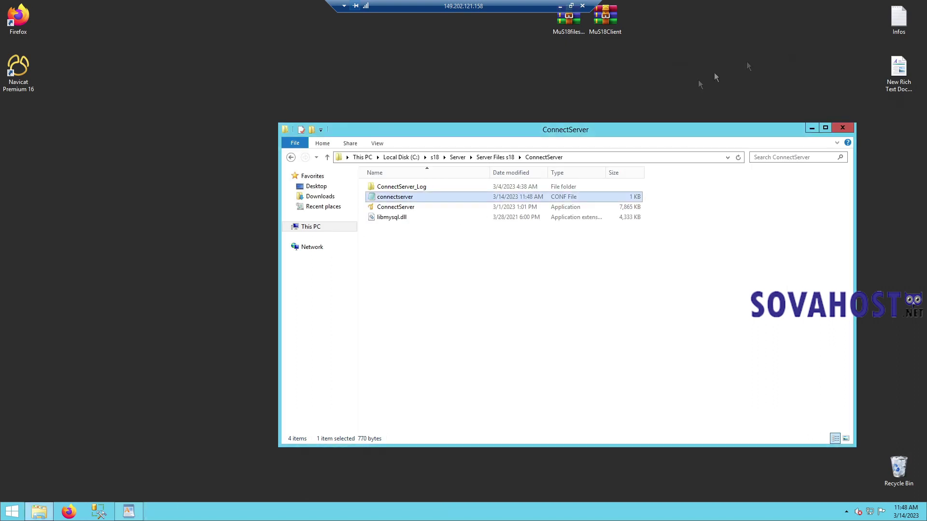
# - Open the game_common file from the Data folder in Notepad
pyautogui.click(496, 157)
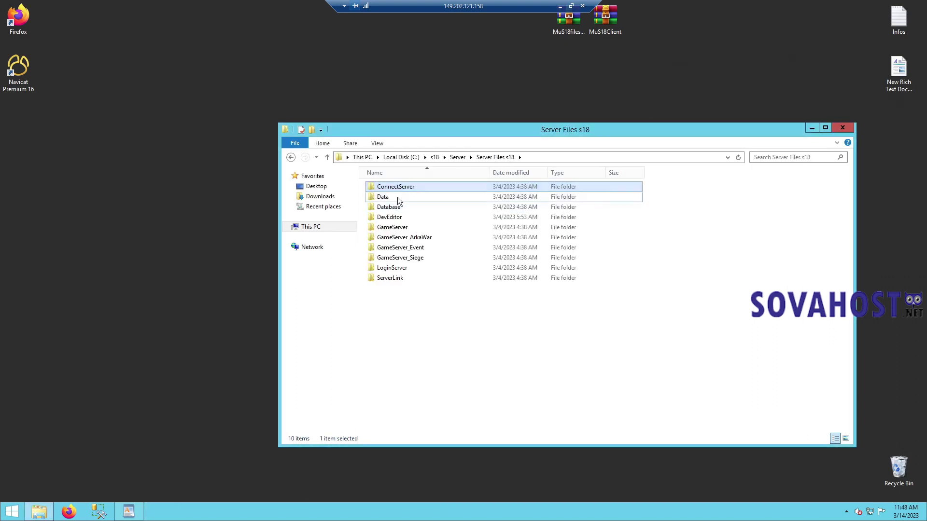
pyautogui.doubleClick(397, 197)
pyautogui.click(485, 382)
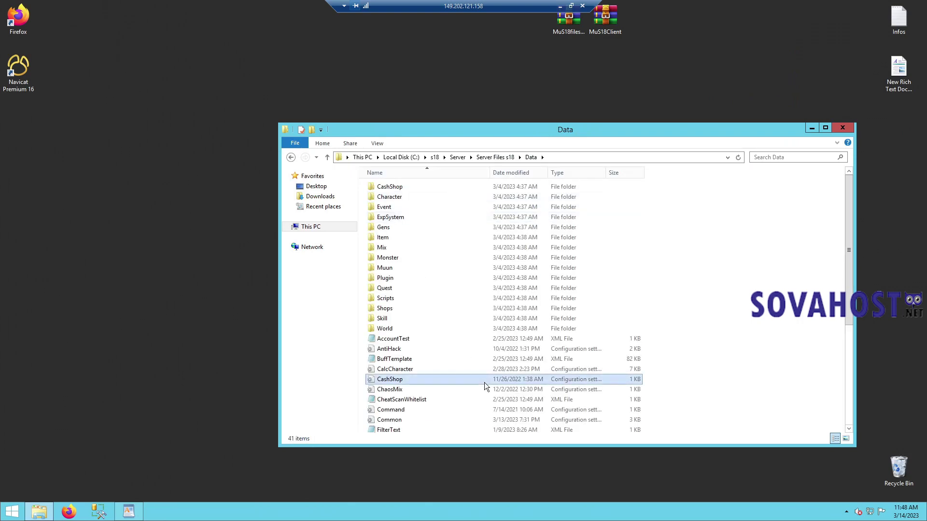
pyautogui.scroll(-5, 458, 382)
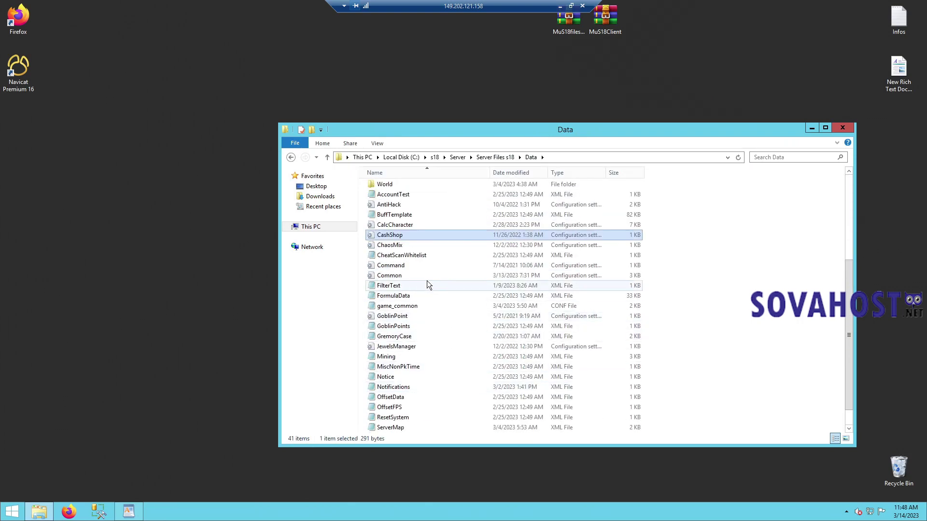
pyautogui.click(409, 308)
pyautogui.doubleClick(409, 309)
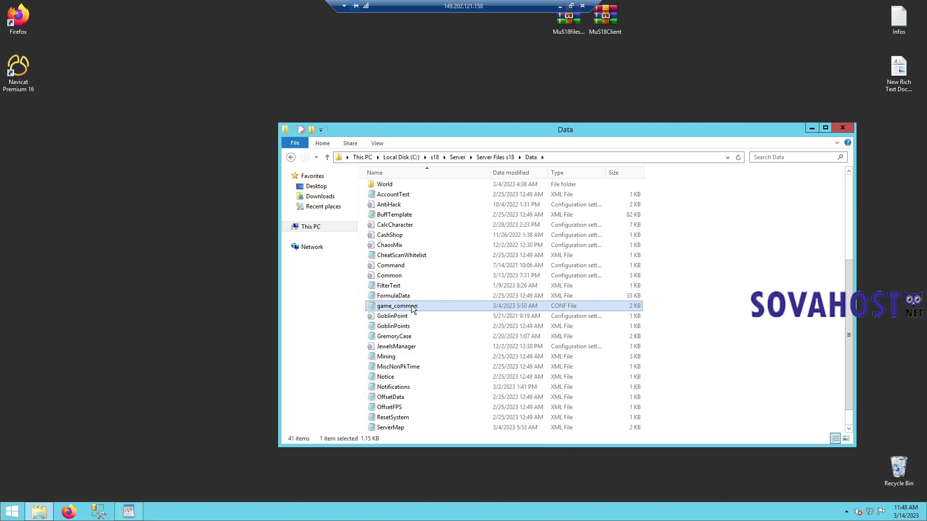
# - Use Replace All to swap the old ;password entries for the new database password
pyautogui.doubleClick(317, 107)
pyautogui.click(153, 62)
pyautogui.click(181, 151)
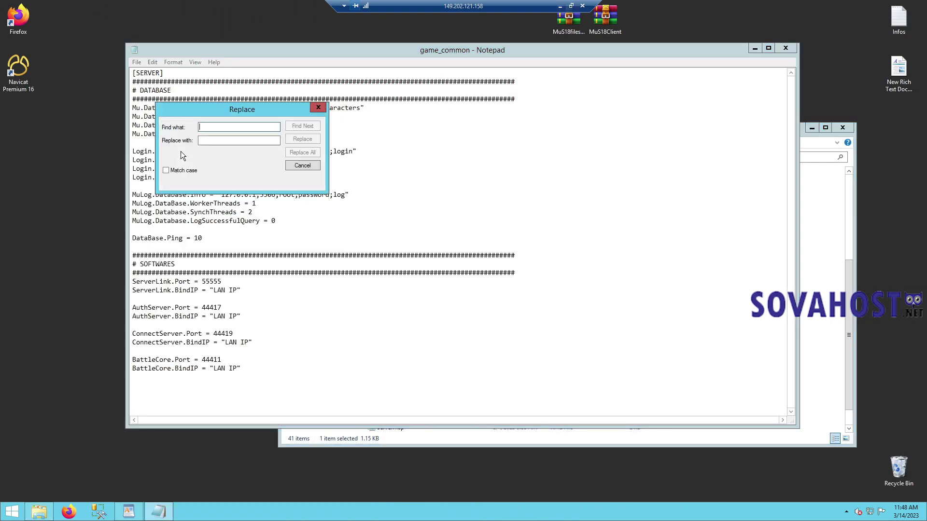
pyautogui.write(';password')
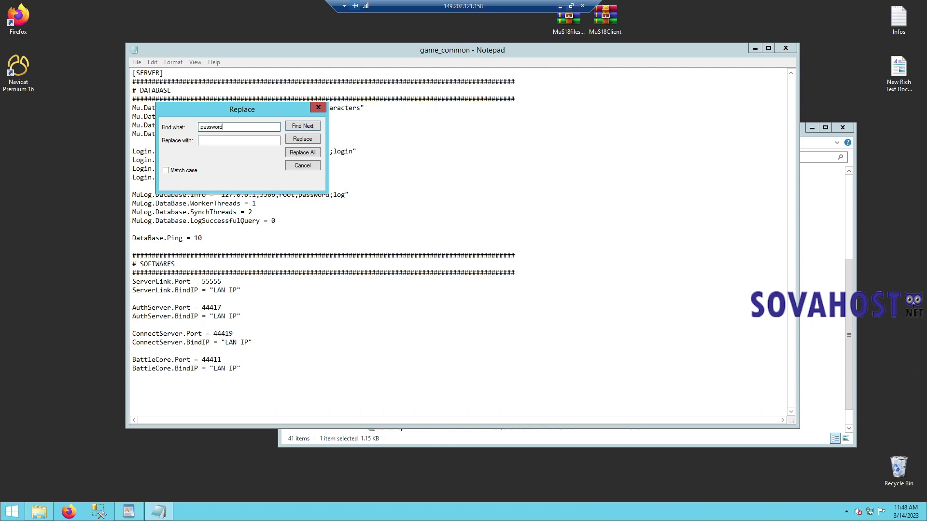
pyautogui.click(239, 140)
pyautogui.click(309, 152)
pyautogui.click(318, 108)
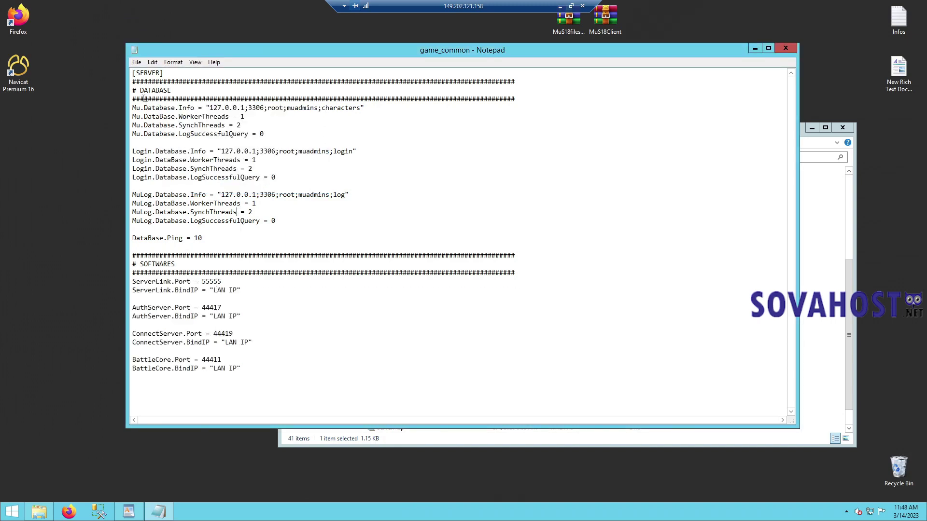
# - Replace all "LAN IP" entries with the server IP, then undo it because the quotes were lost
pyautogui.click(153, 62)
pyautogui.click(175, 156)
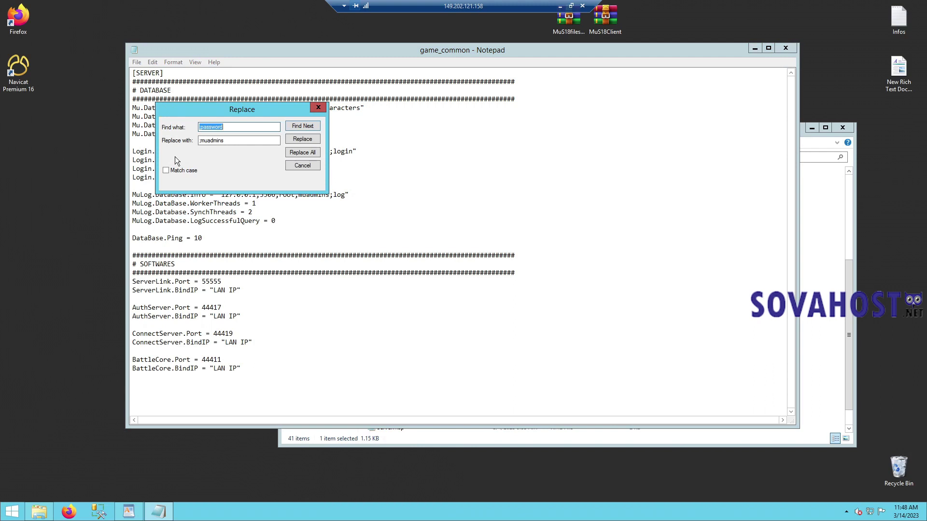
pyautogui.write('"LAN')
pyautogui.press('Tab')
pyautogui.write('149.202.121.158')
pyautogui.hotkey('ctrl', 'a')
pyautogui.hotkey('ctrl', 'a')
pyautogui.write('149.202.121.158')
pyautogui.click(302, 152)
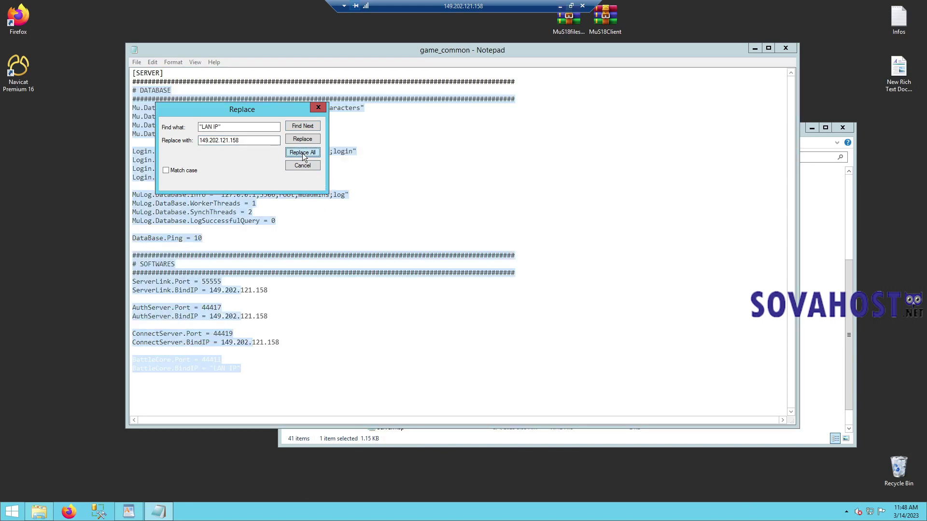
pyautogui.click(318, 201)
pyautogui.hotkey('ctrl', 'z')
# - Rerun Replace All with the quoted 149.202.121.158, then save and close game_common
pyautogui.click(241, 140)
pyautogui.hotkey('ctrl', 'a')
pyautogui.hotkey('ctrl', 'c')
pyautogui.press('Home')
pyautogui.write('"')
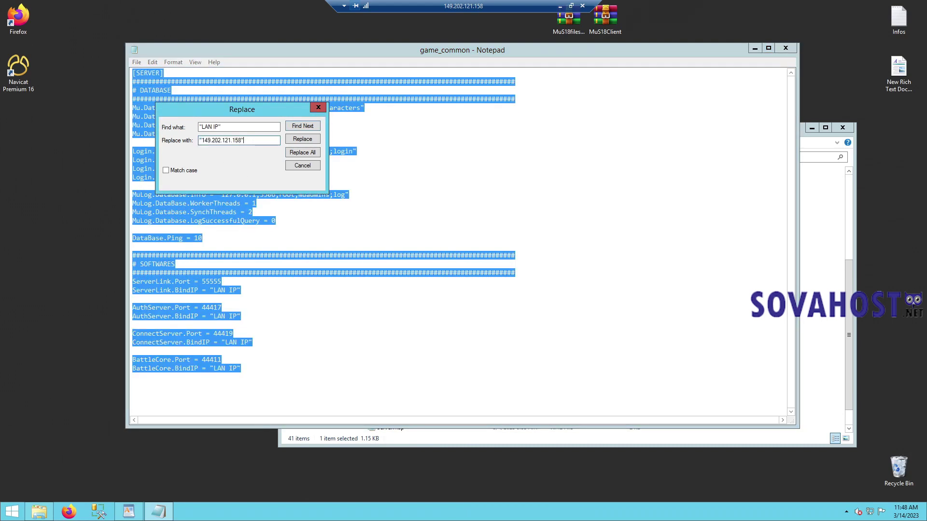
pyautogui.click(304, 153)
pyautogui.click(385, 141)
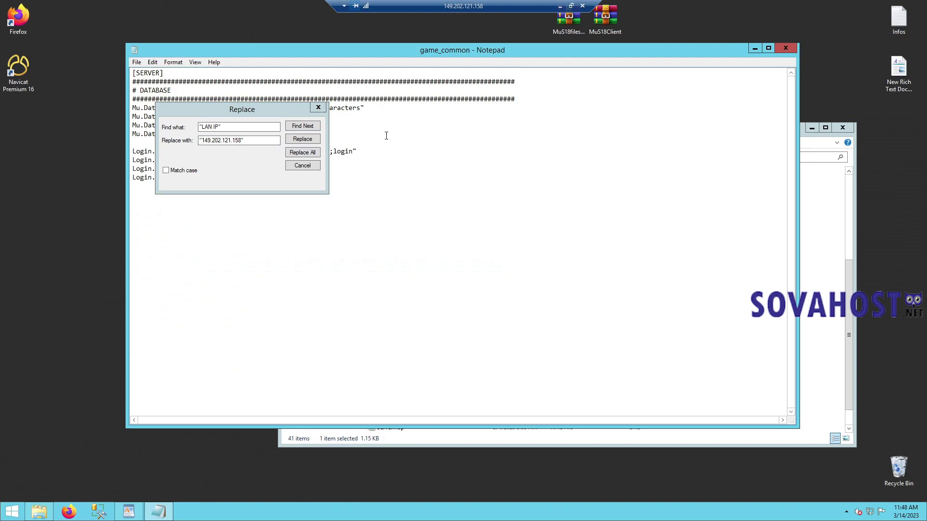
pyautogui.click(786, 48)
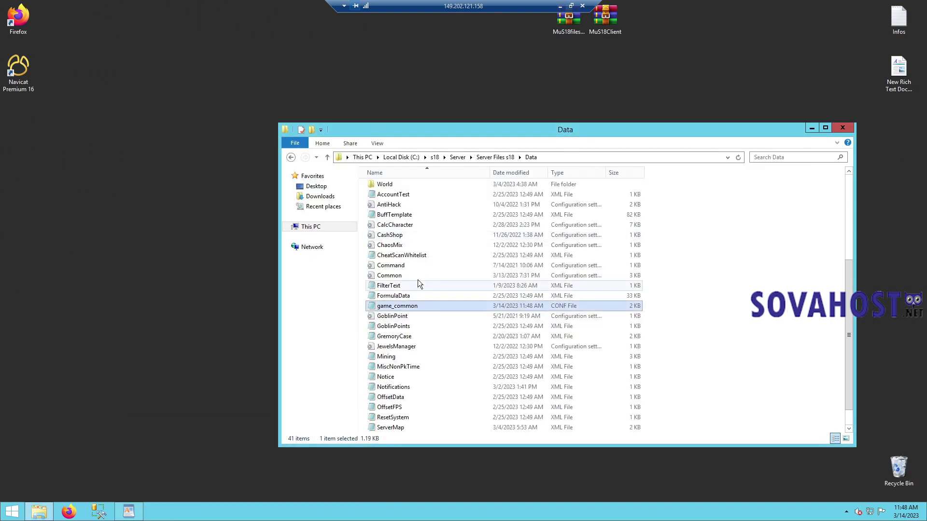
pyautogui.click(499, 275)
pyautogui.scroll(-1, 428, 309)
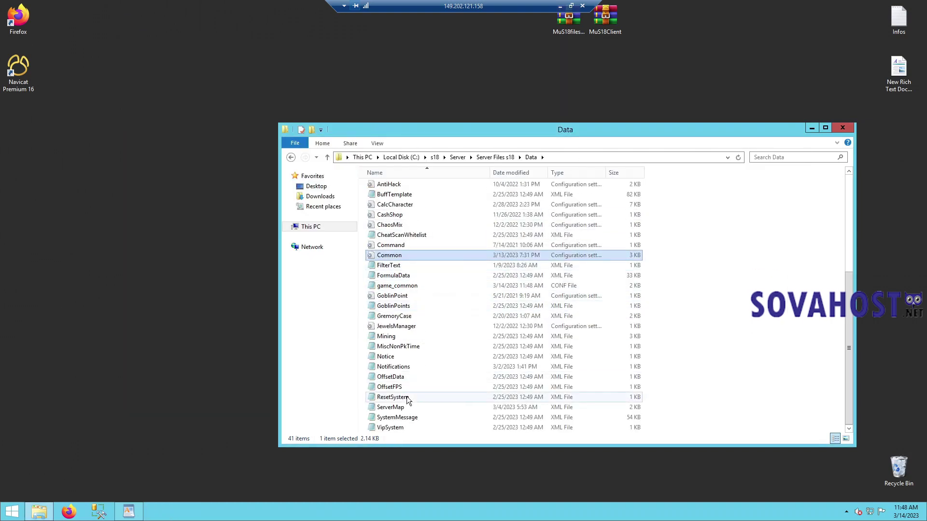
pyautogui.click(406, 396)
# - In ServerMap, replace every "WAN IP" with the quoted server IP and save it
pyautogui.doubleClick(407, 408)
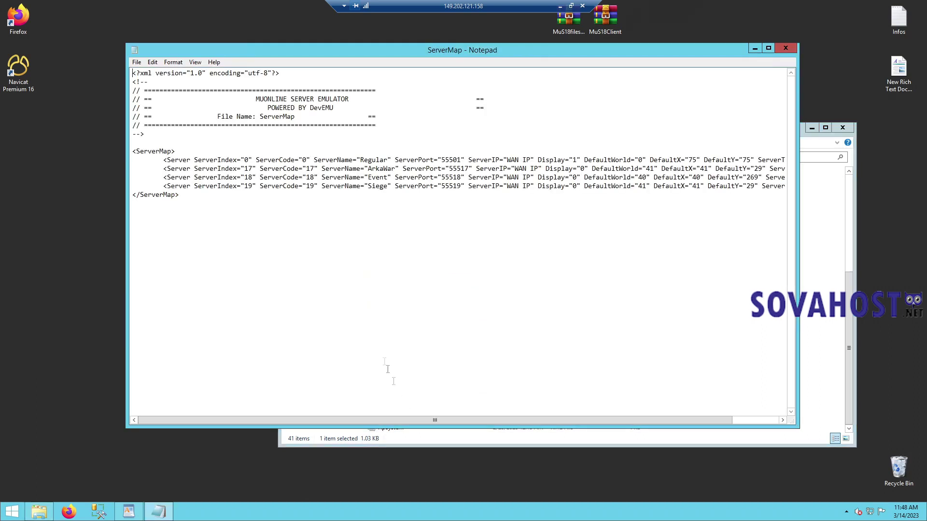
pyautogui.click(152, 62)
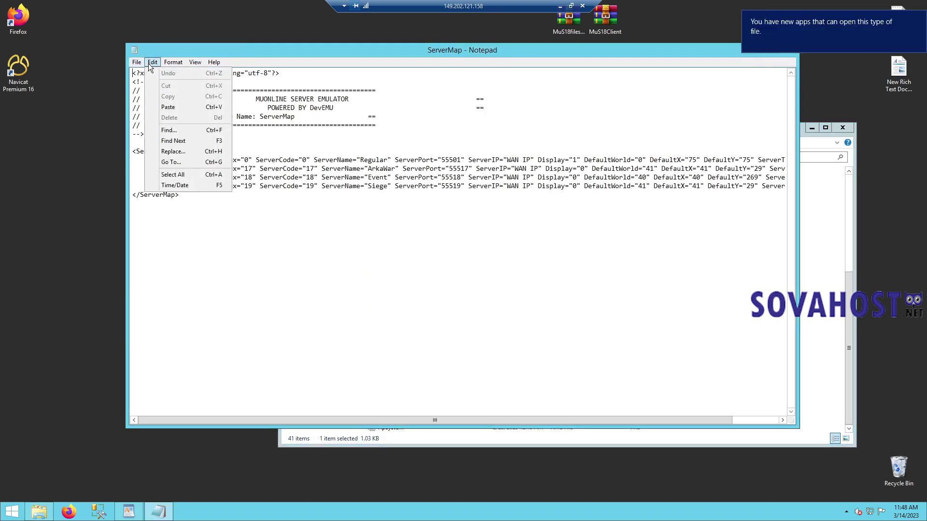
pyautogui.click(199, 150)
pyautogui.write('"w')
pyautogui.write('AN IP"')
pyautogui.press('Tab')
pyautogui.write('"')
pyautogui.hotkey('ctrl', 'v')
pyautogui.write('"')
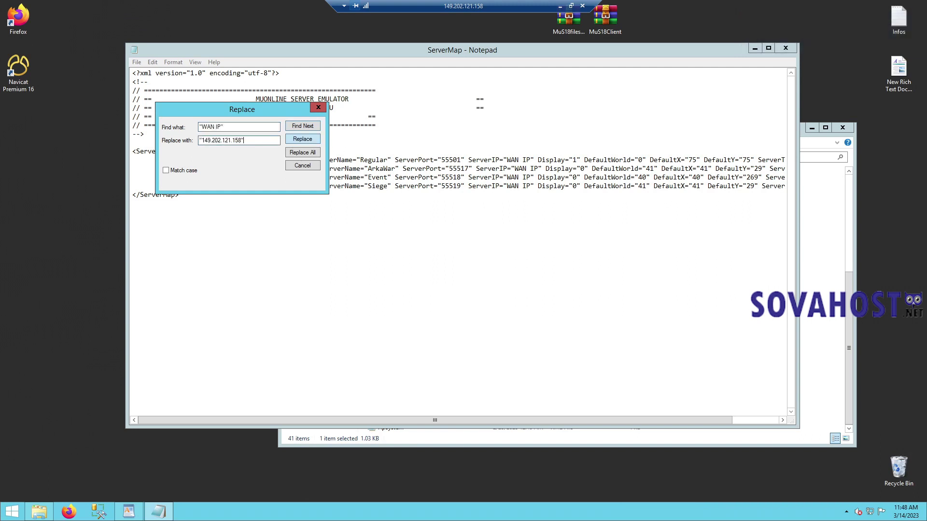
pyautogui.click(316, 153)
pyautogui.click(318, 107)
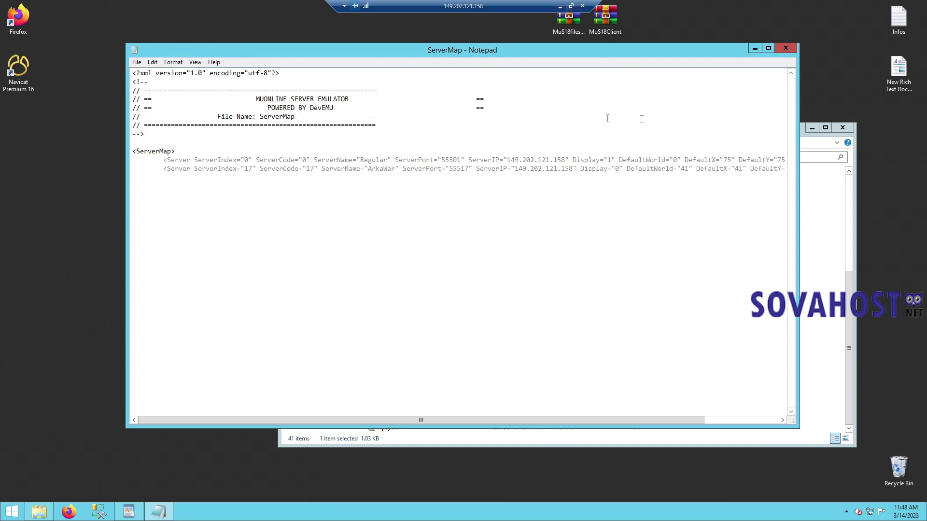
pyautogui.click(785, 48)
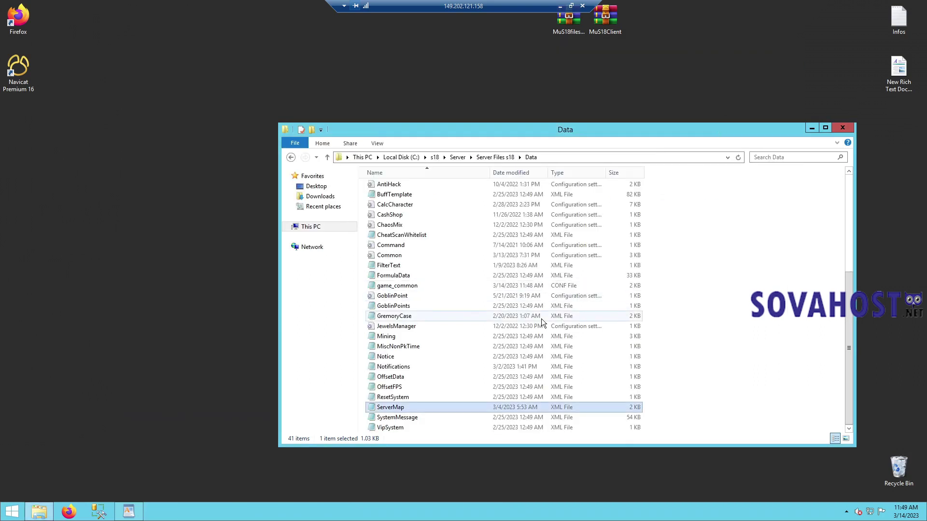
# - Set the BindIP to 149.202.121.158 in the GameServer and GameServer_ArkaWar configs
pyautogui.press('BackSpace')
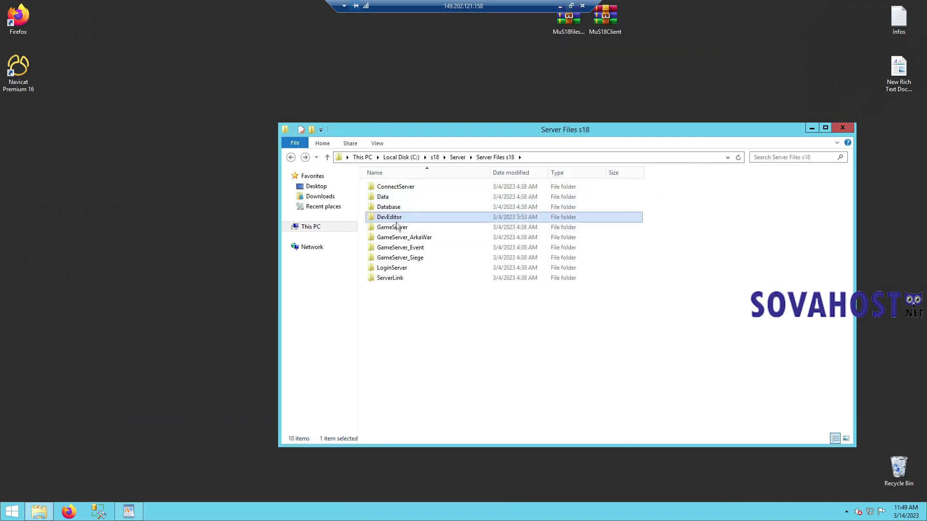
pyautogui.doubleClick(396, 227)
pyautogui.doubleClick(393, 197)
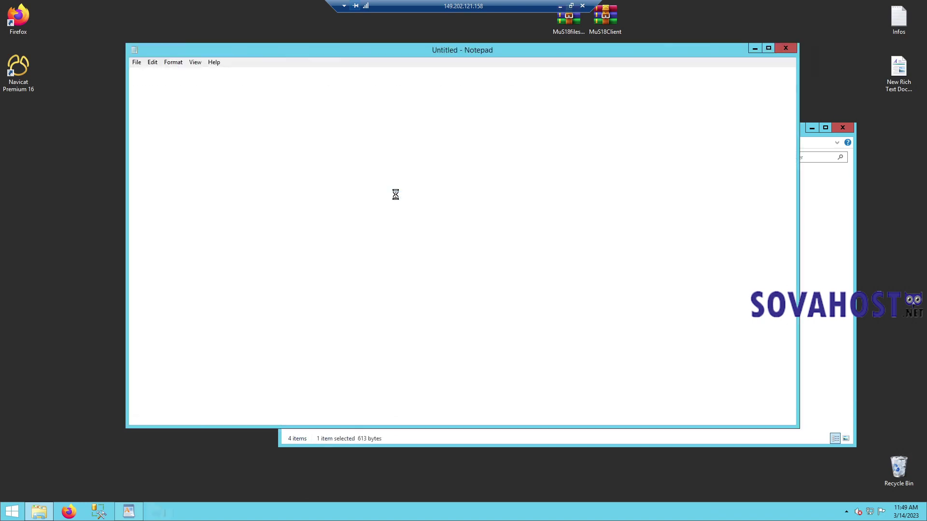
pyautogui.moveTo(202, 109); pyautogui.dragTo(226, 109)
pyautogui.write('149.202.121.158')
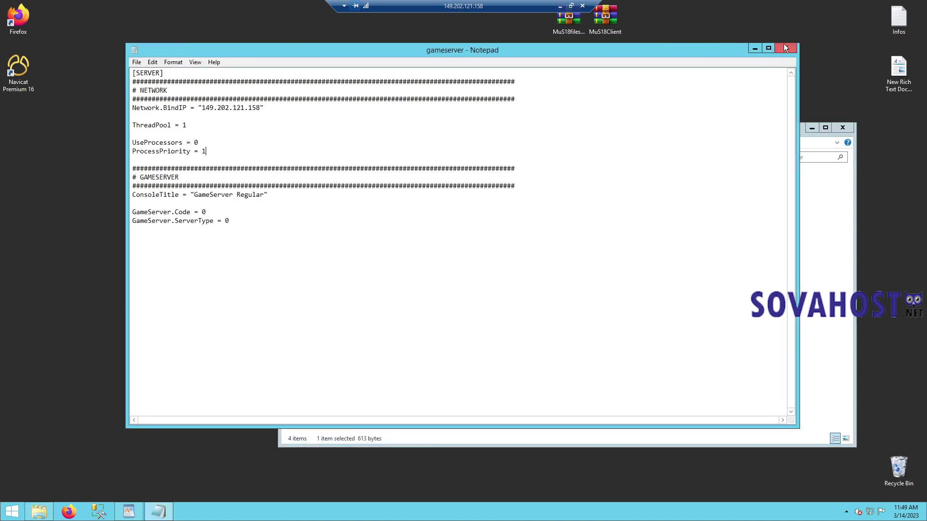
pyautogui.click(784, 48)
pyautogui.click(480, 158)
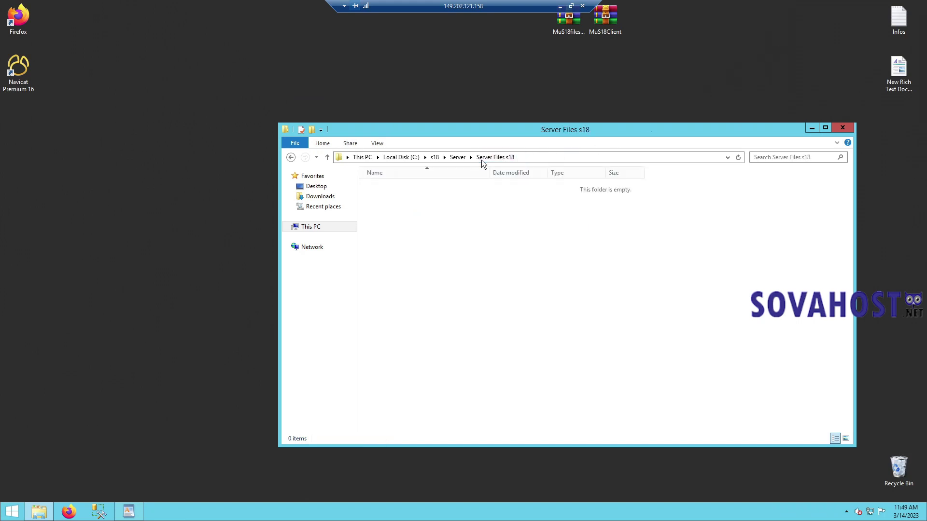
pyautogui.hotkey('alt', 'Left')
pyautogui.click(399, 195)
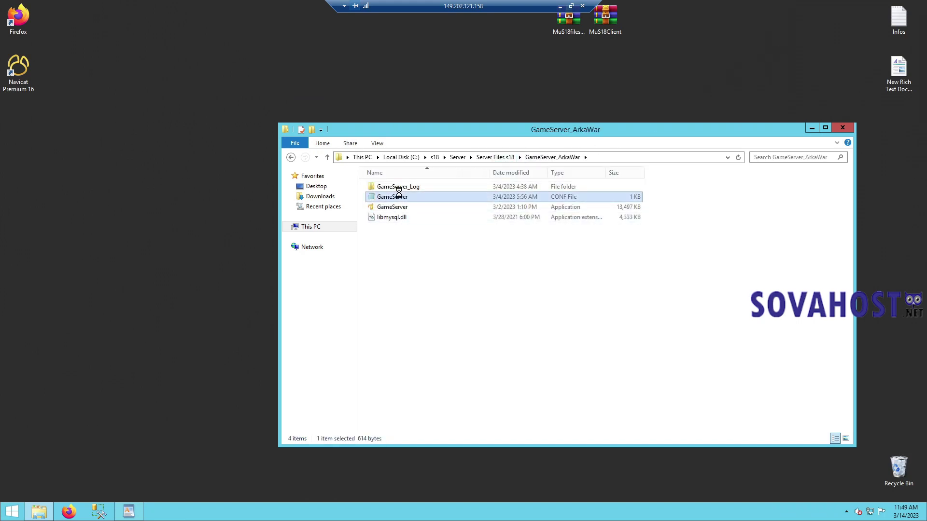
pyautogui.moveTo(201, 108); pyautogui.dragTo(228, 108)
pyautogui.write('149.202.121.158')
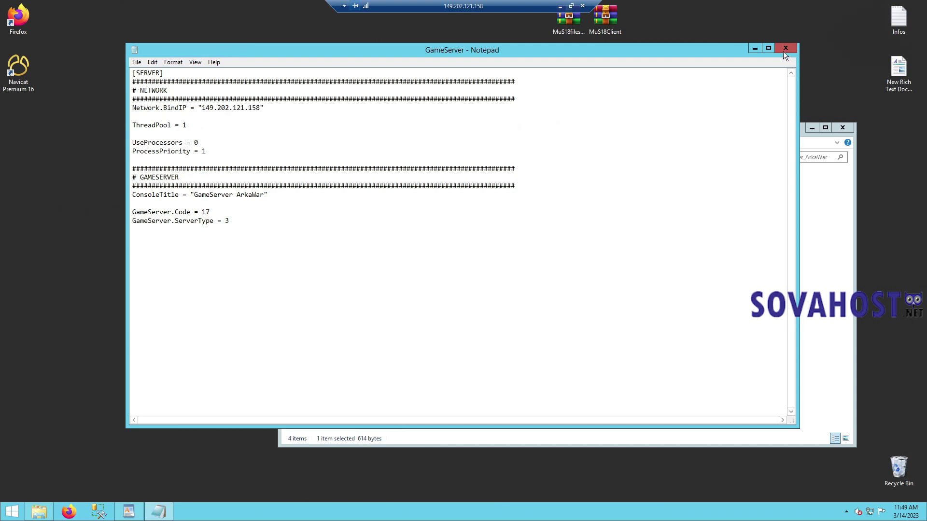
pyautogui.click(785, 48)
# - Set the BindIP to 149.202.121.158 in the GameServer_Event and GameServer_Siege configs
pyautogui.hotkey('alt', 'Left')
pyautogui.doubleClick(424, 250)
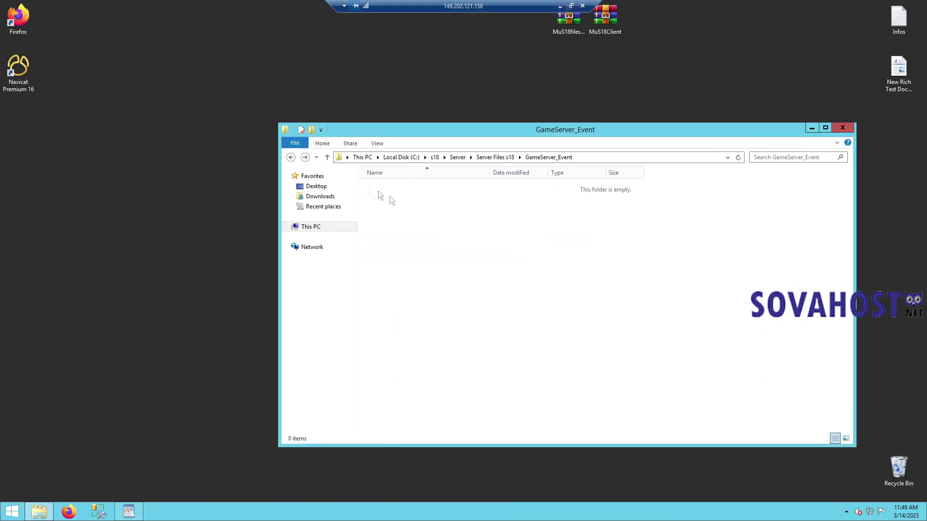
pyautogui.doubleClick(416, 198)
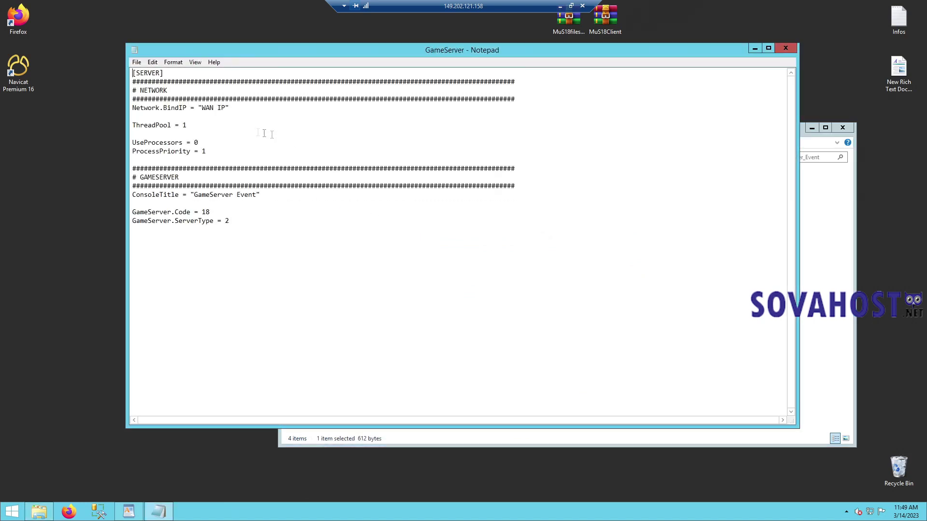
pyautogui.moveTo(202, 110); pyautogui.dragTo(226, 109)
pyautogui.write('149.202.121.158')
pyautogui.click(786, 48)
pyautogui.press('BackSpace')
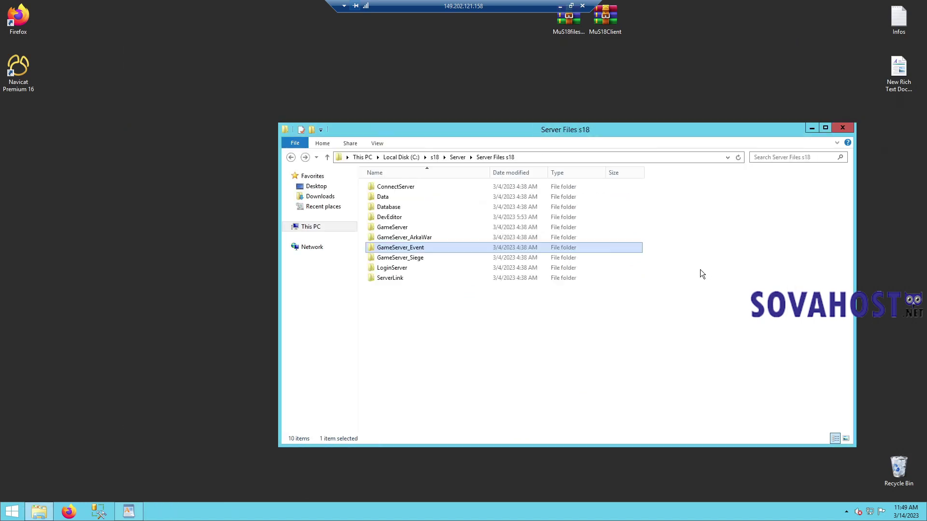
pyautogui.press('Down')
pyautogui.press('Return')
pyautogui.doubleClick(390, 198)
pyautogui.moveTo(202, 108); pyautogui.dragTo(222, 108)
pyautogui.write('149.202.121.158')
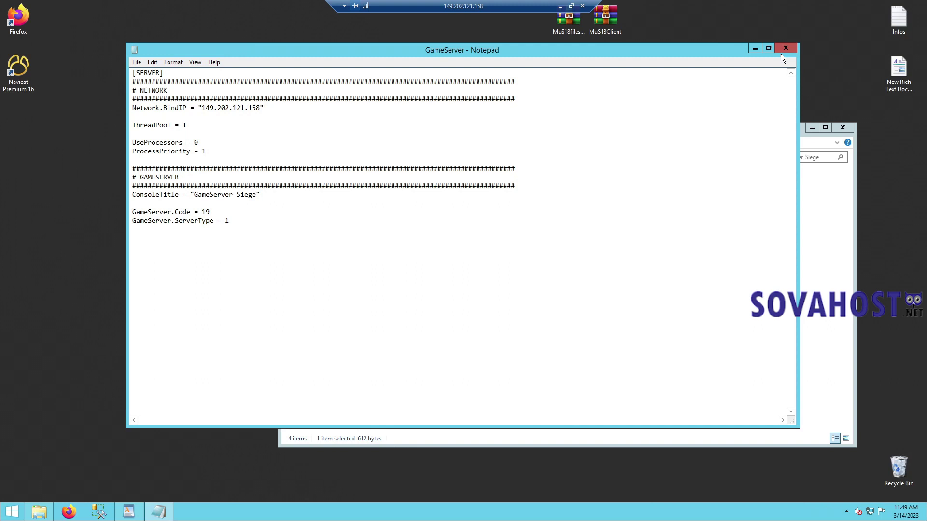
pyautogui.click(783, 49)
pyautogui.press('BackSpace')
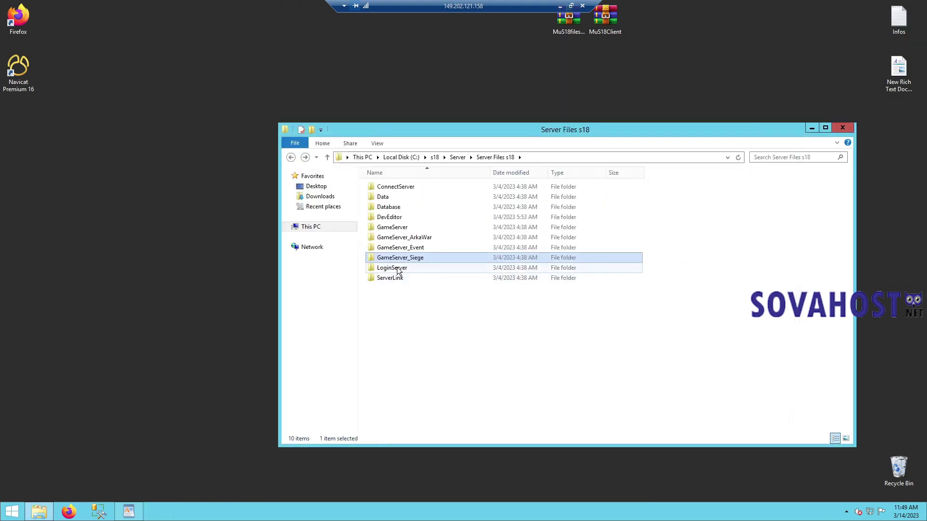
# - In the loginserver config, set the new database password and bind IP 149.202.121.158, then save
pyautogui.doubleClick(397, 268)
pyautogui.doubleClick(384, 205)
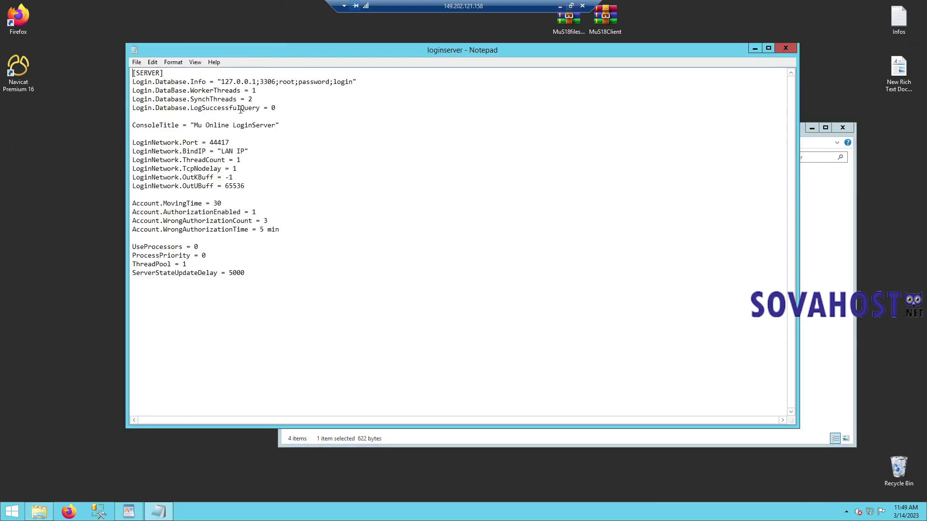
pyautogui.moveTo(299, 81); pyautogui.dragTo(331, 85)
pyautogui.press('BackSpace')
pyautogui.write('MUADM')
pyautogui.press('BackSpace')
pyautogui.press('BackSpace')
pyautogui.press('BackSpace')
pyautogui.press('BackSpace')
pyautogui.press('BackSpace')
pyautogui.moveTo(224, 152); pyautogui.dragTo(238, 151)
pyautogui.write('149.202.121.158')
pyautogui.hotkey('ctrl', 's')
pyautogui.click(787, 47)
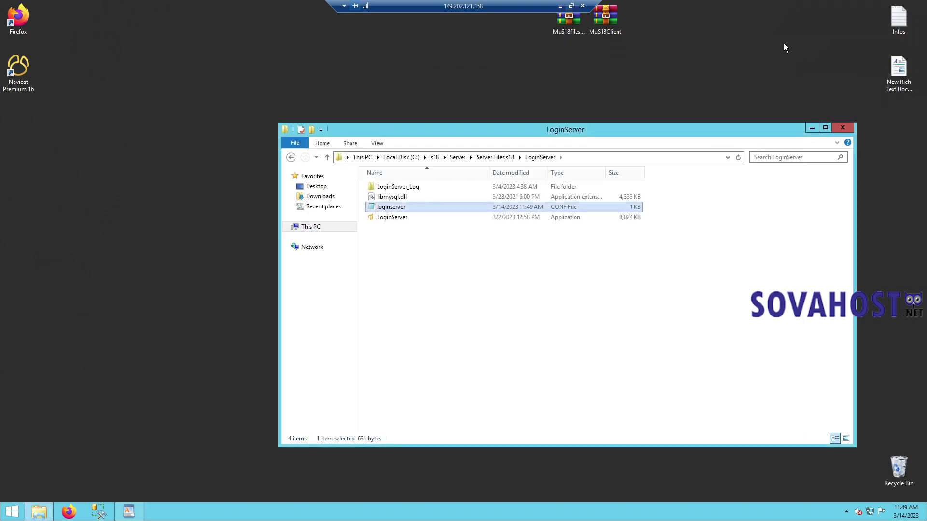
pyautogui.press('BackSpace')
# - In the serverlink config, set the new database password and Network.BindIP 149.202.121.158
pyautogui.press('Down')
pyautogui.press('Return')
pyautogui.press('Down')
pyautogui.press('Down')
pyautogui.press('Return')
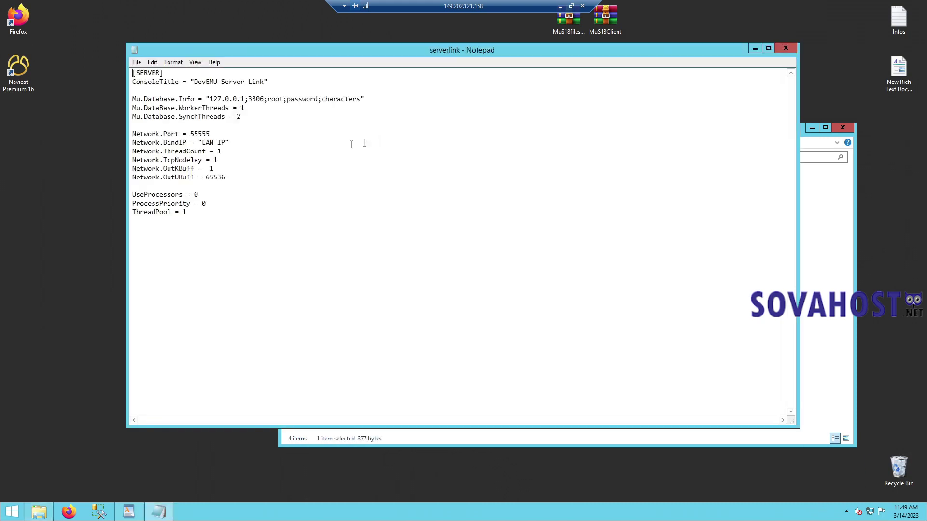
pyautogui.moveTo(288, 99); pyautogui.dragTo(319, 99)
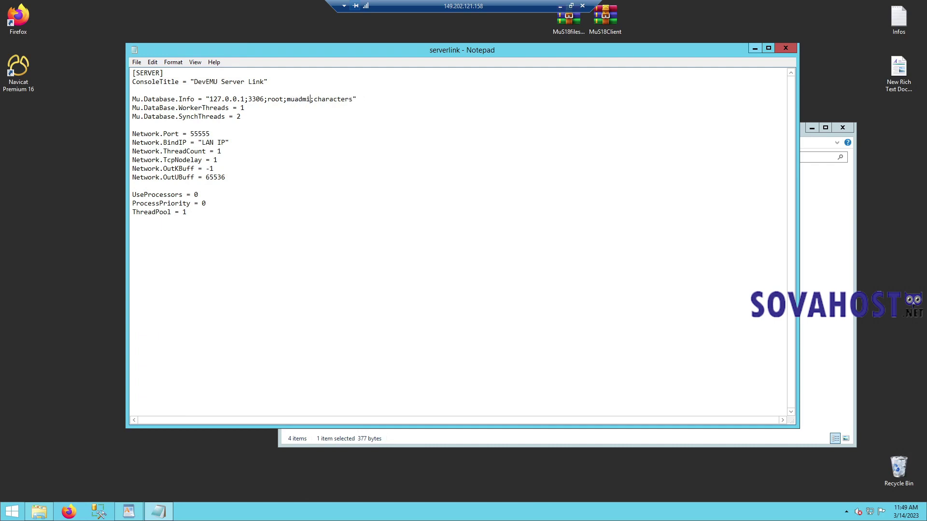
pyautogui.moveTo(202, 142); pyautogui.dragTo(225, 141)
pyautogui.write('149.202.121.158')
pyautogui.click(786, 48)
pyautogui.press('BackSpace')
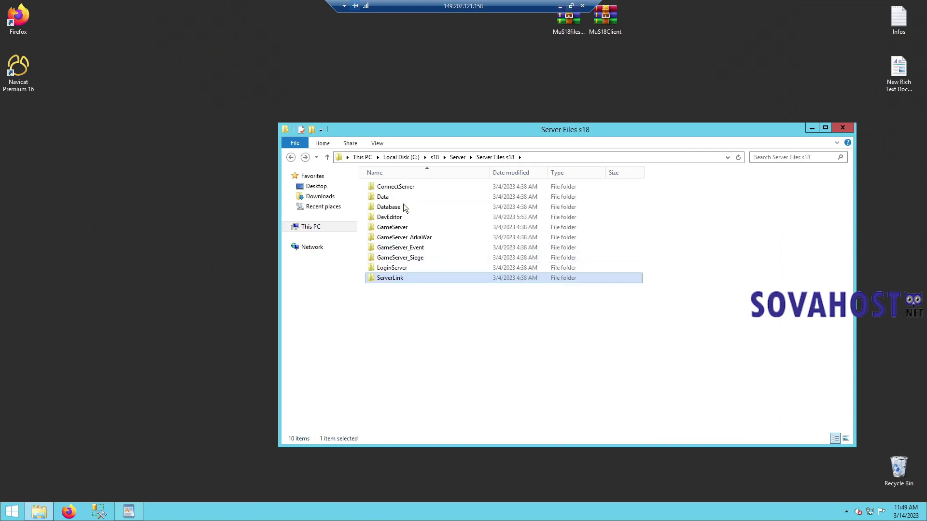
pyautogui.click(396, 301)
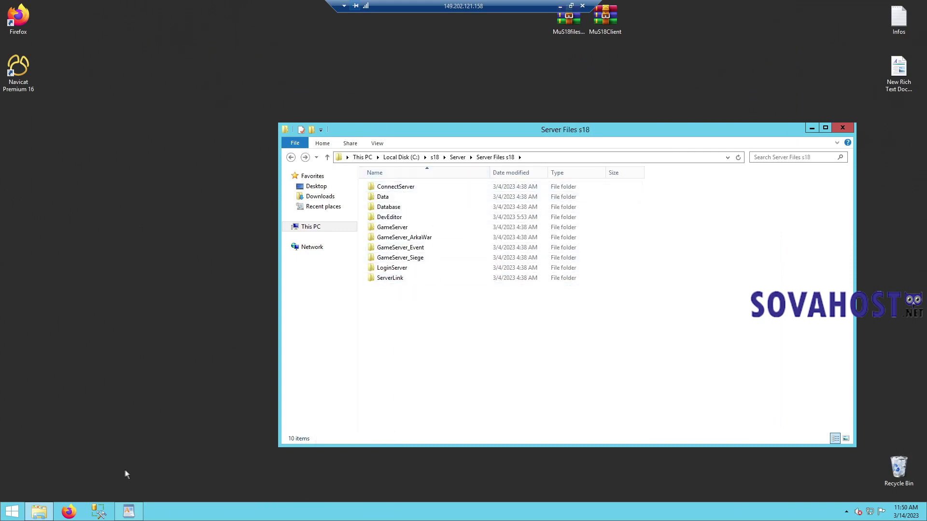
# - Select the three SQL files in the Database folder and start Navicat's trial, opening localhost_3306
pyautogui.doubleClick(411, 208)
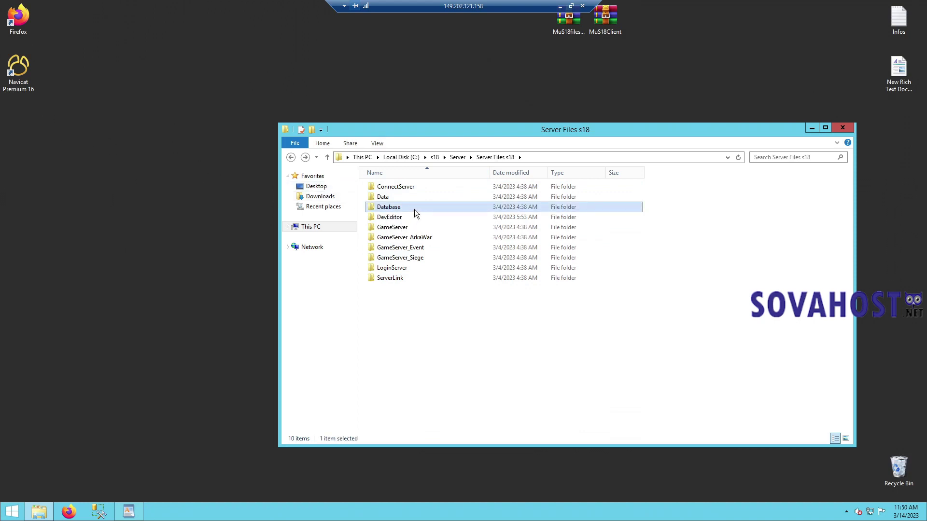
pyautogui.moveTo(427, 347); pyautogui.dragTo(283, 35)
pyautogui.doubleClick(22, 82)
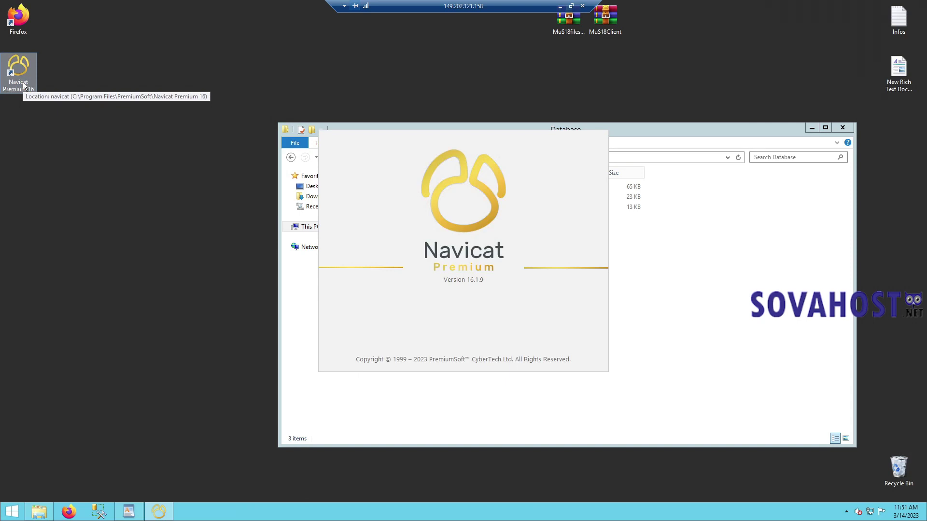
pyautogui.click(578, 327)
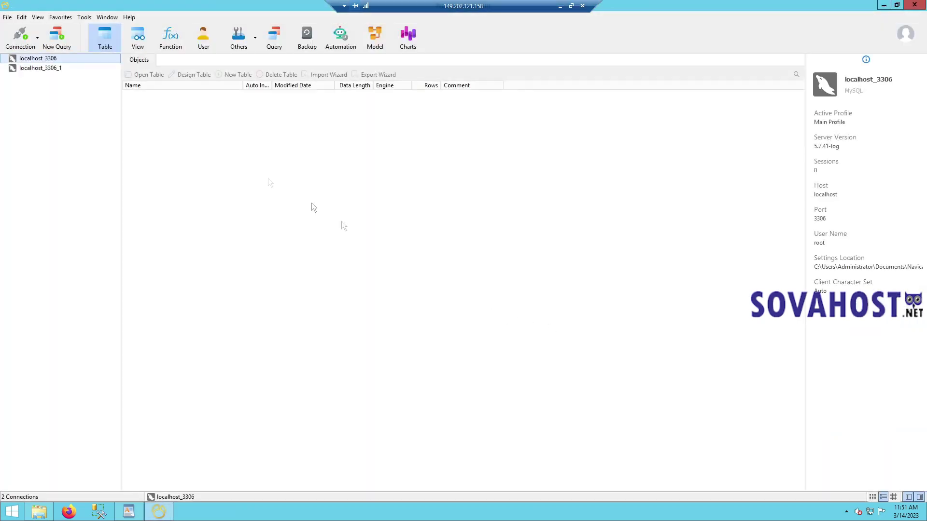
pyautogui.doubleClick(62, 57)
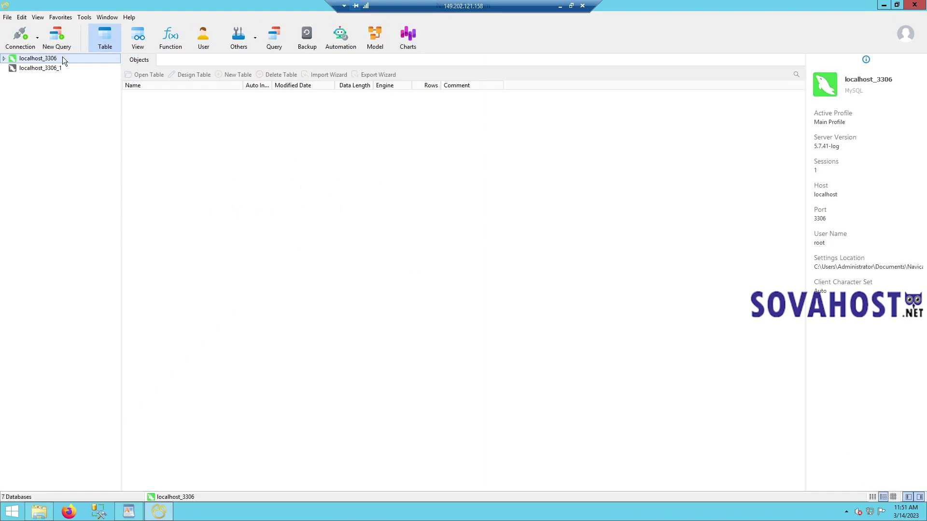
# - Create the MySQL connection localhost_3306_2 for root with its password, and open it
pyautogui.click(31, 46)
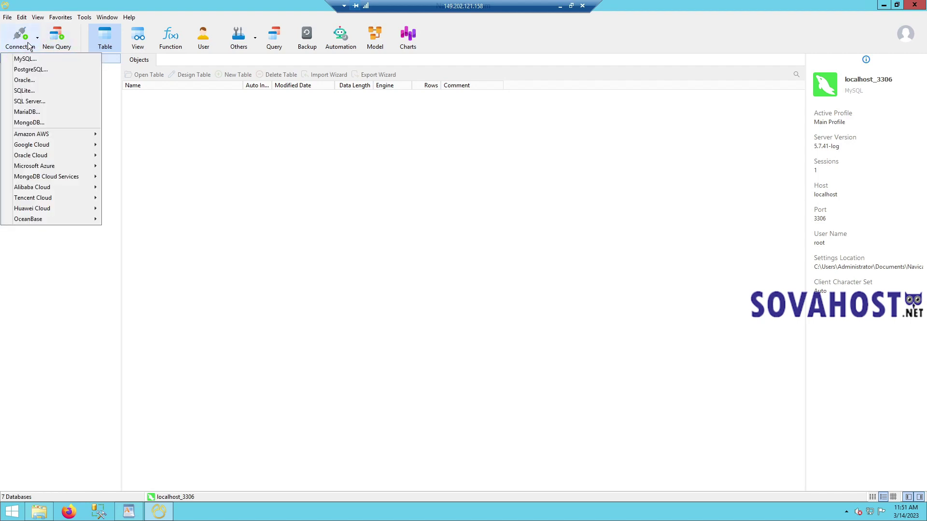
pyautogui.click(33, 59)
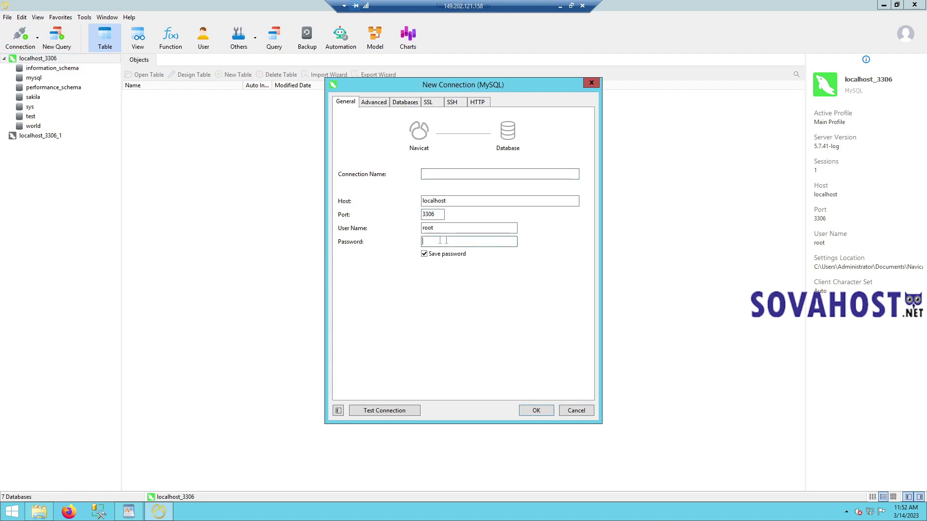
pyautogui.click(420, 241)
pyautogui.click(544, 411)
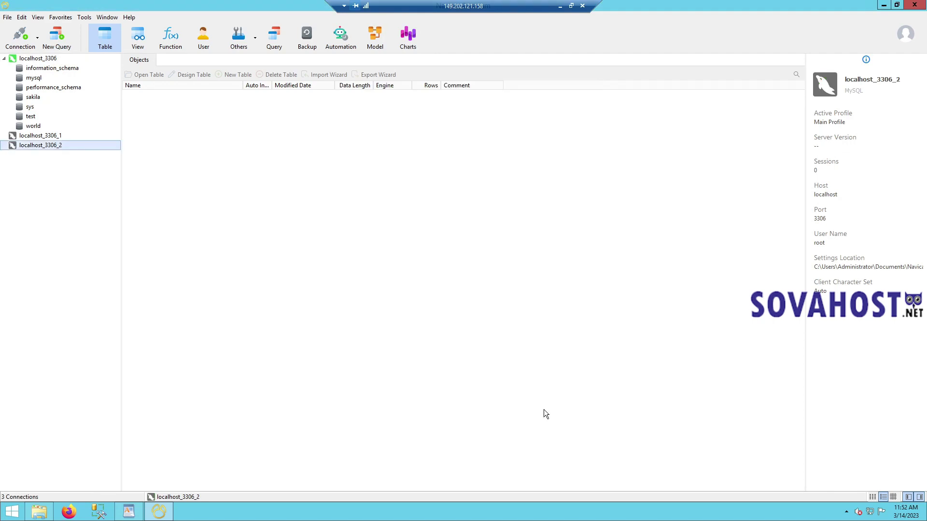
pyautogui.doubleClick(43, 146)
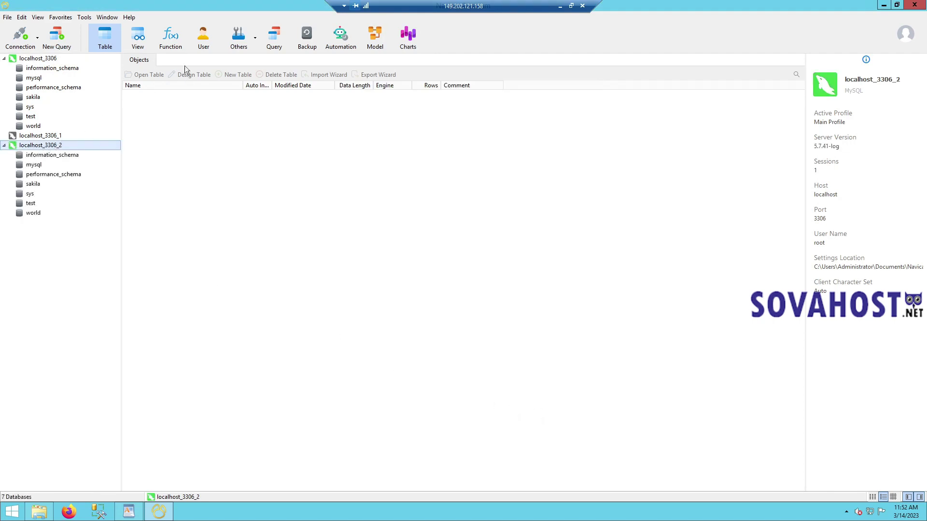
pyautogui.click(15, 514)
pyautogui.write('it doenst matter if its')
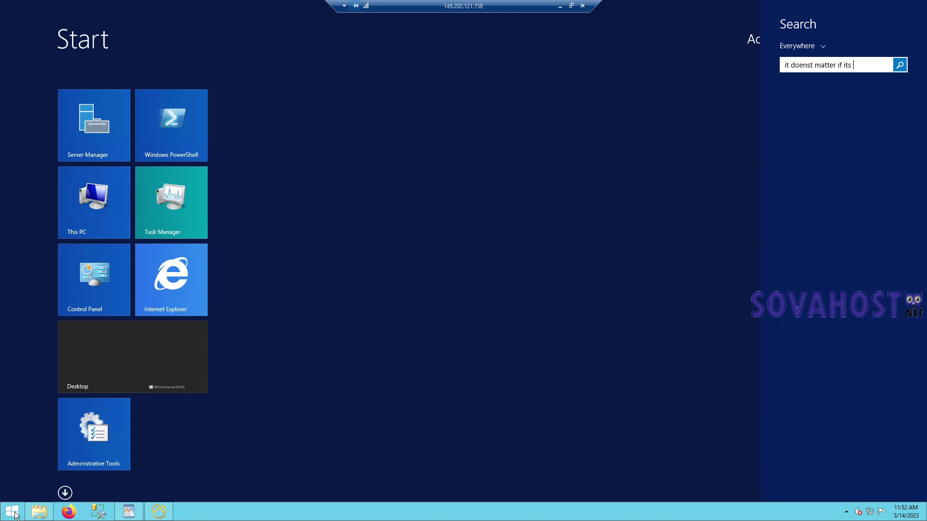
pyautogui.write(' 1_ or 2_ it should be l')
pyautogui.write('ocalhost:330')
pyautogui.write('6')
pyautogui.write(' for firs')
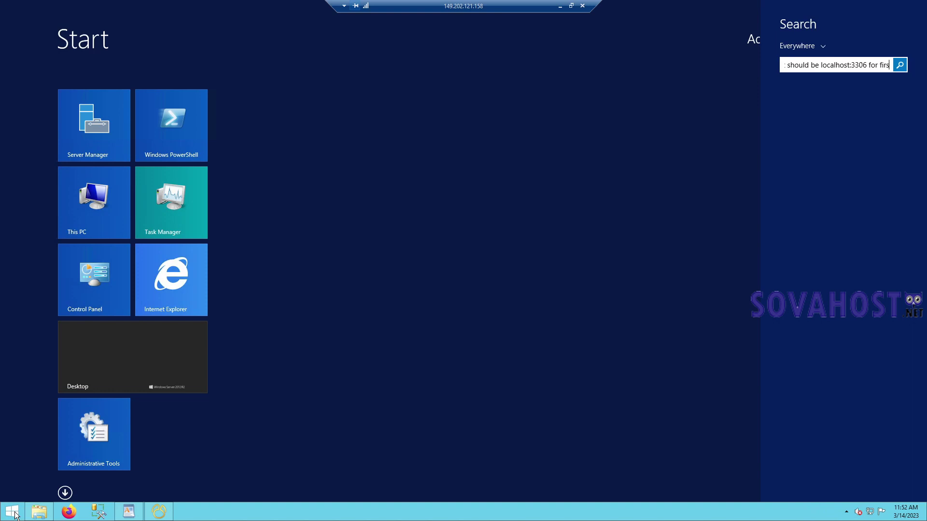
pyautogui.write('t time install')
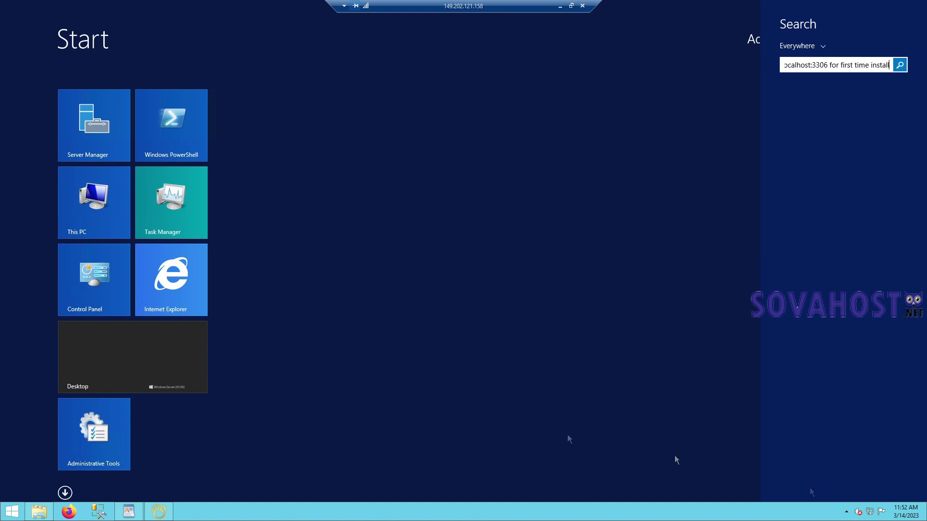
pyautogui.press('BackSpace')
pyautogui.press('BackSpace')
pyautogui.press('BackSpace')
pyautogui.press('BackSpace')
pyautogui.press('BackSpace')
pyautogui.press('BackSpace')
pyautogui.press('BackSpace')
pyautogui.press('BackSpace')
pyautogui.press('BackSpace')
pyautogui.press('BackSpace')
pyautogui.press('BackSpace')
pyautogui.press('BackSpace')
pyautogui.press('BackSpace')
pyautogui.press('BackSpace')
pyautogui.press('BackSpace')
pyautogui.press('BackSpace')
pyautogui.press('BackSpace')
pyautogui.press('BackSpace')
pyautogui.press('BackSpace')
pyautogui.press('BackSpace')
pyautogui.press('Escape')
pyautogui.press('Escape')
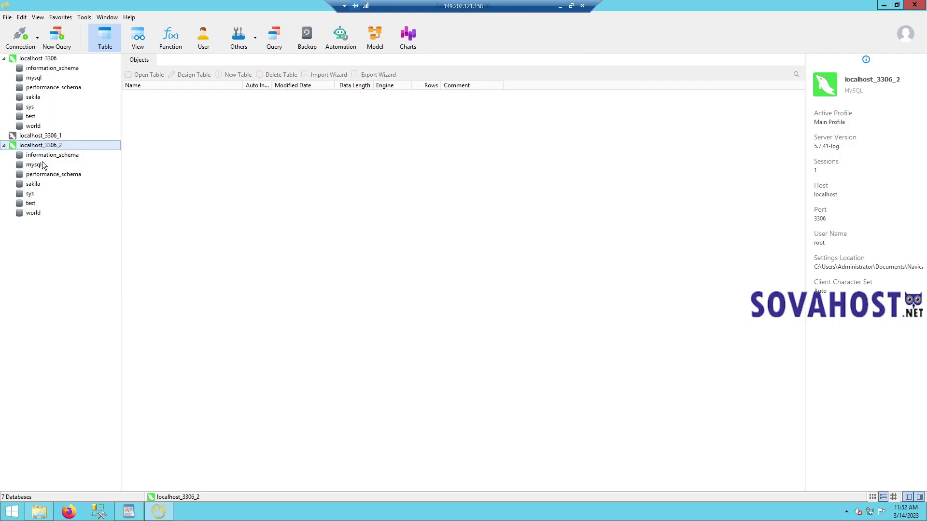
# - Create the characters and log databases on the localhost_3306_2 connection
pyautogui.rightClick(53, 144)
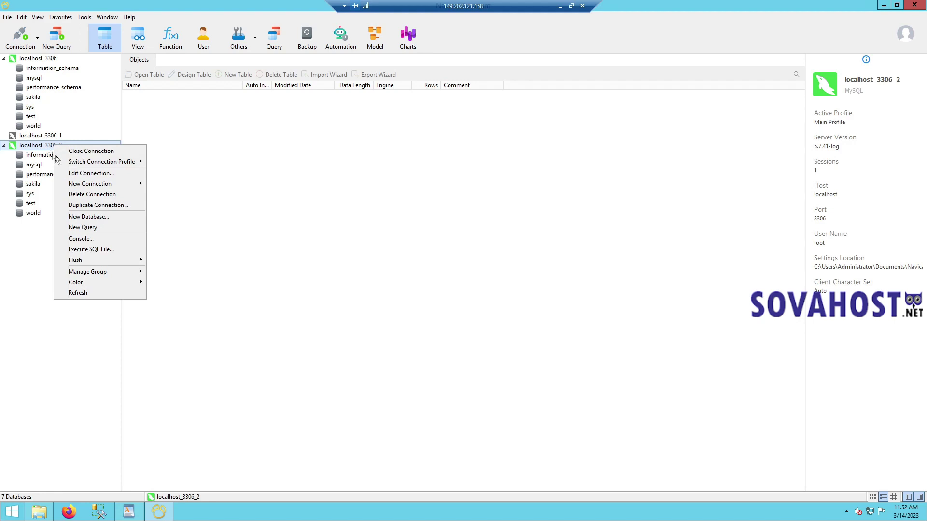
pyautogui.click(97, 226)
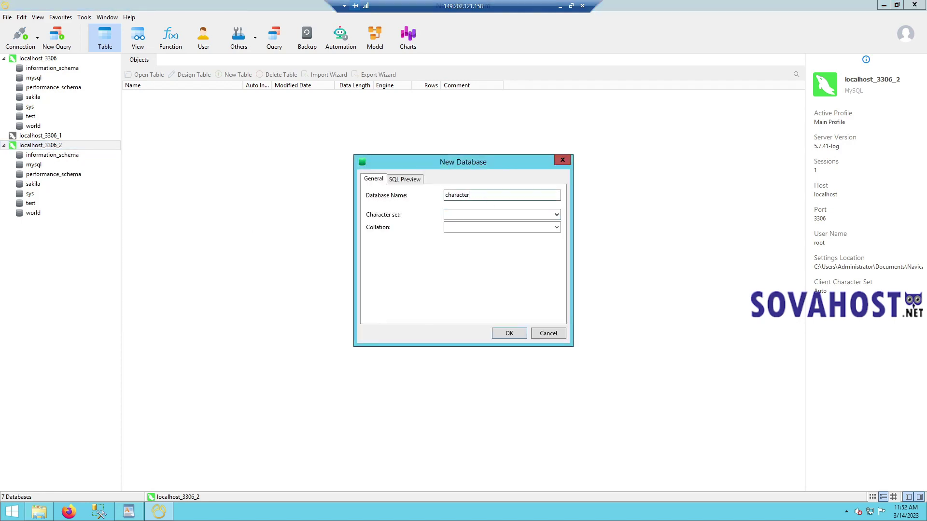
pyautogui.write('s')
pyautogui.press('Return')
pyautogui.rightClick(58, 148)
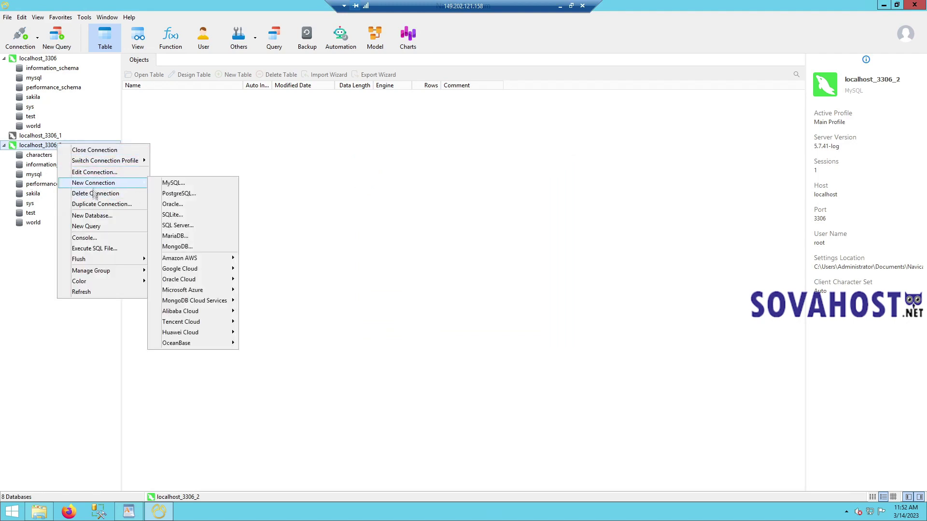
pyautogui.click(92, 216)
pyautogui.write('log')
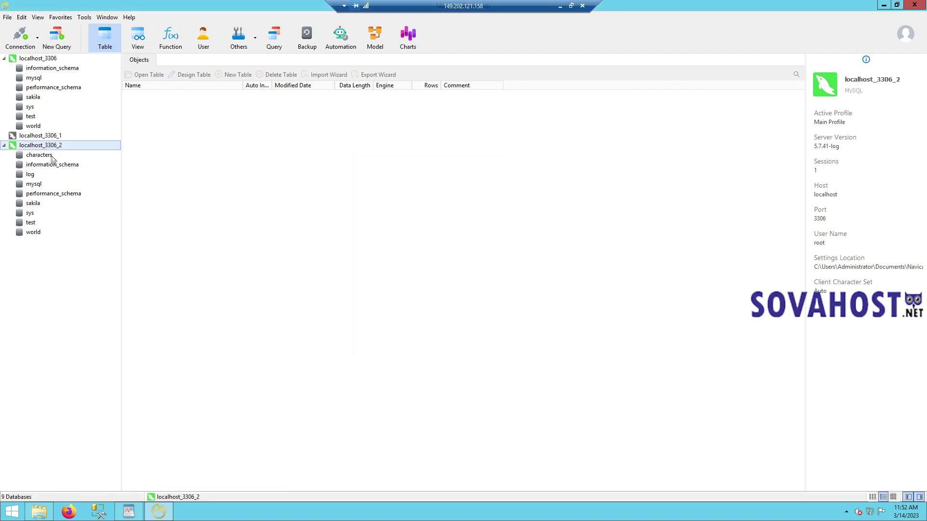
# - Create a third database named 'login' on localhost_3306_2 and select it
pyautogui.rightClick(53, 155)
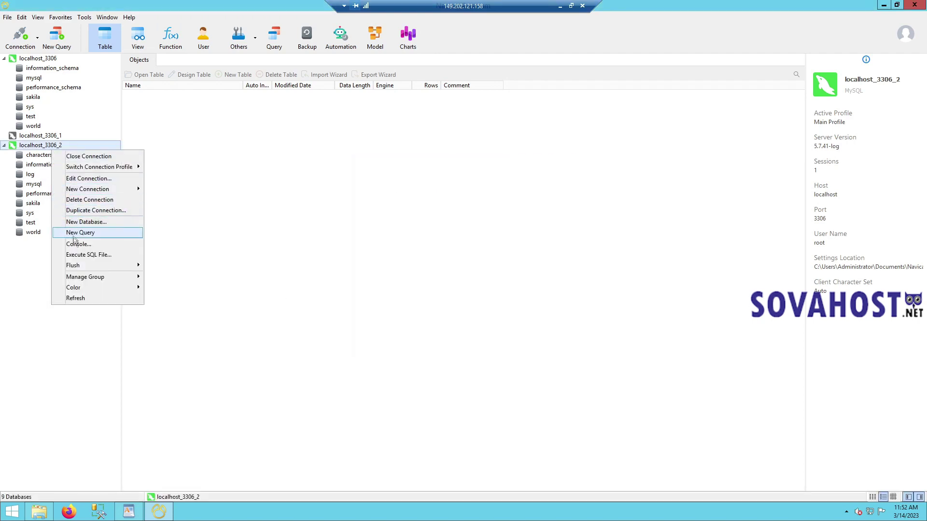
pyautogui.click(82, 222)
pyautogui.click(39, 512)
pyautogui.hotkey('ctrl', 'a')
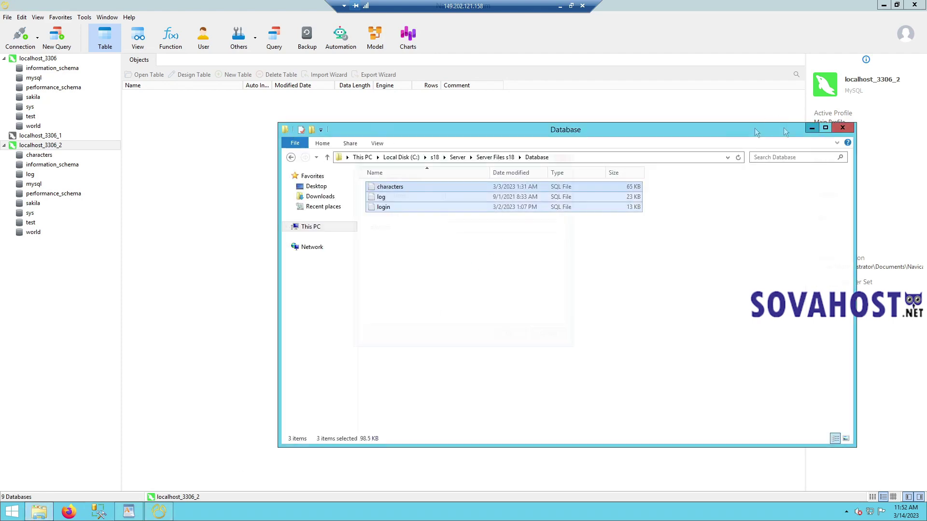
pyautogui.click(810, 129)
pyautogui.write('log')
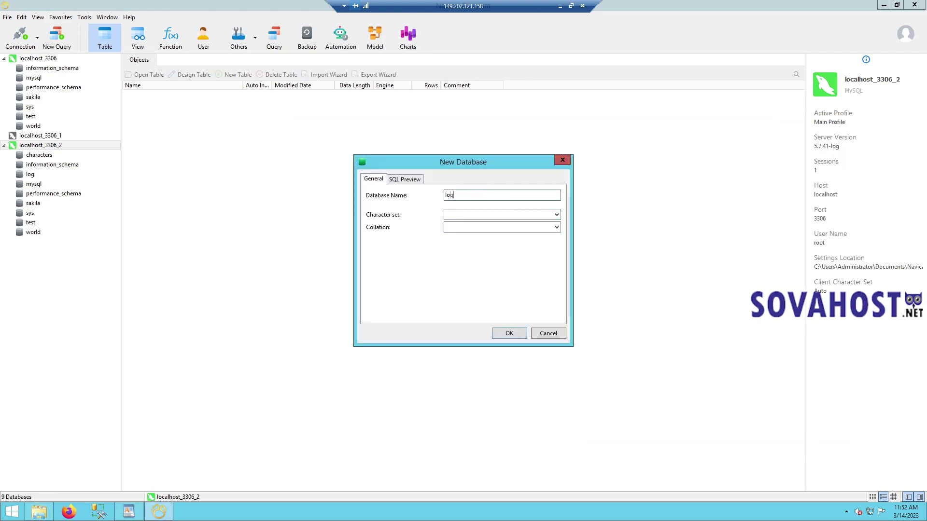
pyautogui.write('in')
pyautogui.press('Return')
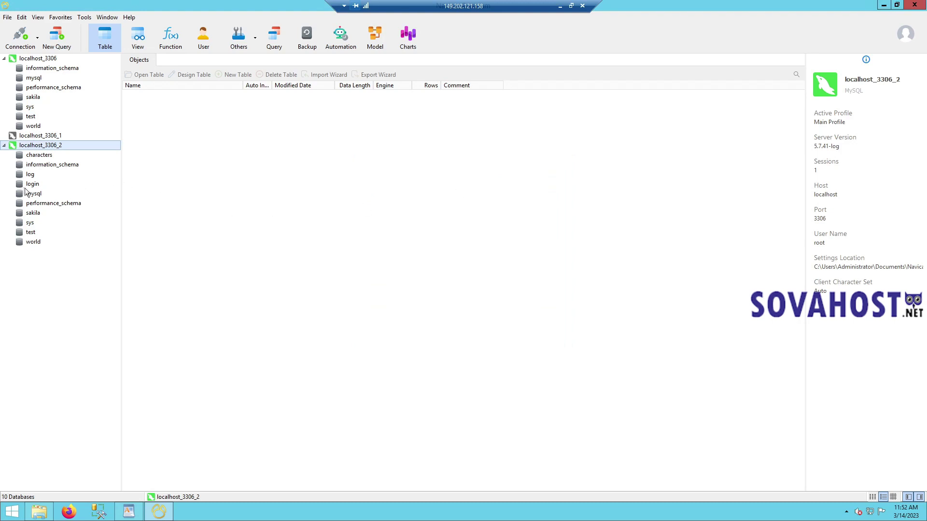
pyautogui.click(33, 188)
# - Run log.sql from C:\s18\Server Files s18\Database into the log database
pyautogui.doubleClick(29, 174)
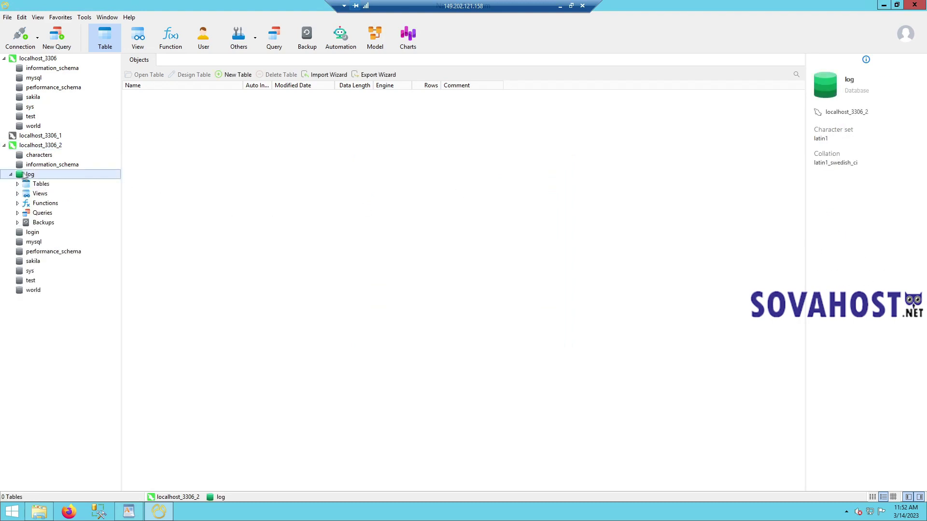
pyautogui.rightClick(44, 179)
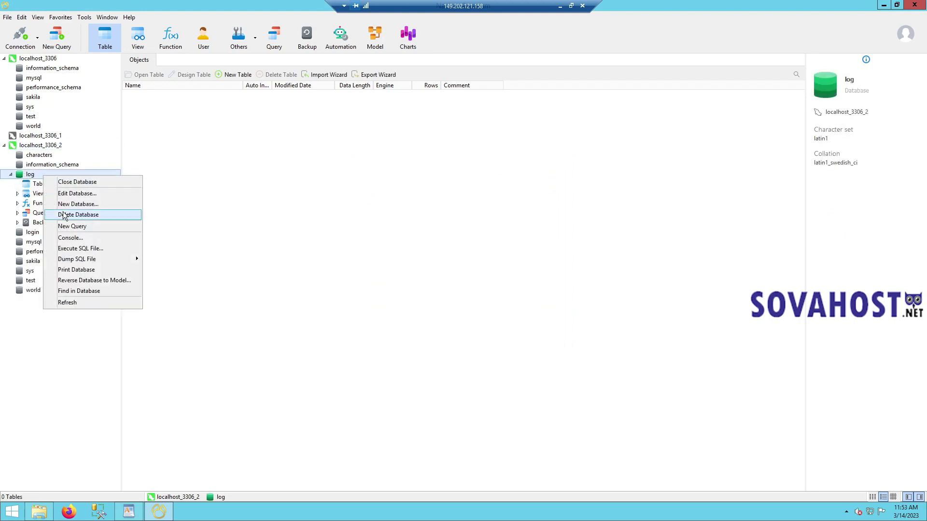
pyautogui.click(81, 249)
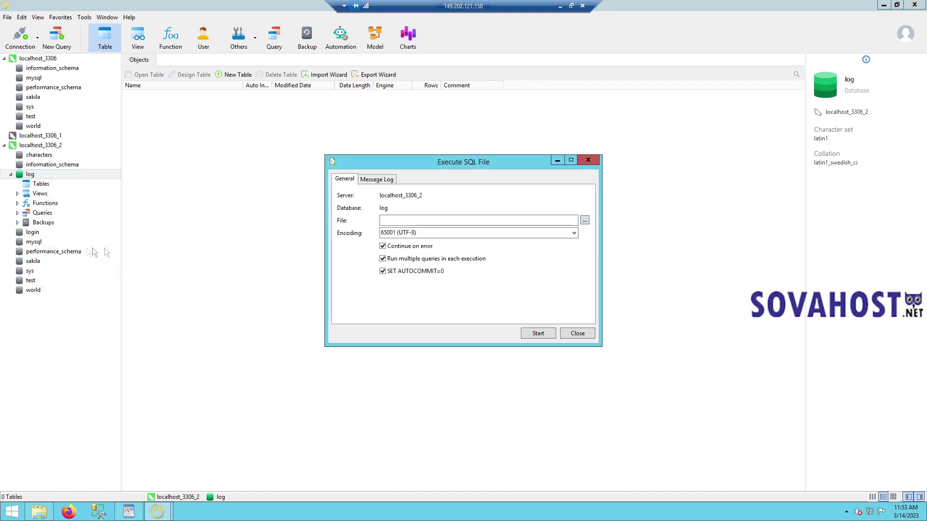
pyautogui.click(585, 221)
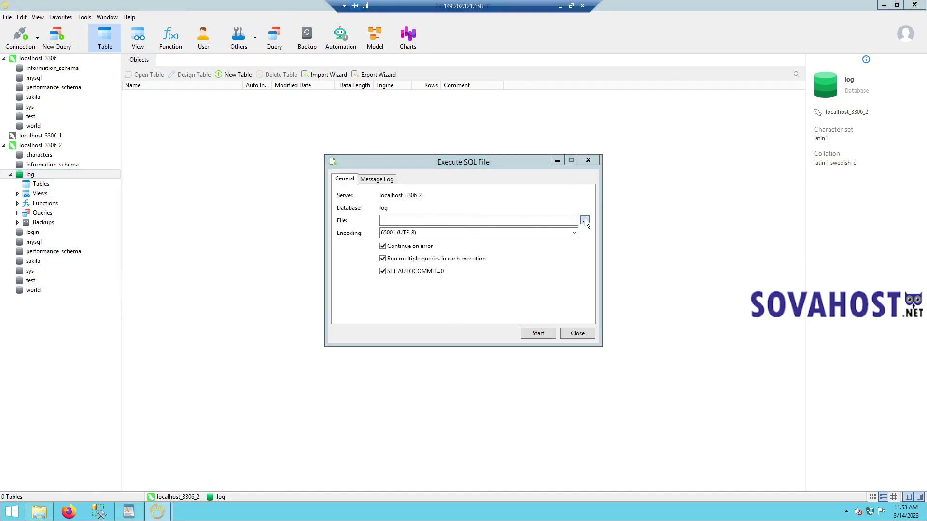
pyautogui.click(456, 305)
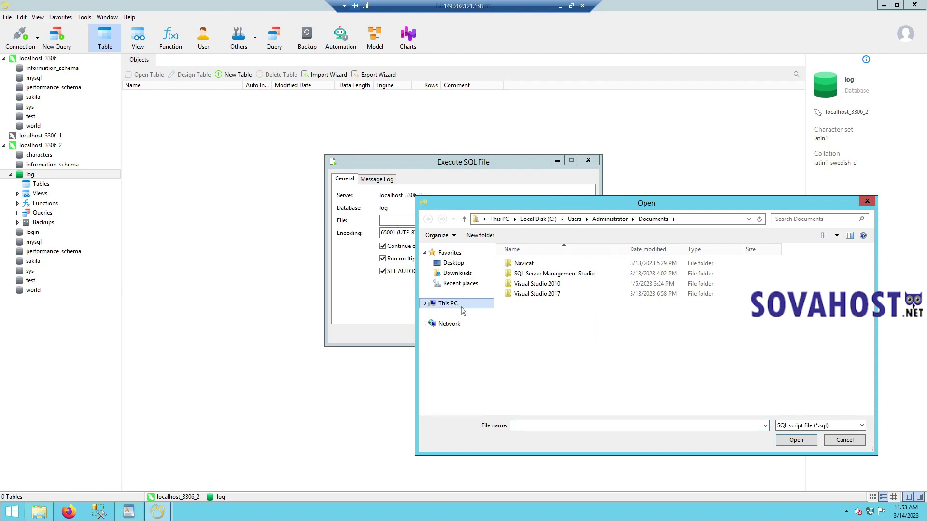
pyautogui.doubleClick(548, 295)
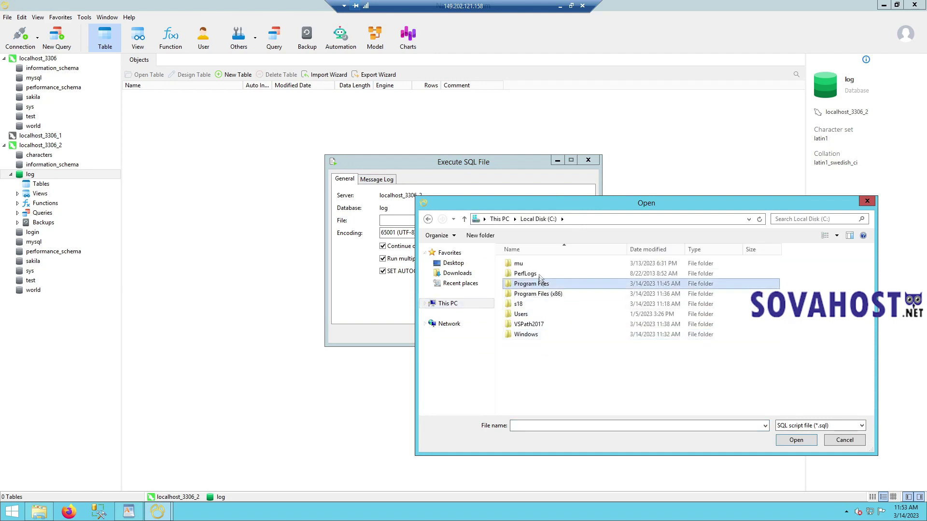
pyautogui.doubleClick(519, 304)
pyautogui.doubleClick(536, 264)
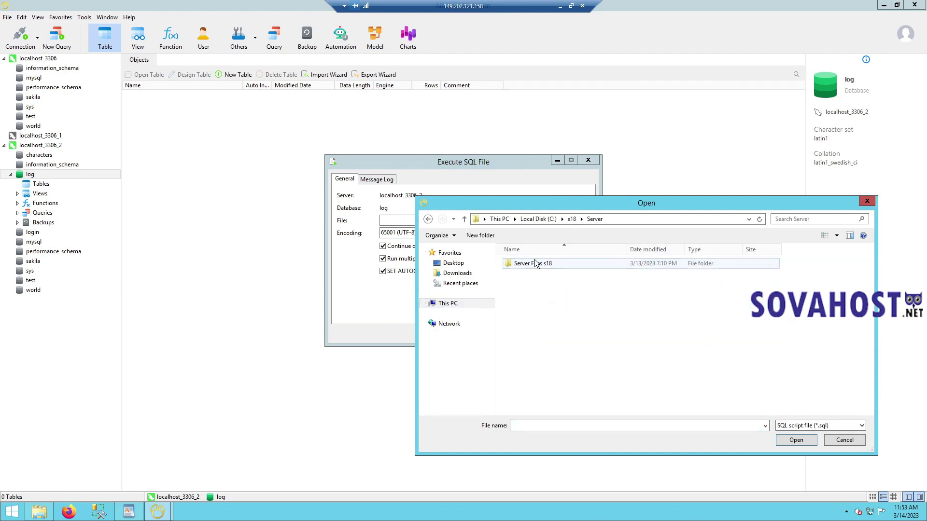
pyautogui.doubleClick(536, 264)
pyautogui.doubleClick(531, 284)
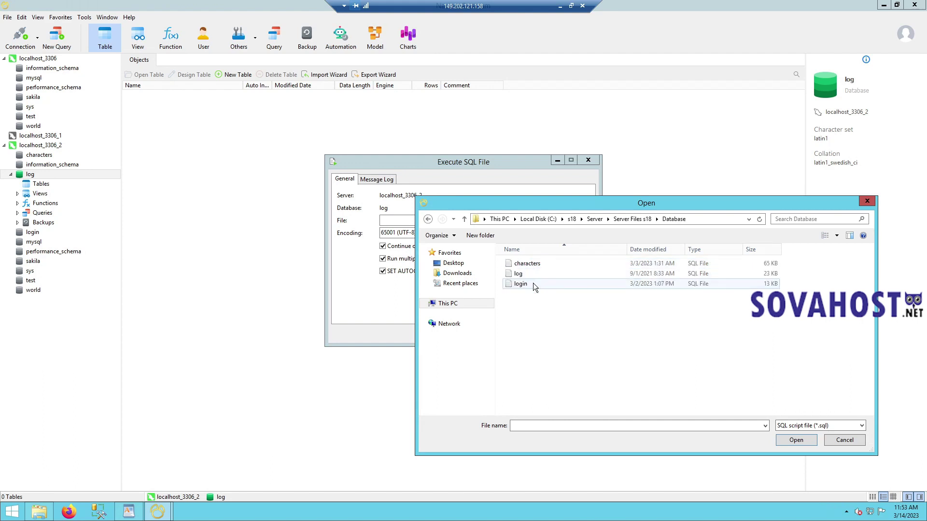
pyautogui.click(524, 274)
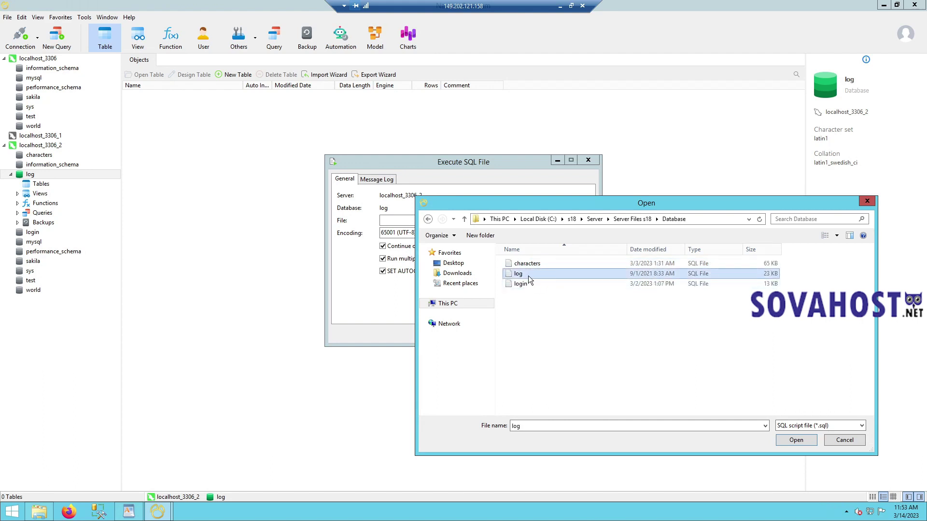
pyautogui.doubleClick(531, 279)
pyautogui.click(533, 334)
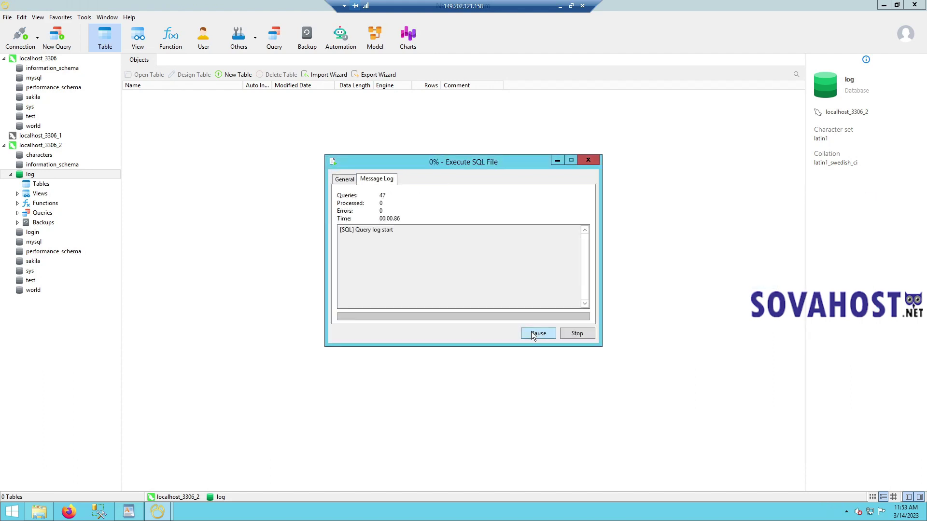
pyautogui.click(577, 334)
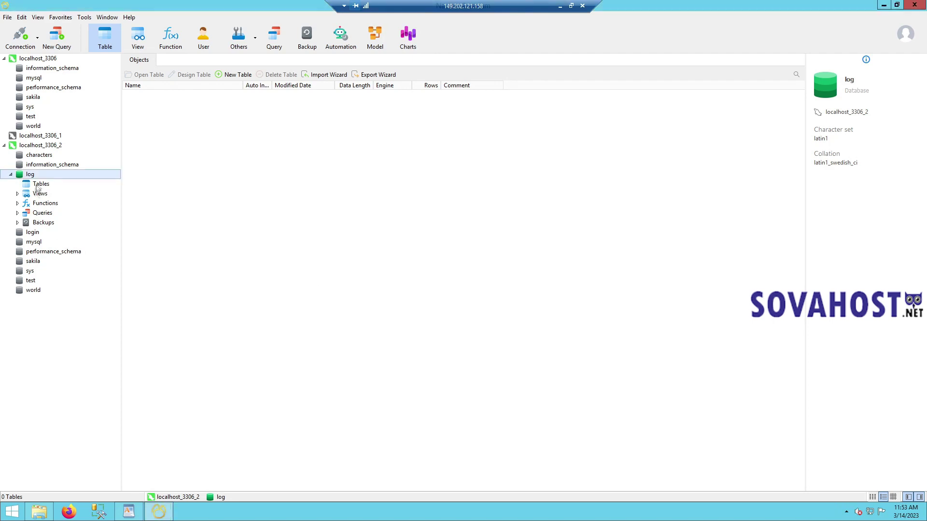
pyautogui.click(10, 175)
# - Run login.sql into the login database
pyautogui.doubleClick(28, 184)
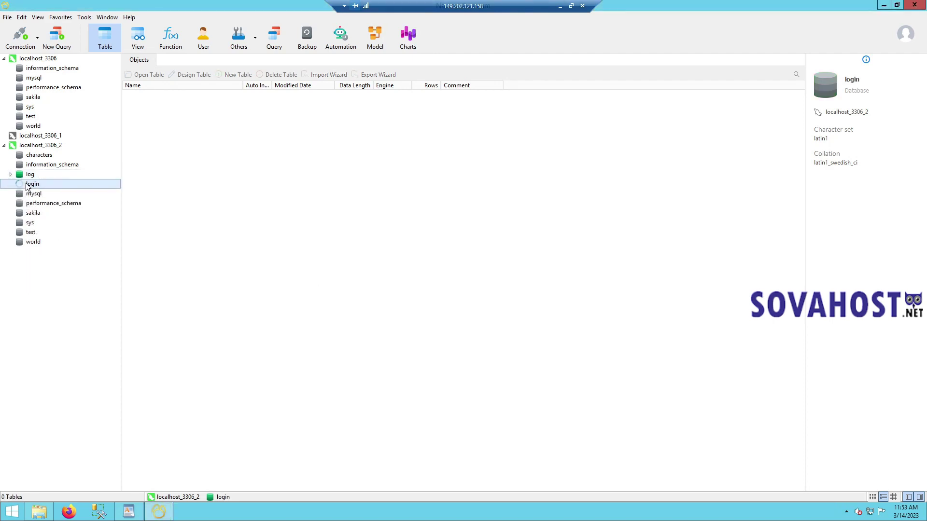
pyautogui.rightClick(37, 184)
pyautogui.click(71, 257)
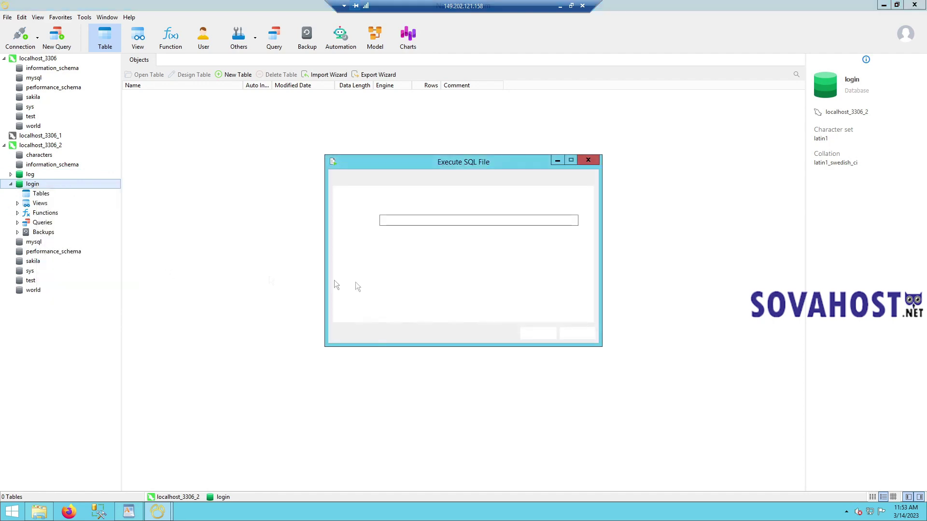
pyautogui.click(584, 220)
pyautogui.doubleClick(519, 284)
pyautogui.click(536, 333)
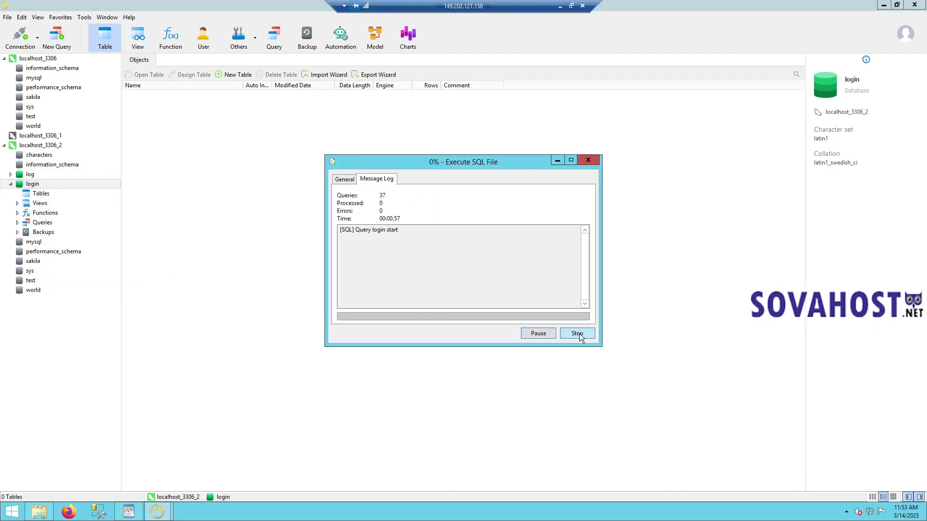
pyautogui.click(578, 334)
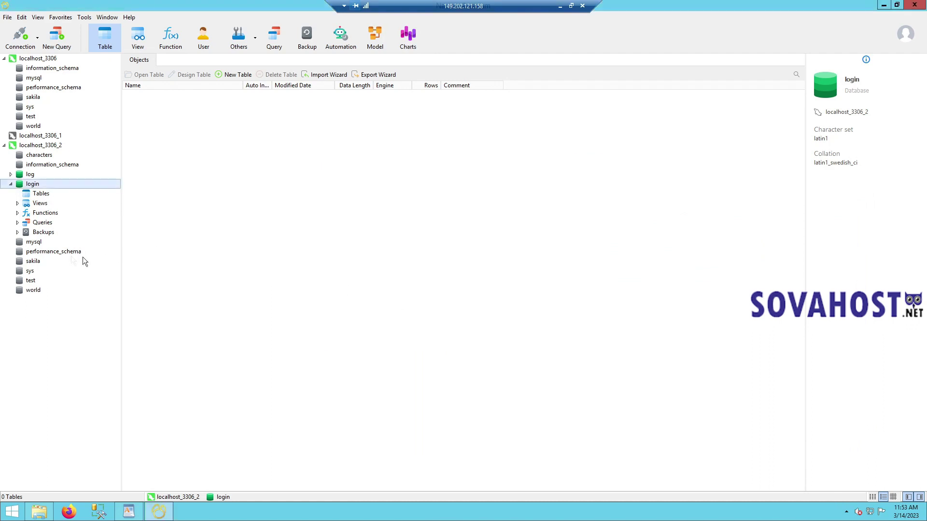
pyautogui.click(11, 184)
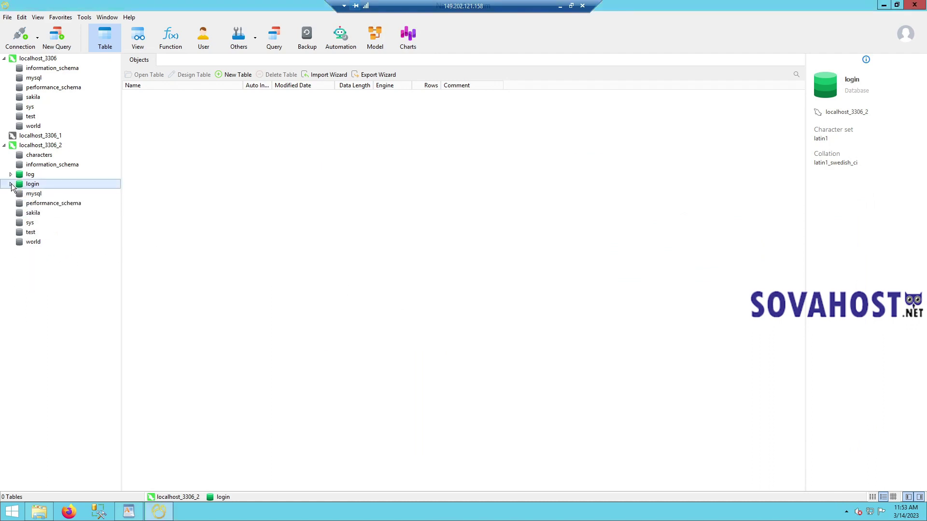
# - Run characters.sql into the characters database (183 queries, 0 errors), then close Navicat
pyautogui.doubleClick(40, 158)
pyautogui.rightClick(40, 158)
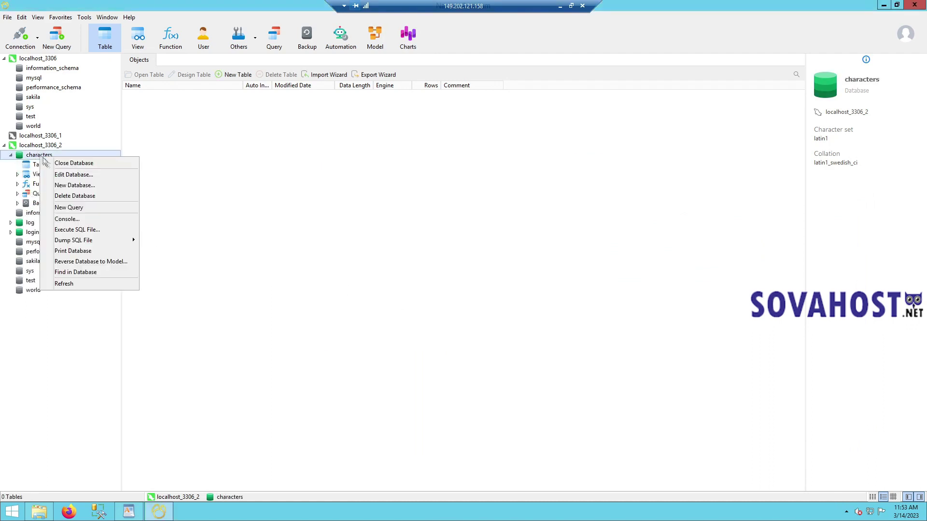
pyautogui.click(76, 230)
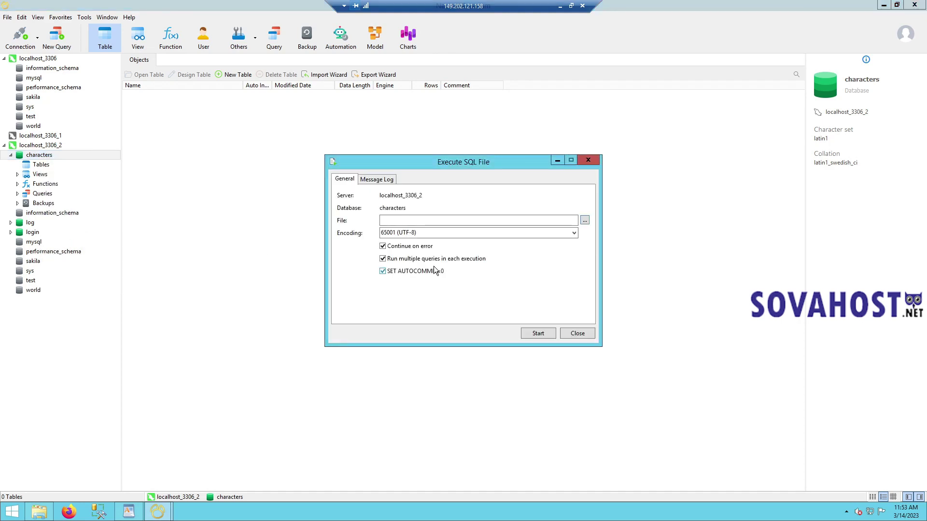
pyautogui.click(584, 221)
pyautogui.click(536, 268)
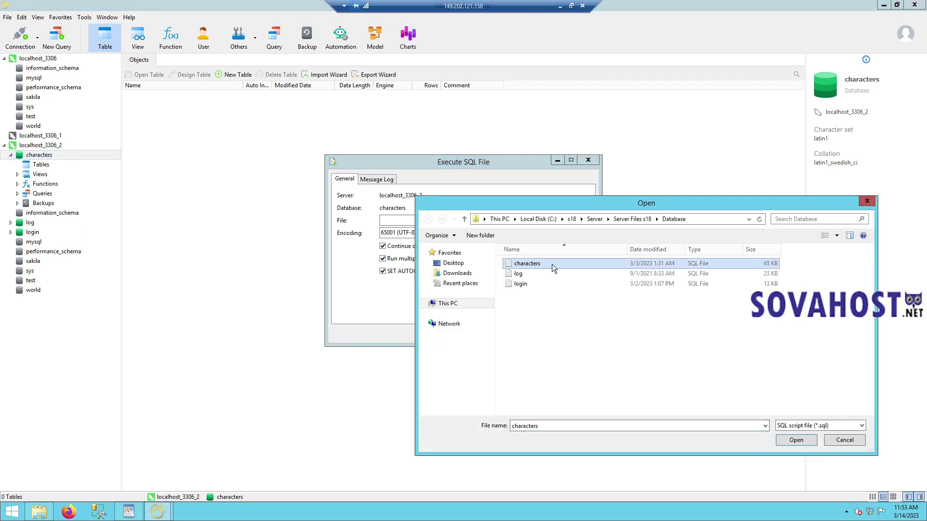
pyautogui.doubleClick(553, 268)
pyautogui.click(542, 333)
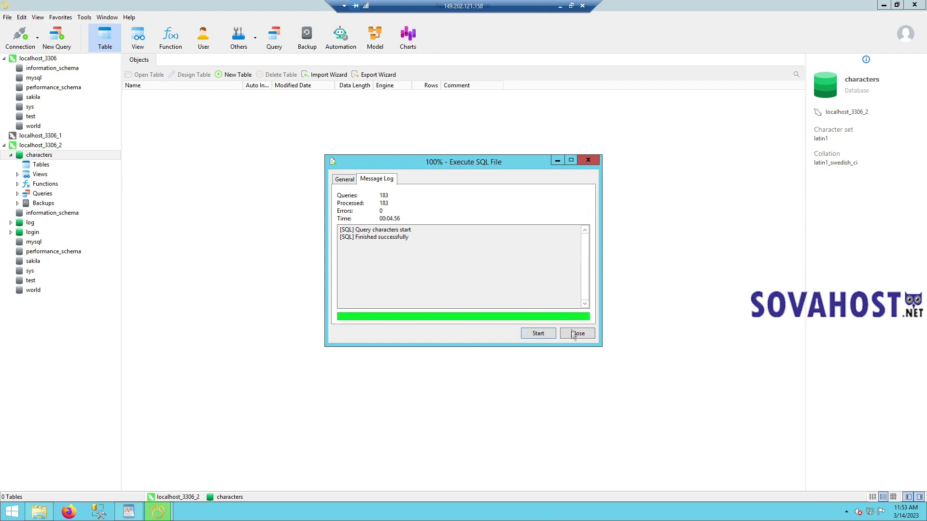
pyautogui.click(572, 332)
pyautogui.click(915, 4)
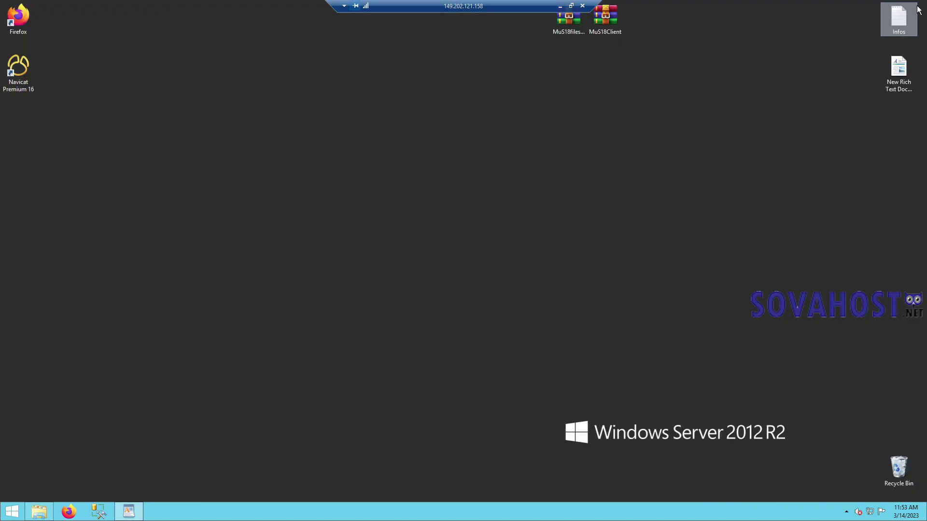
# - Launch MySQL Workbench and connect to the local MySQL57 instance as root
pyautogui.click(12, 511)
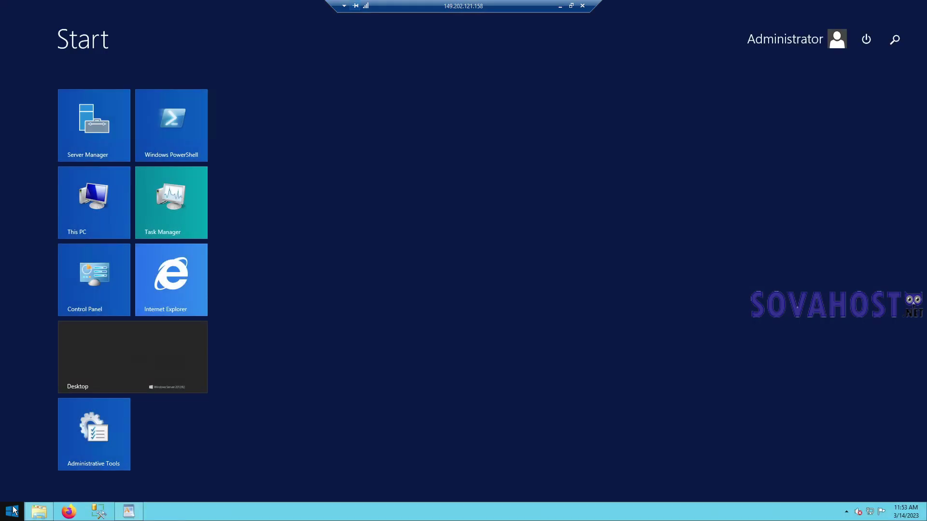
pyautogui.click(65, 492)
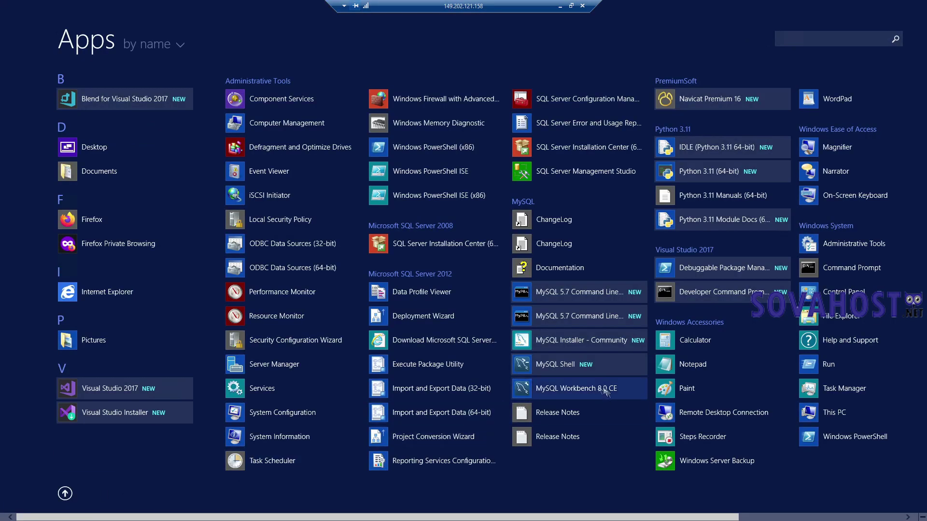
pyautogui.click(586, 390)
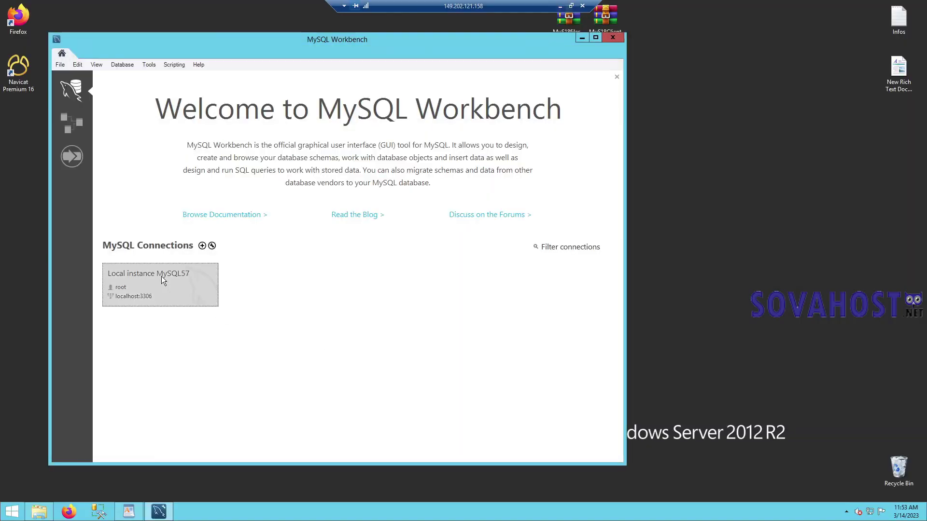
pyautogui.click(161, 276)
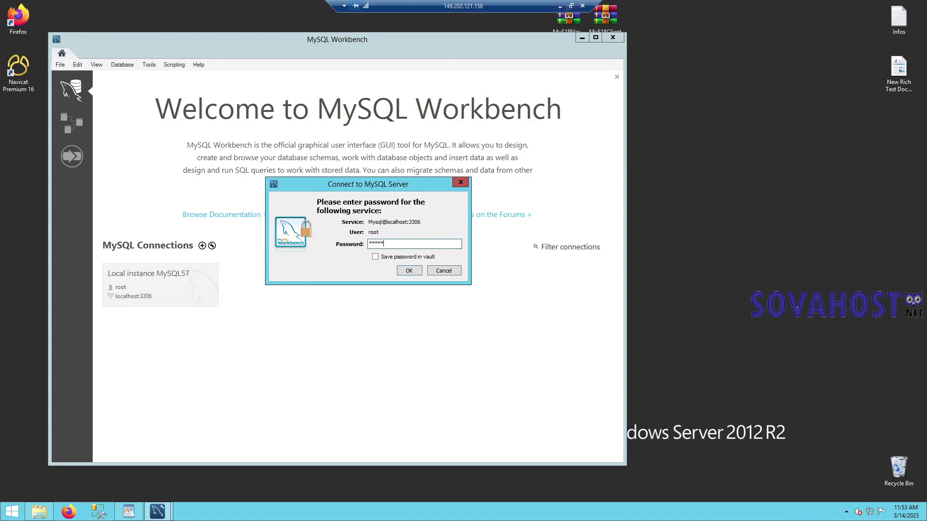
pyautogui.press('Return')
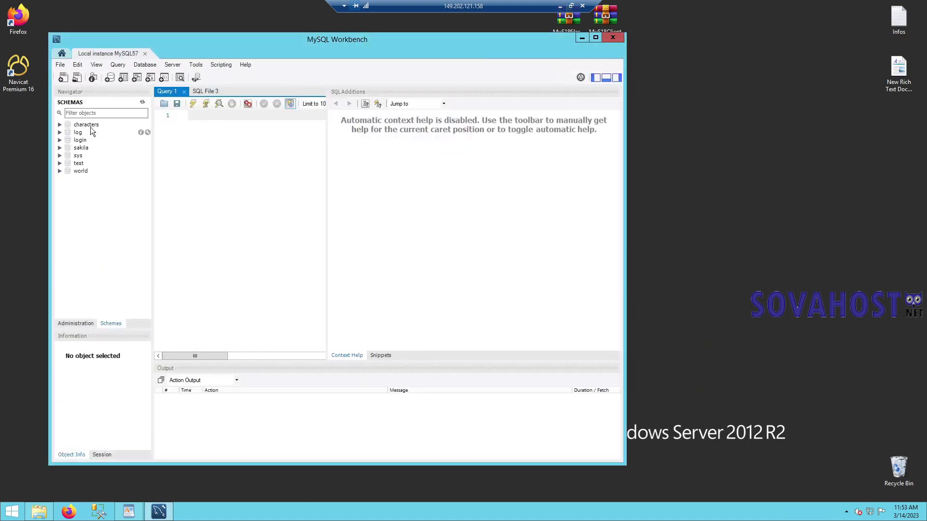
# - Expand the characters schema's Tables and scroll through the imported table list
pyautogui.doubleClick(89, 125)
pyautogui.click(95, 133)
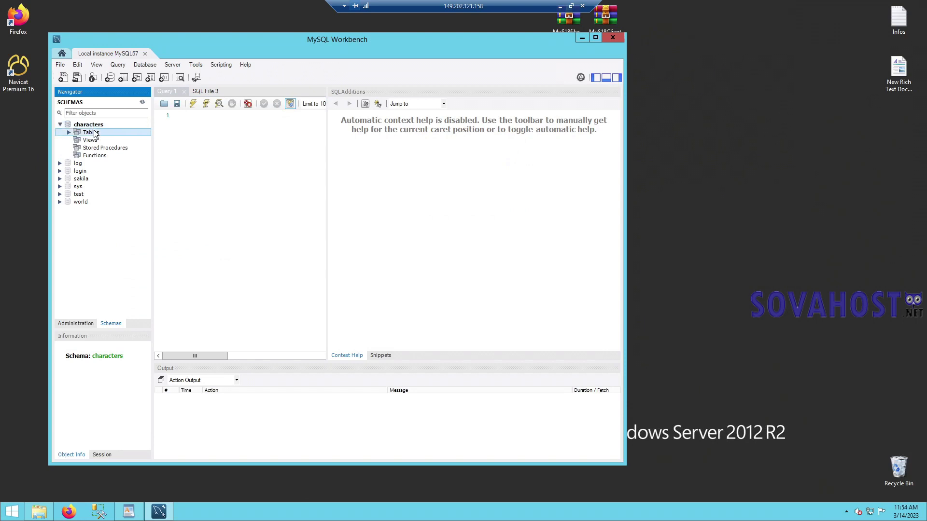
pyautogui.doubleClick(95, 133)
pyautogui.moveTo(146, 146); pyautogui.dragTo(148, 249)
# - Close Workbench, start ConnectServer from Server Files s18, and allow it through the firewall
pyautogui.click(614, 37)
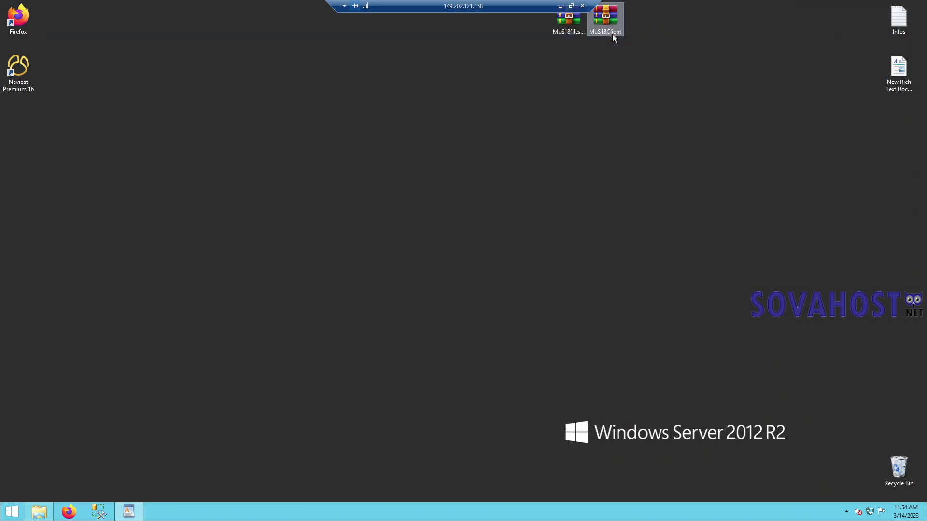
pyautogui.click(40, 512)
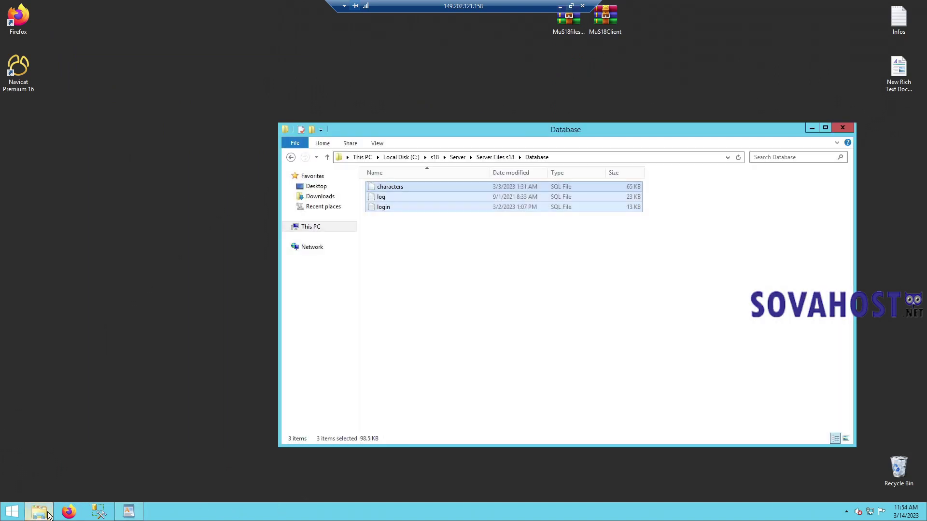
pyautogui.click(495, 158)
pyautogui.moveTo(522, 132); pyautogui.dragTo(403, 117)
pyautogui.click(363, 349)
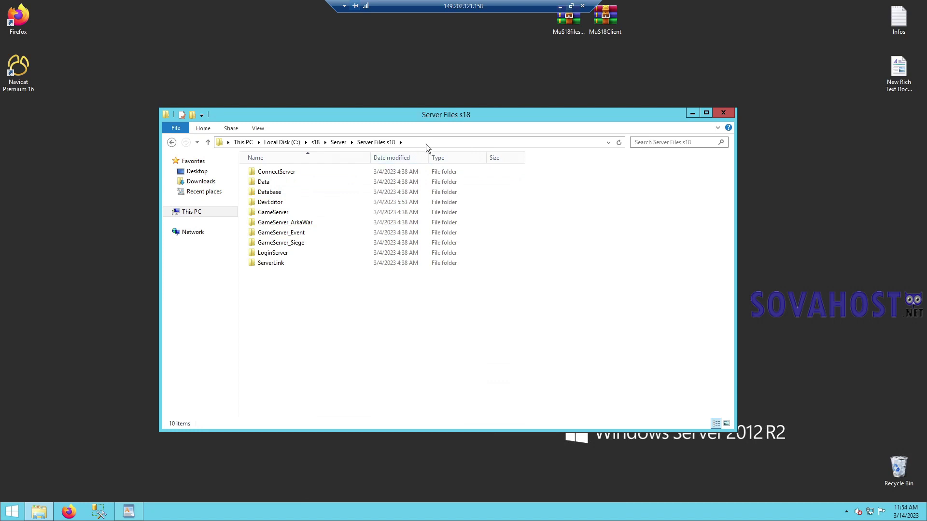
pyautogui.doubleClick(320, 172)
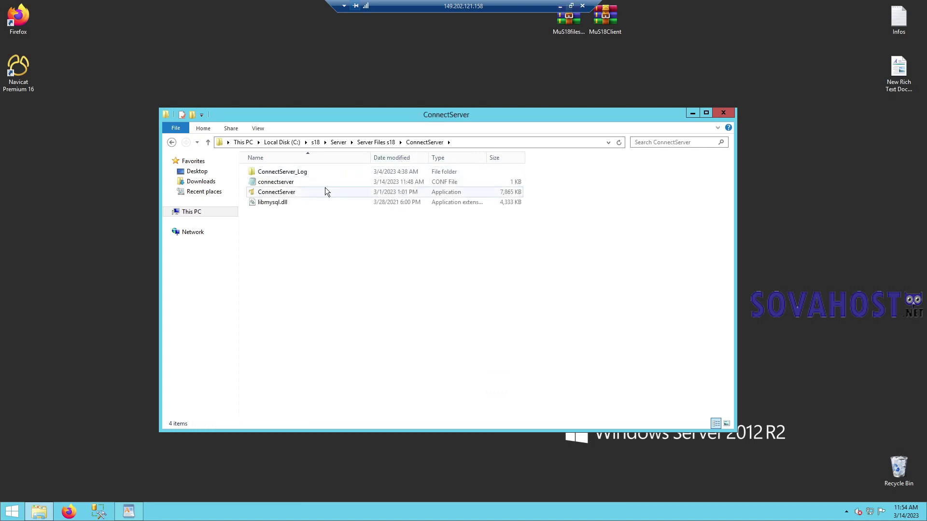
pyautogui.click(283, 195)
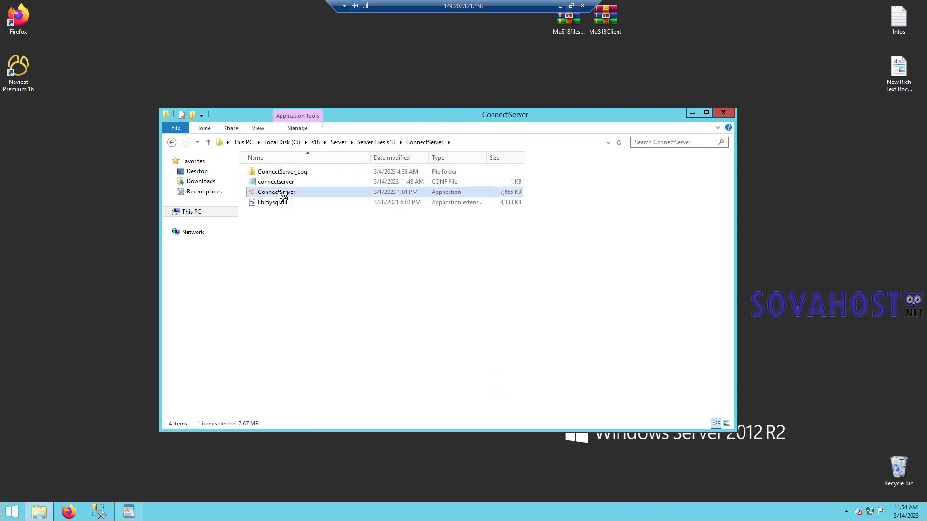
pyautogui.doubleClick(282, 195)
pyautogui.click(560, 290)
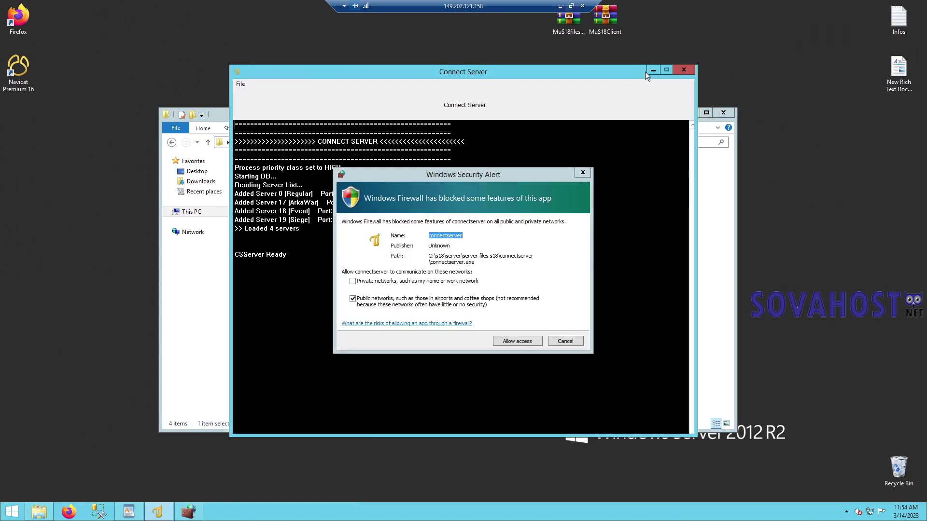
pyautogui.click(512, 339)
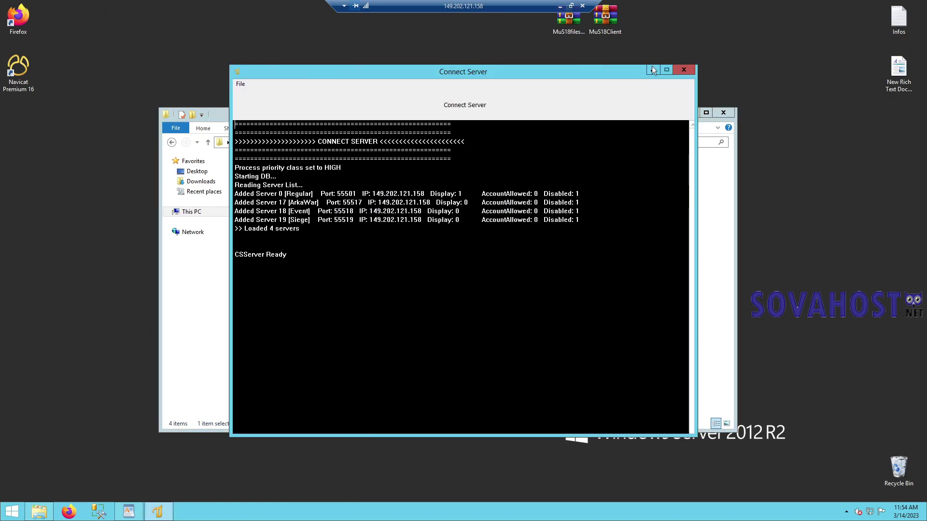
pyautogui.click(652, 69)
# - Start ServerLink from its folder and allow it through the firewall
pyautogui.press('BackSpace')
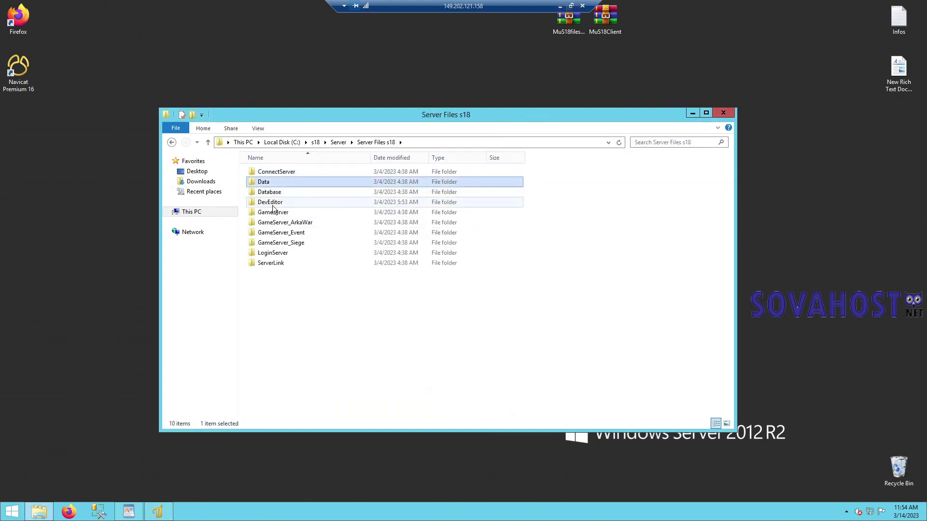
pyautogui.click(271, 264)
pyautogui.doubleClick(271, 263)
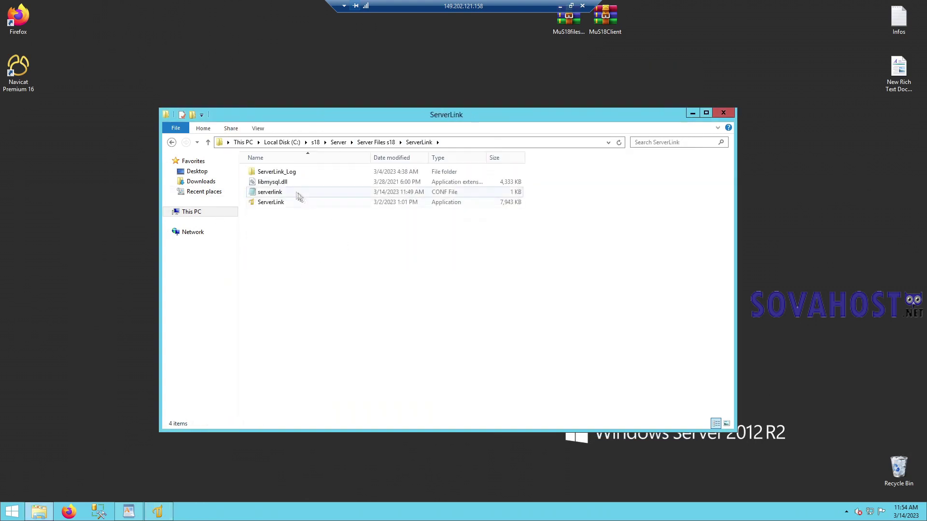
pyautogui.doubleClick(265, 203)
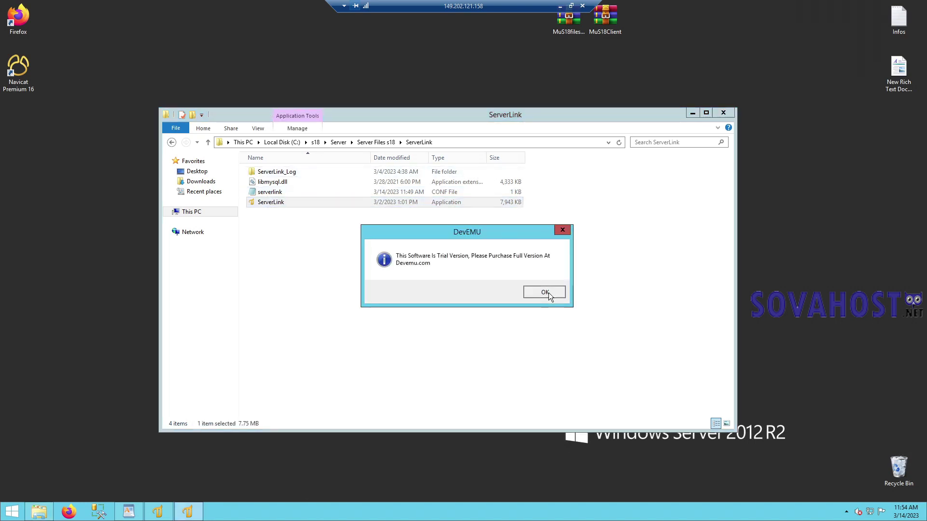
pyautogui.click(545, 292)
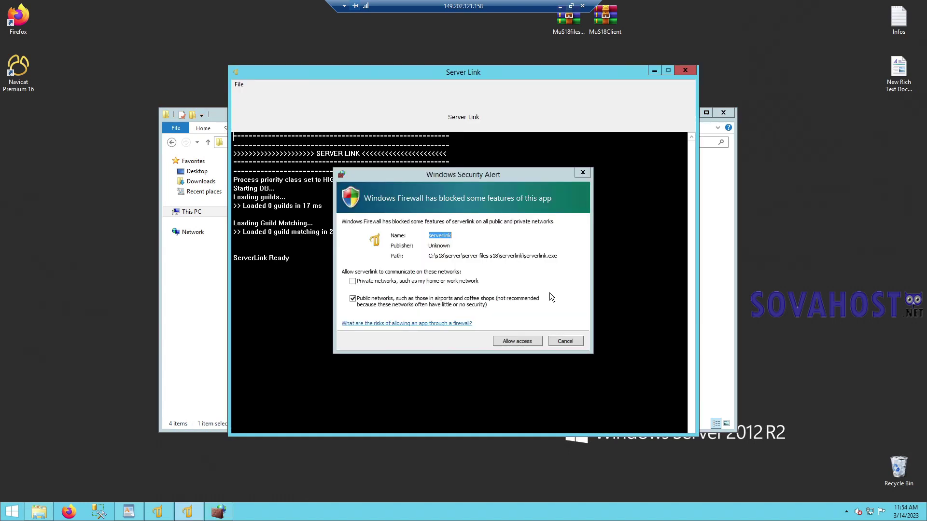
pyautogui.click(517, 341)
pyautogui.click(655, 70)
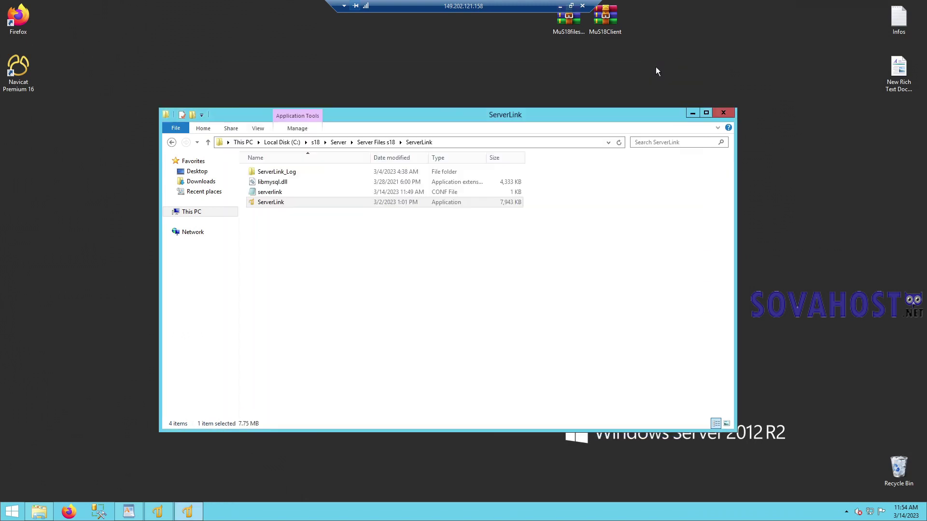
# - Start LoginServer, minimize its console, and return to Server Files s18
pyautogui.click(171, 142)
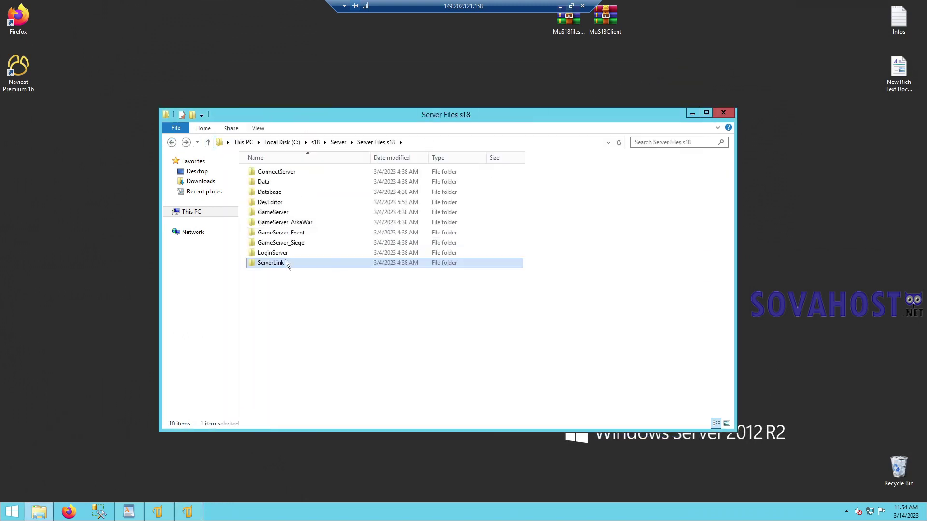
pyautogui.doubleClick(286, 256)
pyautogui.doubleClick(286, 202)
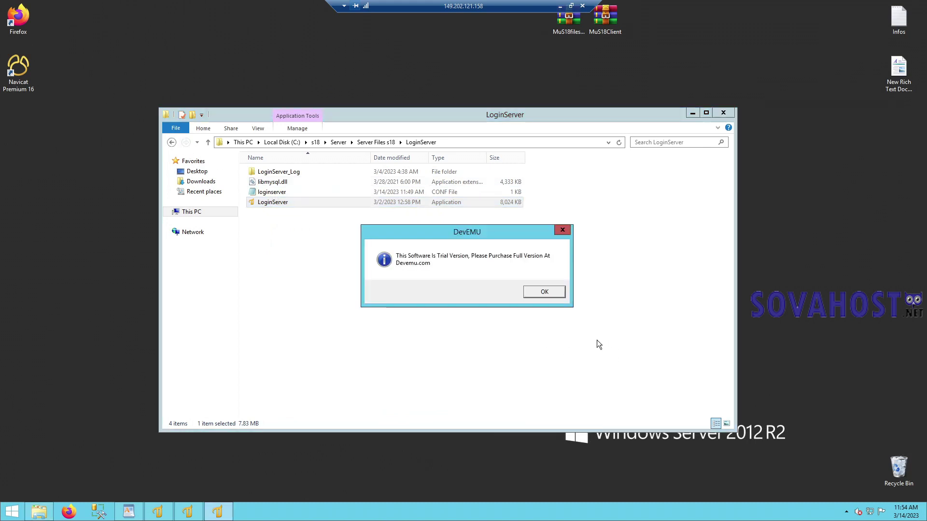
pyautogui.click(552, 293)
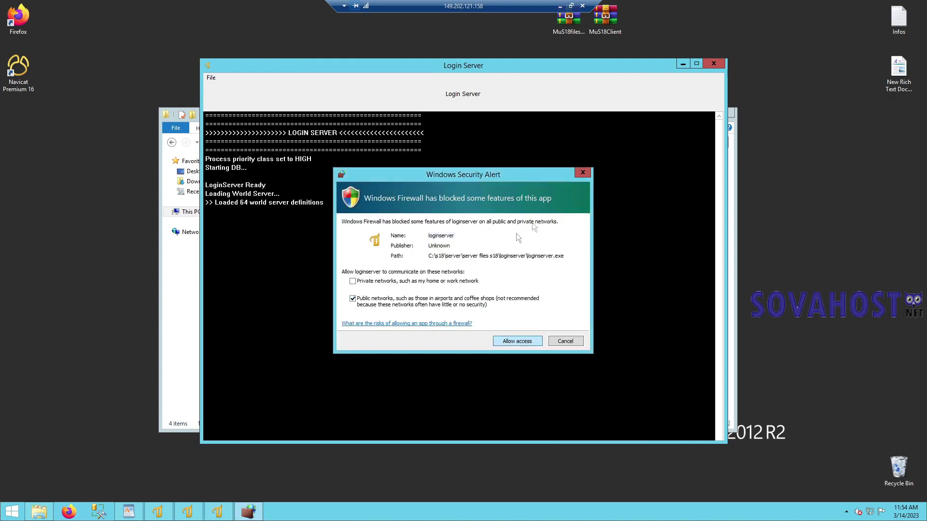
pyautogui.click(682, 65)
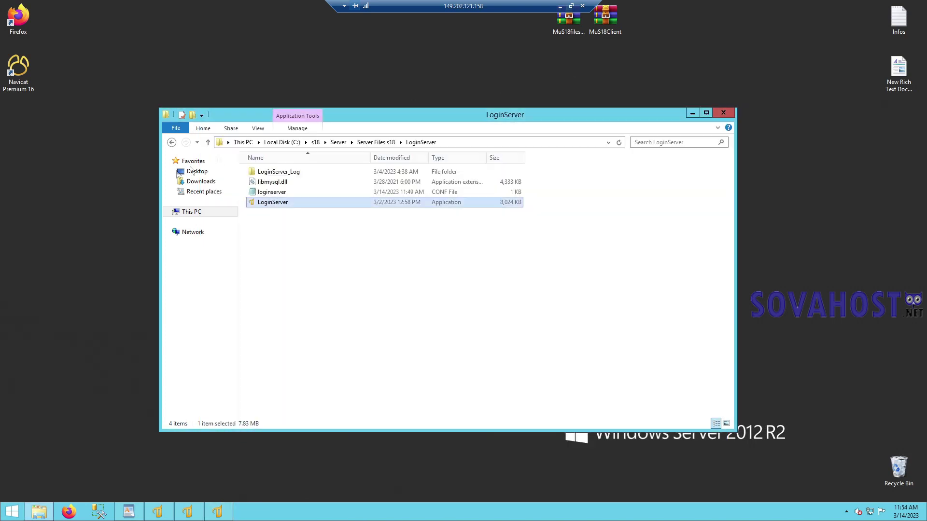
pyautogui.click(171, 143)
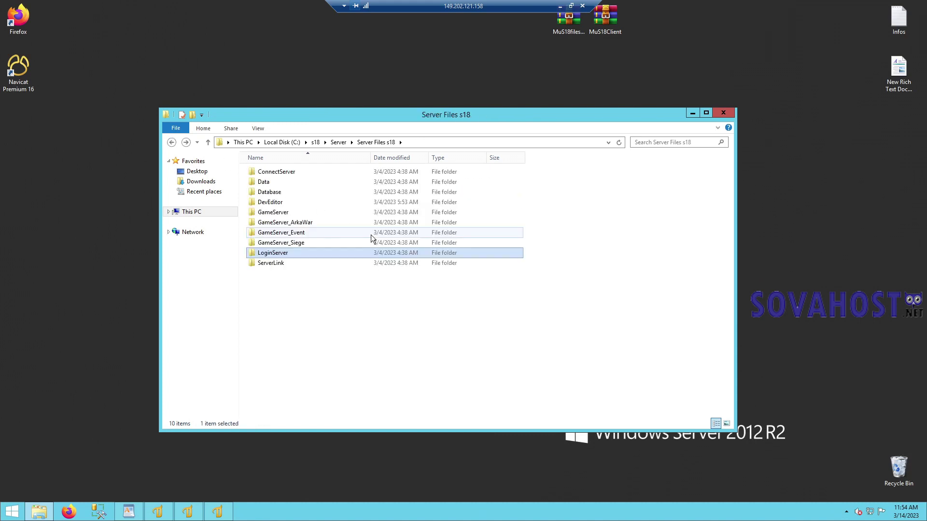
# - Launch GameServer.exe from the GameServer folder, allow firewall access, and minimize its console
pyautogui.doubleClick(275, 213)
pyautogui.doubleClick(274, 192)
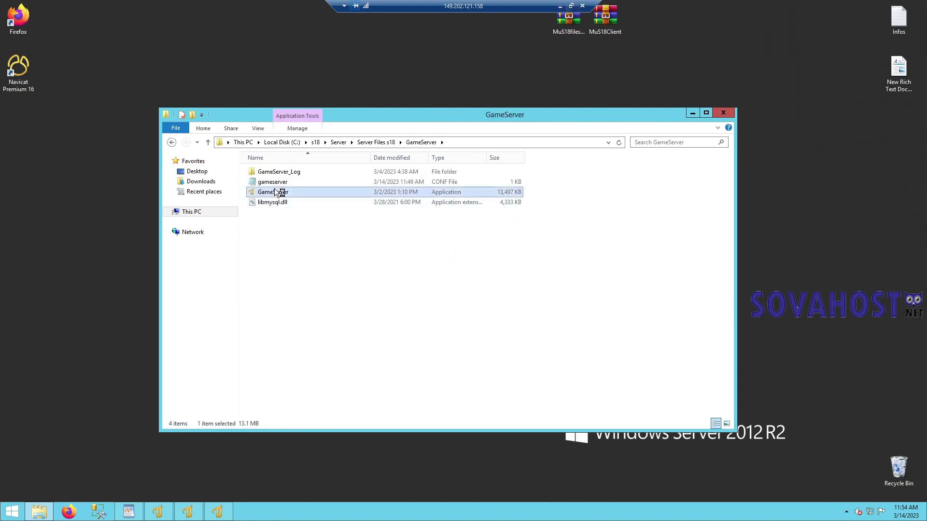
pyautogui.click(545, 292)
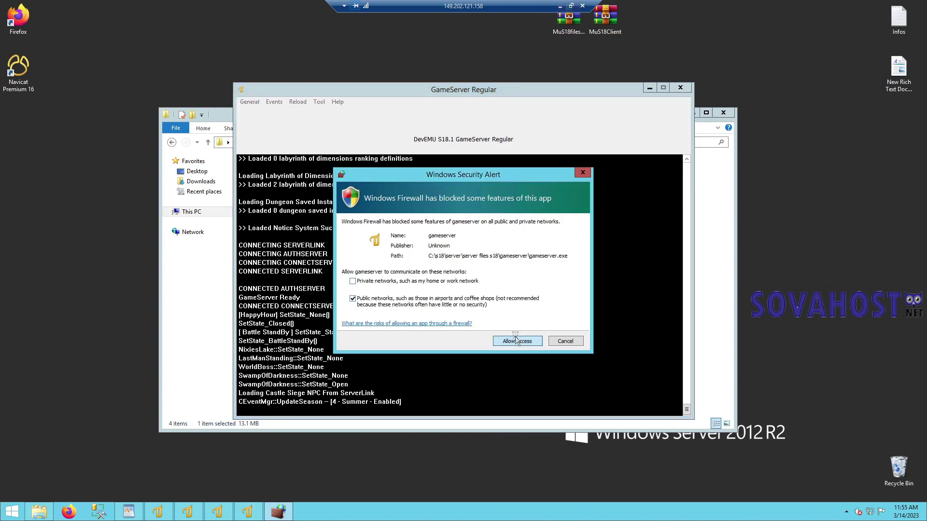
pyautogui.click(516, 339)
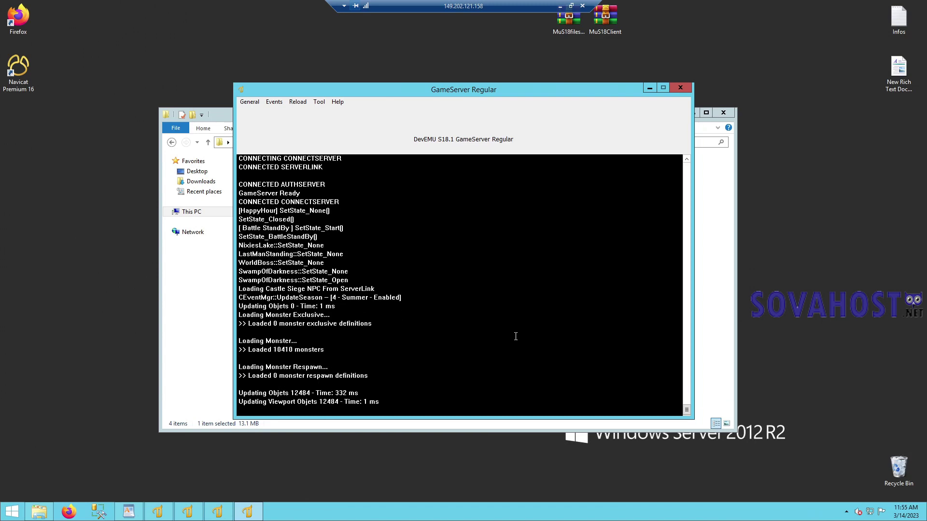
pyautogui.click(650, 91)
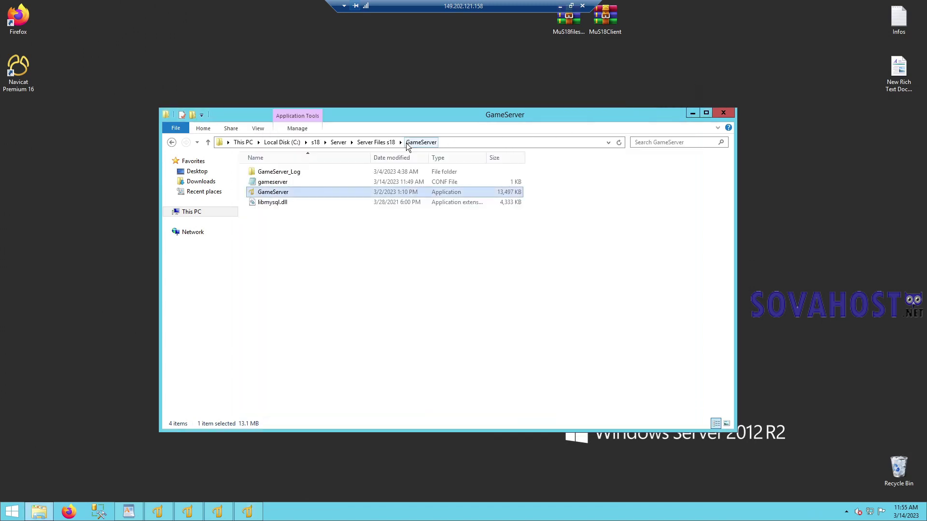
# - Launch the ArkaWar, Event and Siege game servers from their GameServer_ folders
pyautogui.click(387, 143)
pyautogui.doubleClick(289, 223)
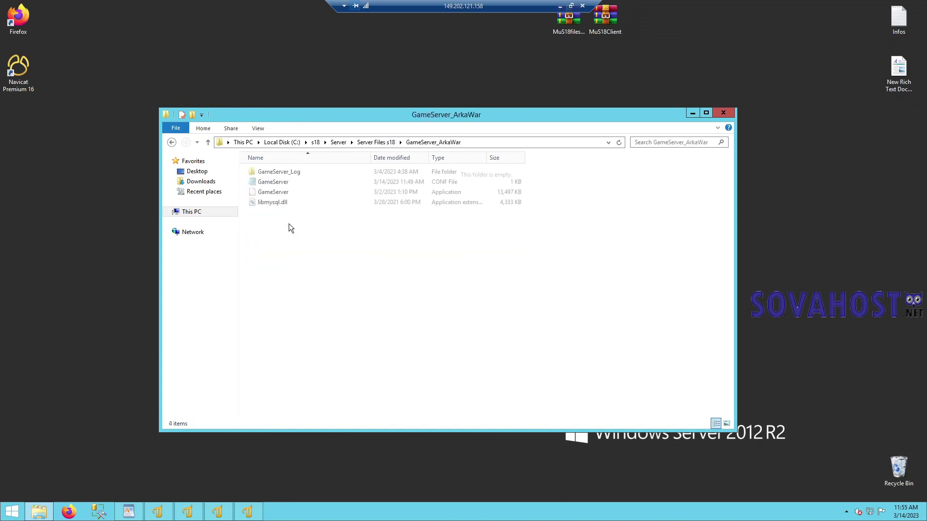
pyautogui.doubleClick(292, 192)
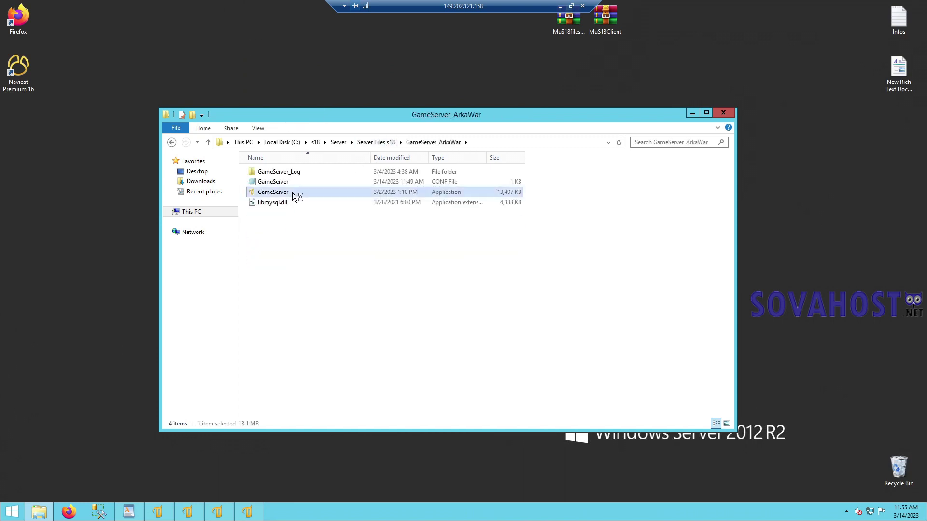
pyautogui.click(172, 142)
pyautogui.doubleClick(285, 233)
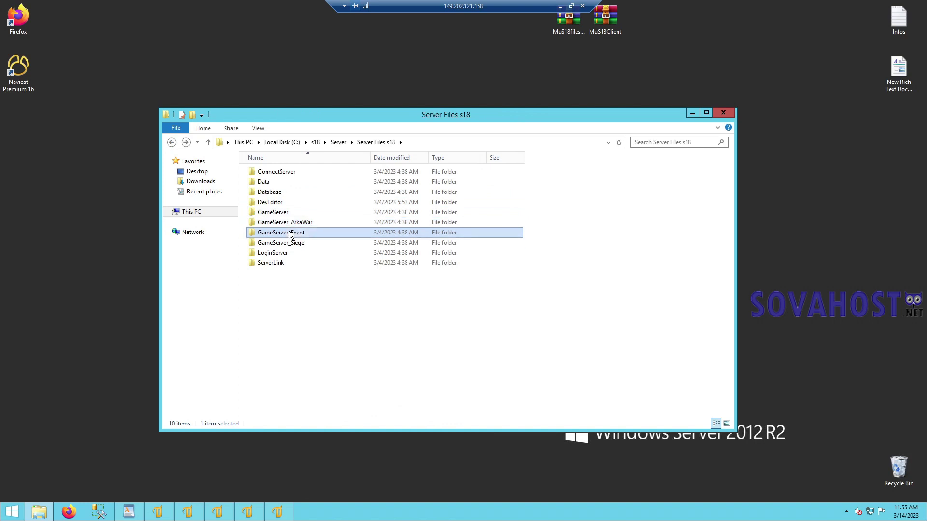
pyautogui.doubleClick(271, 193)
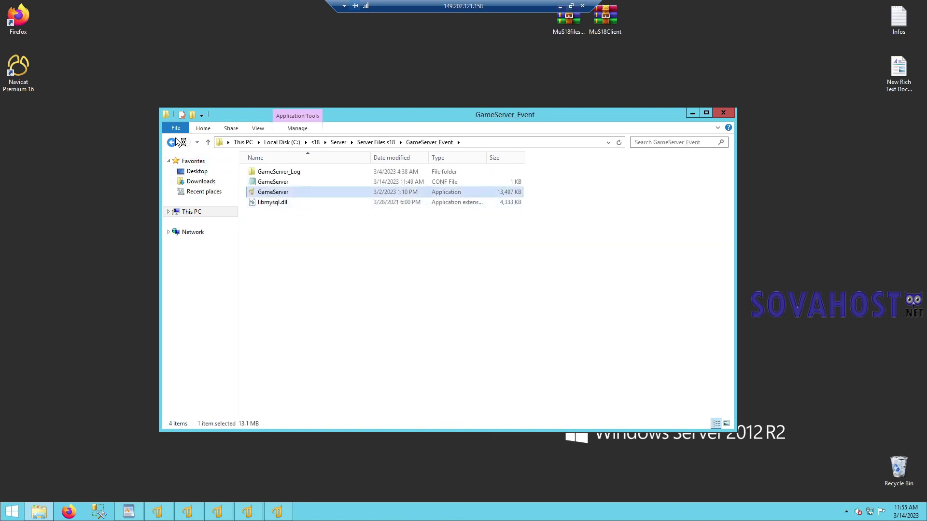
pyautogui.click(171, 142)
pyautogui.doubleClick(278, 243)
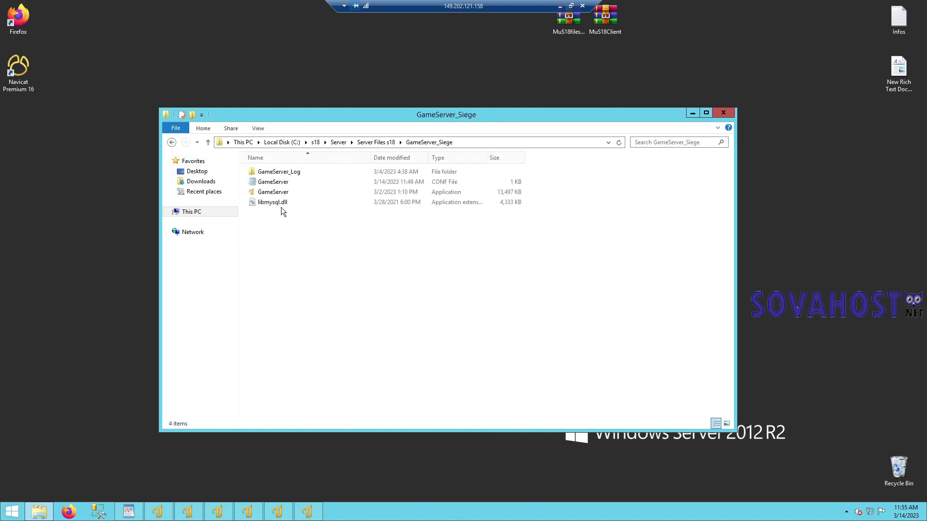
pyautogui.doubleClick(293, 193)
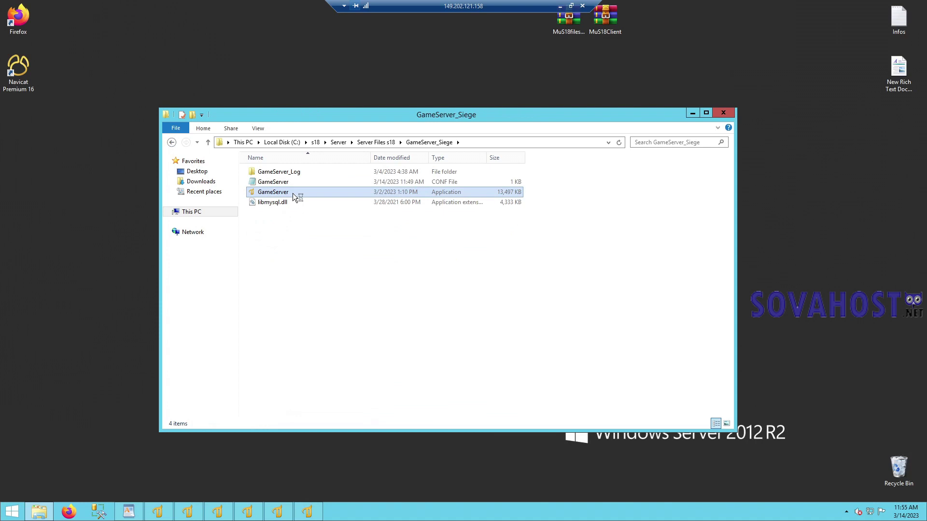
# - Dismiss the trial notices, minimize the three consoles, and allow gameserver through the firewall
pyautogui.click(692, 113)
pyautogui.click(555, 303)
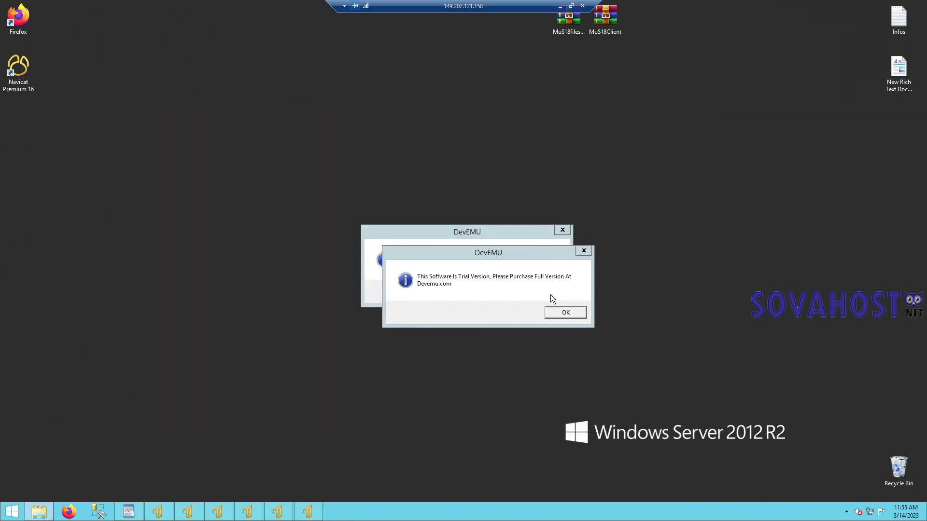
pyautogui.click(560, 314)
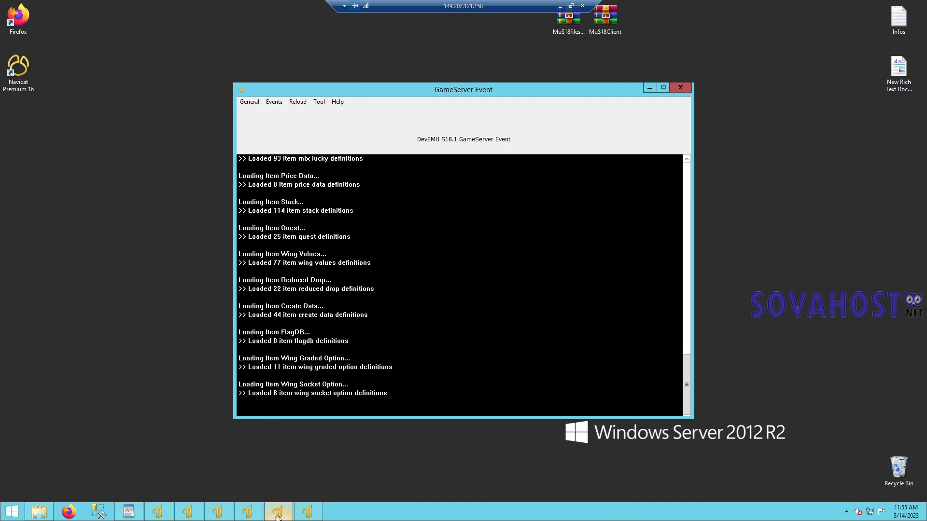
pyautogui.click(310, 513)
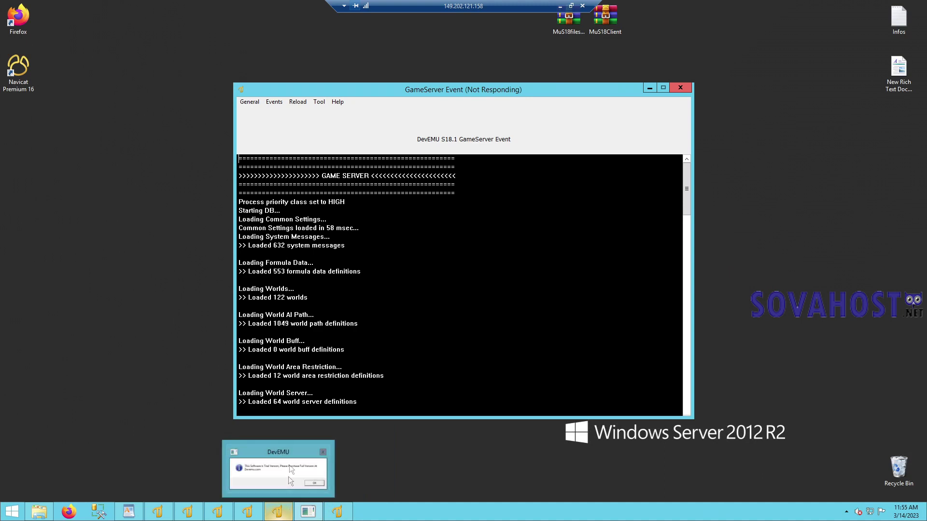
pyautogui.click(294, 466)
pyautogui.click(544, 292)
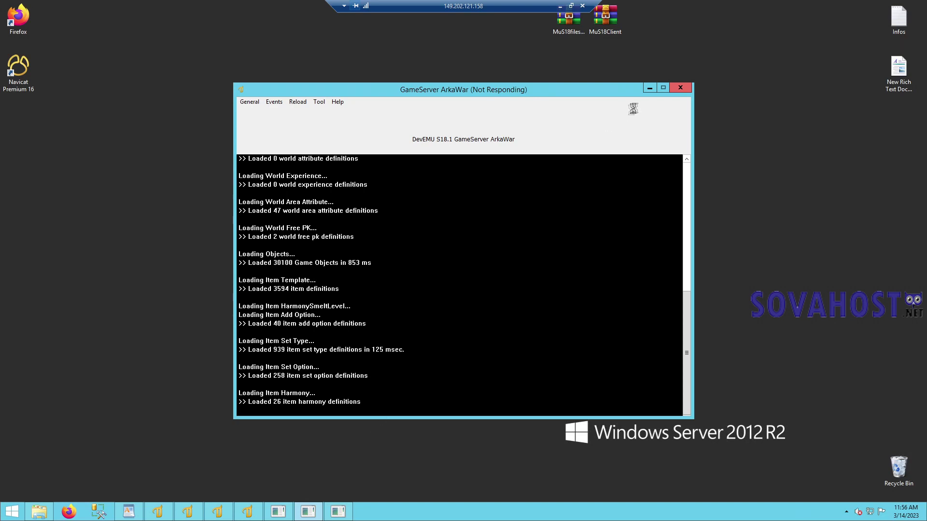
pyautogui.click(651, 88)
pyautogui.click(650, 88)
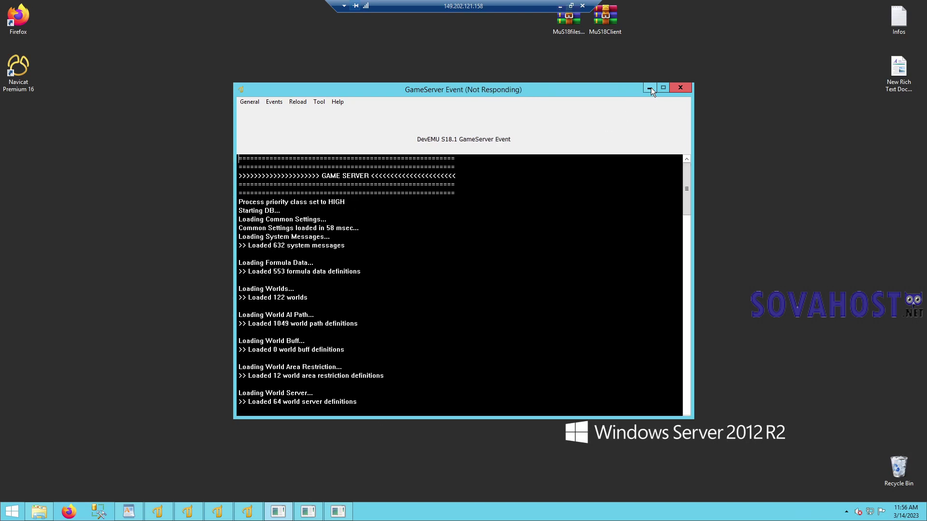
pyautogui.click(650, 88)
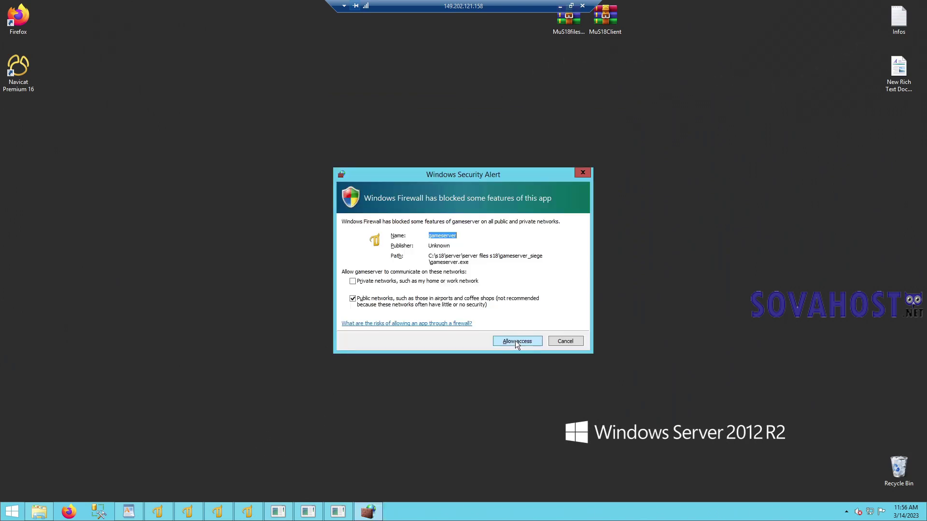
pyautogui.click(515, 342)
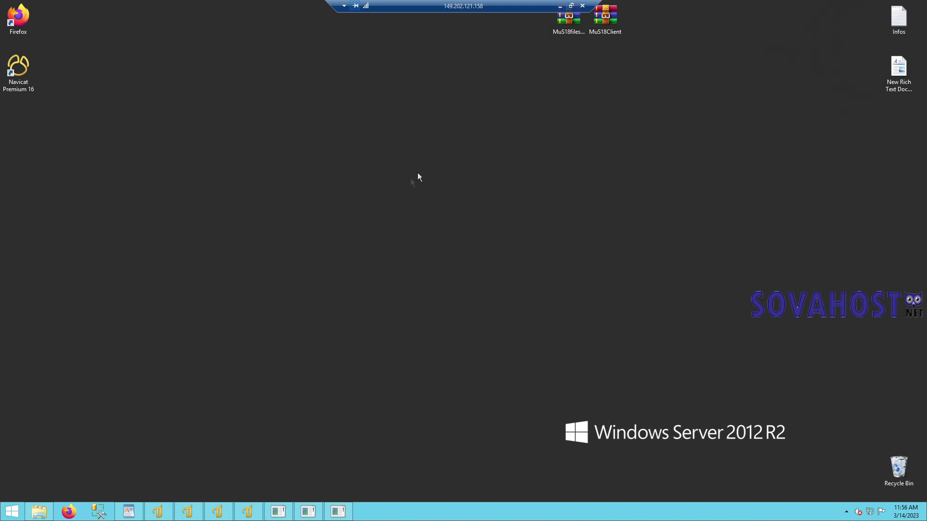
pyautogui.click(2, 514)
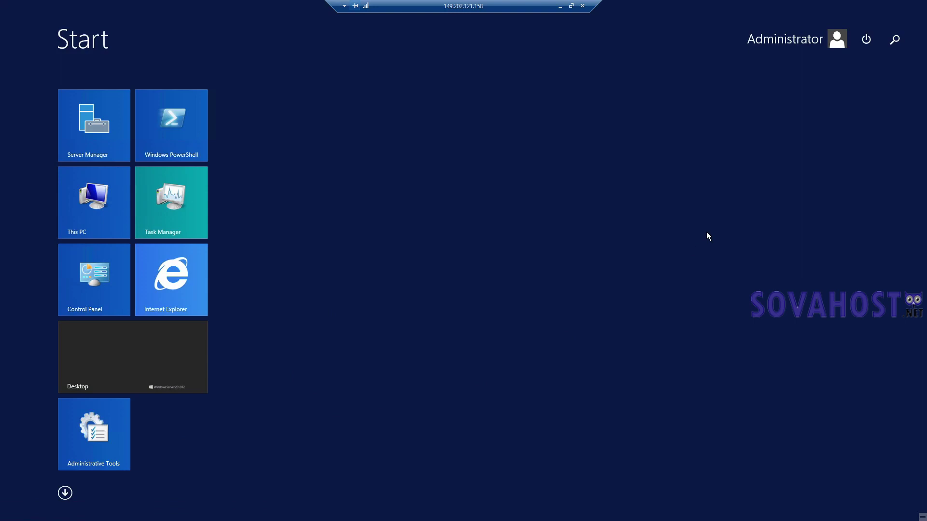
pyautogui.write('firew')
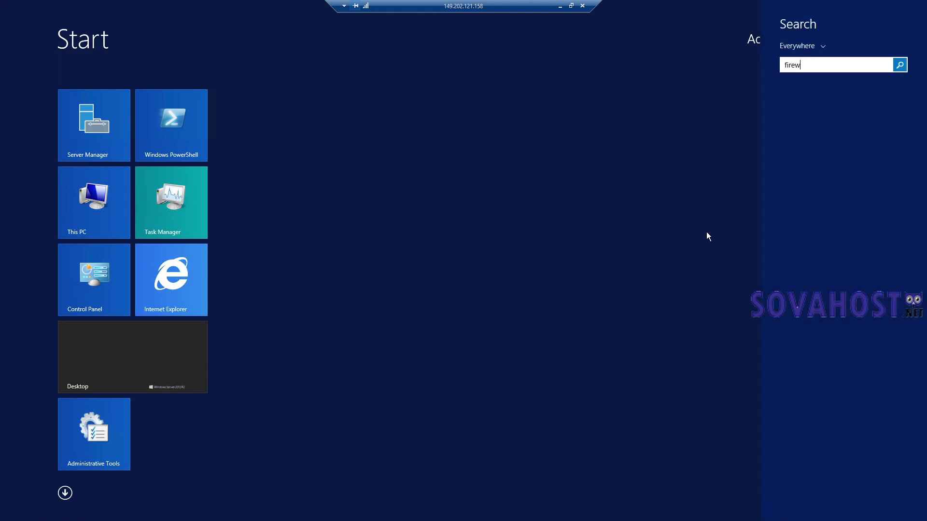
pyautogui.write('all with Advanced Security')
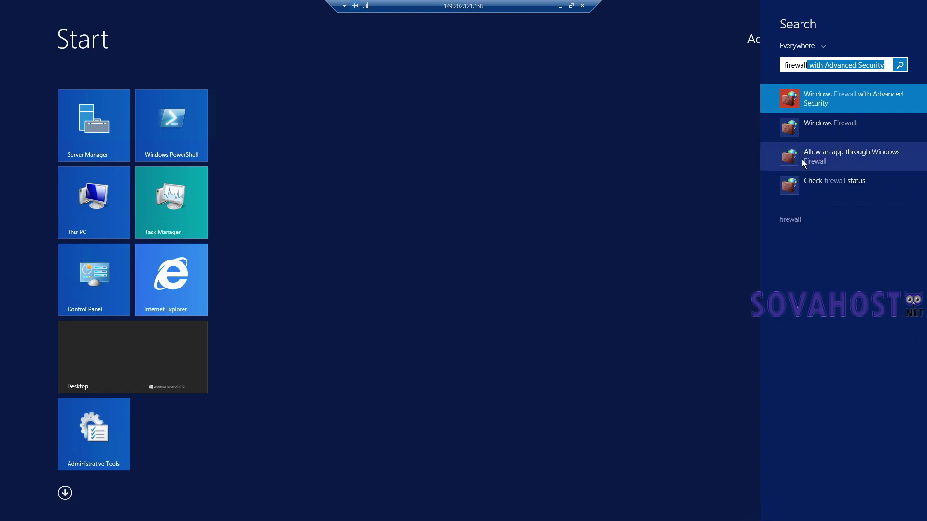
pyautogui.click(882, 92)
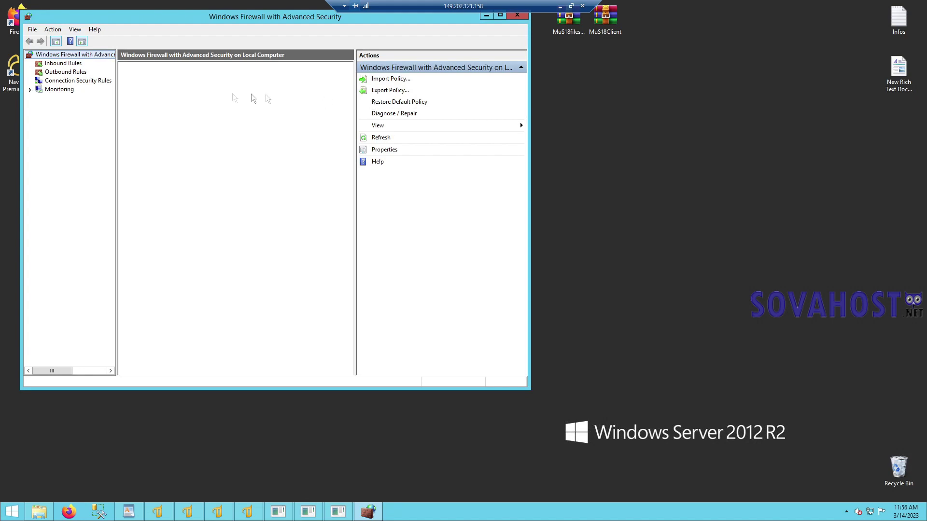
pyautogui.click(75, 66)
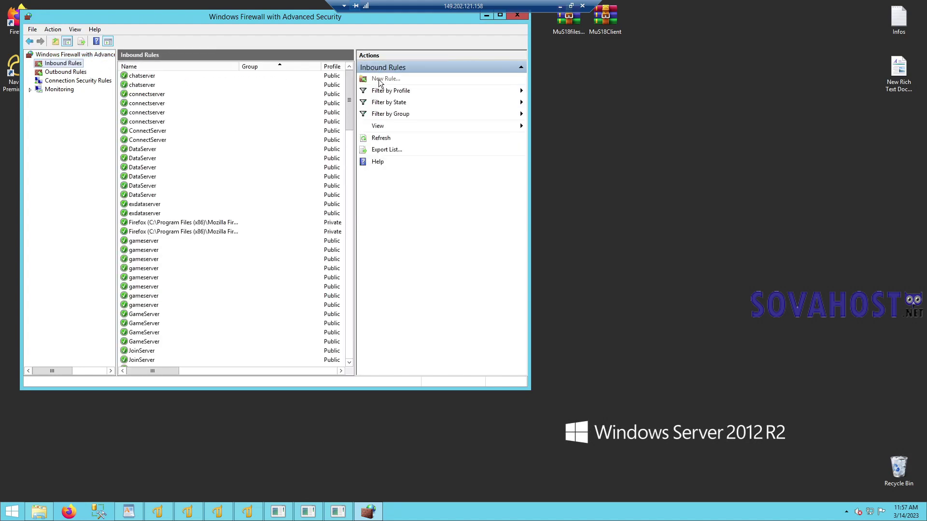
pyautogui.click(382, 79)
pyautogui.click(129, 122)
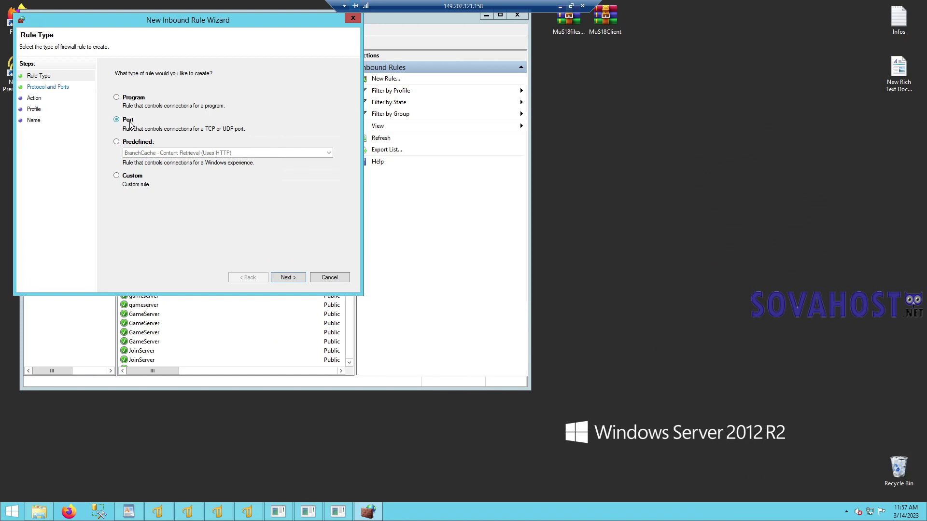
pyautogui.click(286, 274)
pyautogui.hotkey('ctrl', 'v')
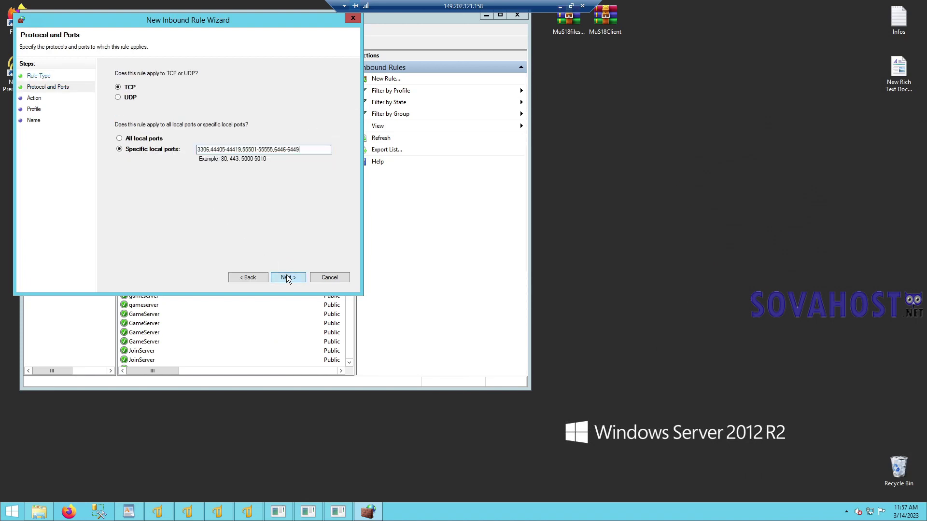
pyautogui.click(287, 277)
pyautogui.click(287, 277)
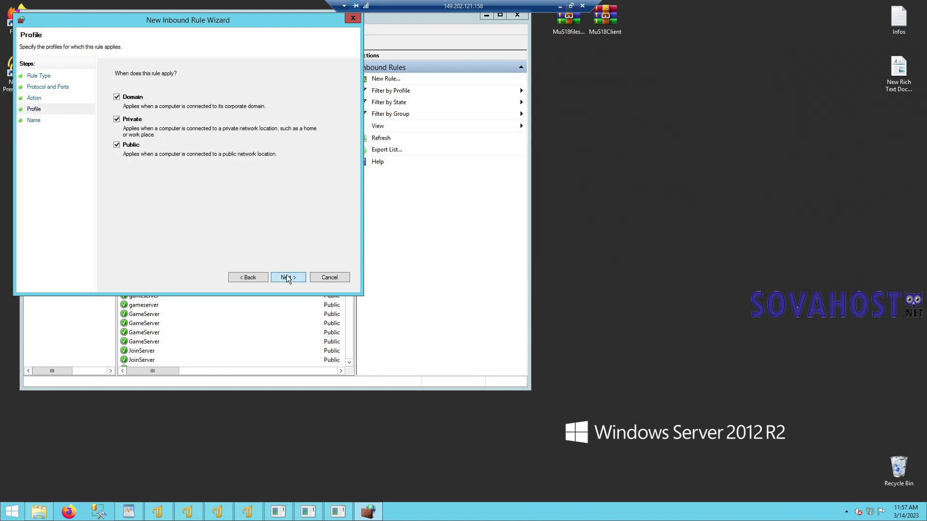
pyautogui.click(287, 278)
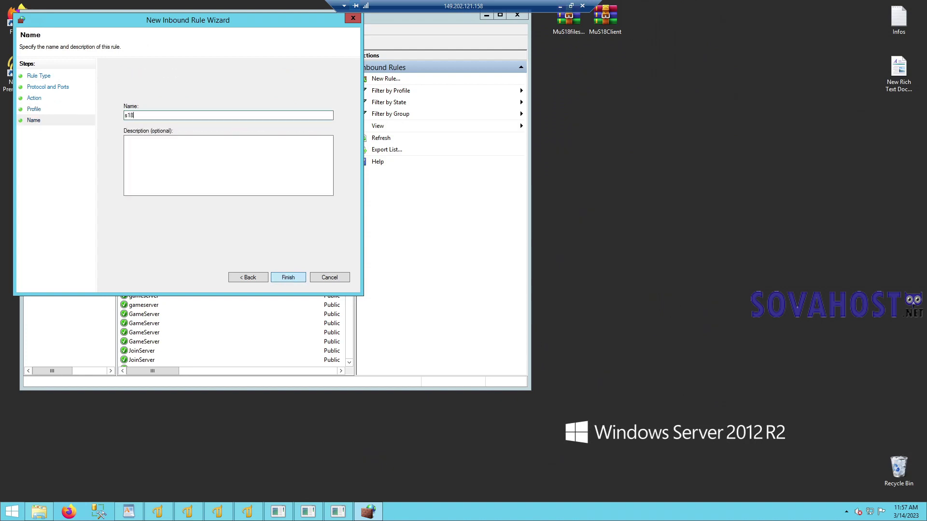
pyautogui.click(287, 278)
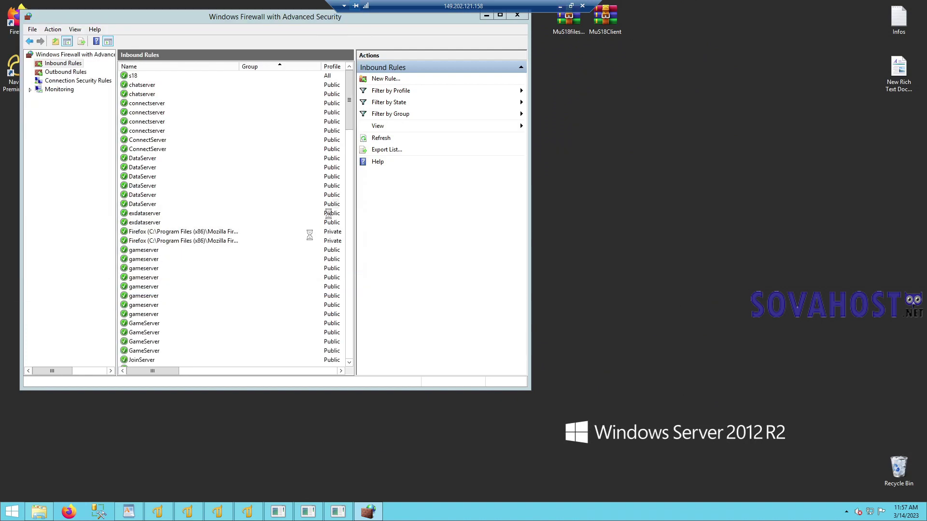
# - Add a matching inbound UDP rule for the same ports, named mus18
pyautogui.click(379, 81)
pyautogui.click(139, 134)
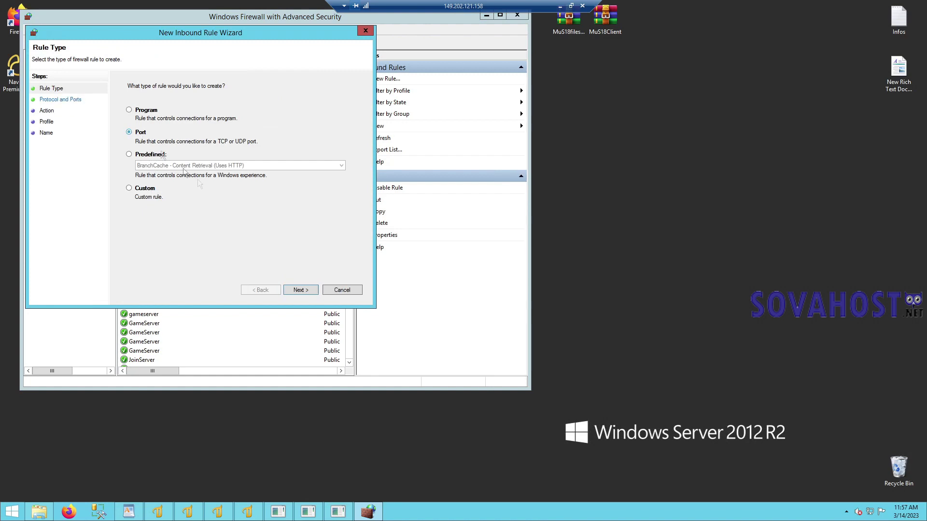
pyautogui.click(304, 291)
pyautogui.click(143, 109)
pyautogui.click(242, 162)
pyautogui.hotkey('ctrl', 'v')
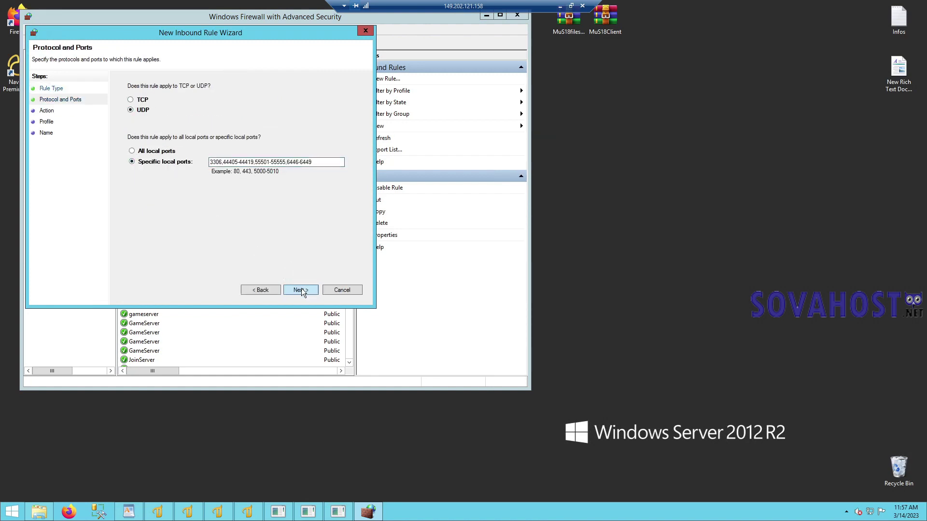
pyautogui.click(302, 289)
pyautogui.click(301, 288)
pyautogui.click(302, 289)
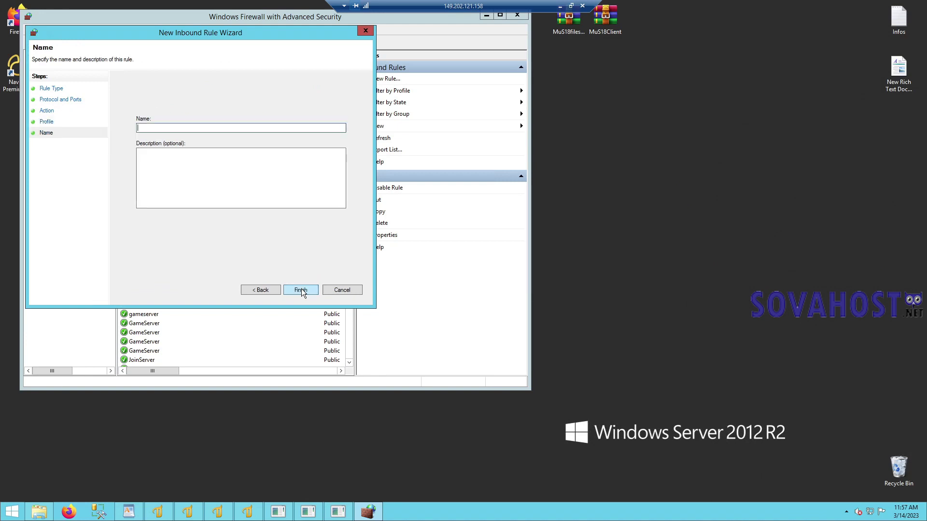
pyautogui.write('mus18')
pyautogui.press('Return')
# - Close the firewall console and return File Explorer to Server Files s18
pyautogui.click(517, 15)
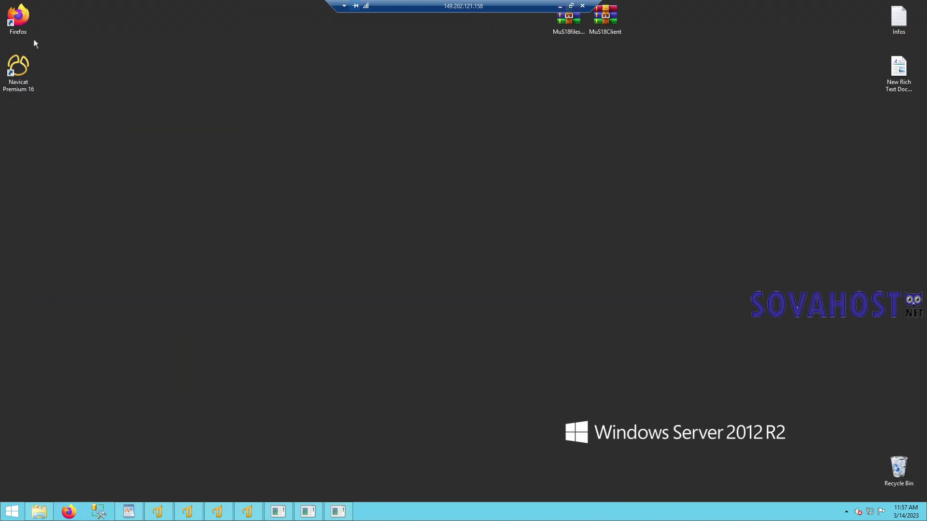
pyautogui.click(39, 512)
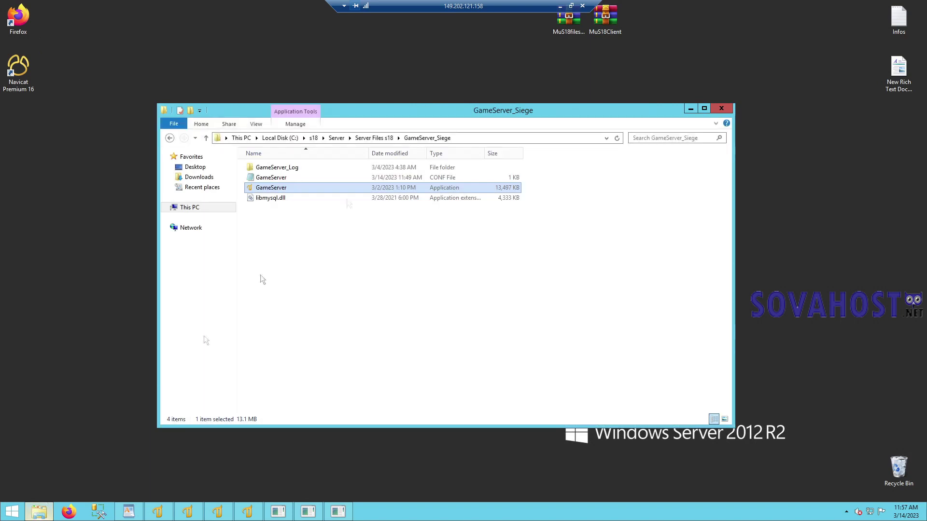
pyautogui.click(372, 140)
# - Launch DevEditor, dismiss the trial notice, and save the database connection password
pyautogui.doubleClick(281, 195)
pyautogui.click(283, 178)
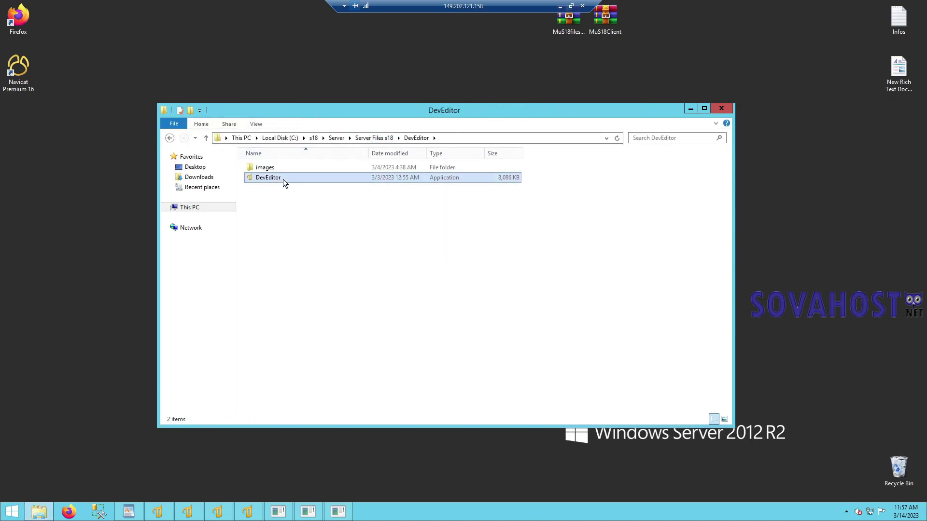
pyautogui.click(690, 108)
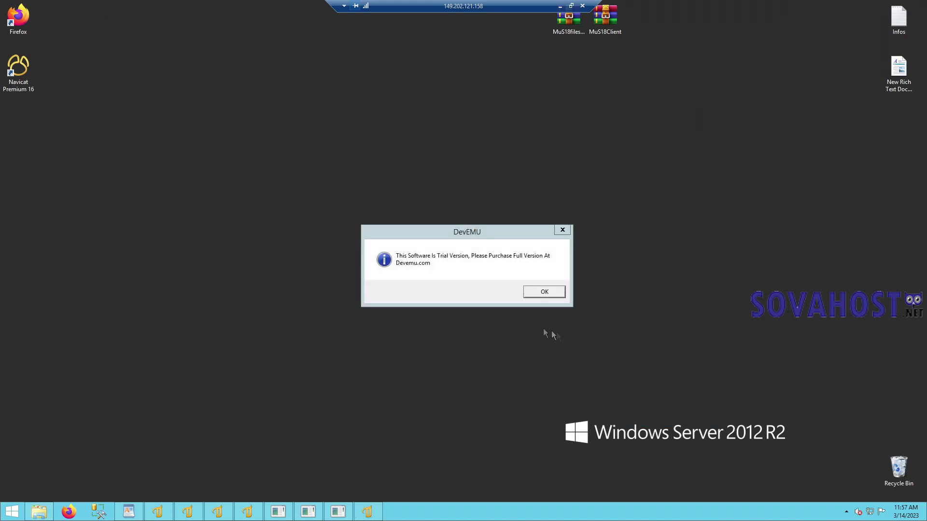
pyautogui.click(529, 291)
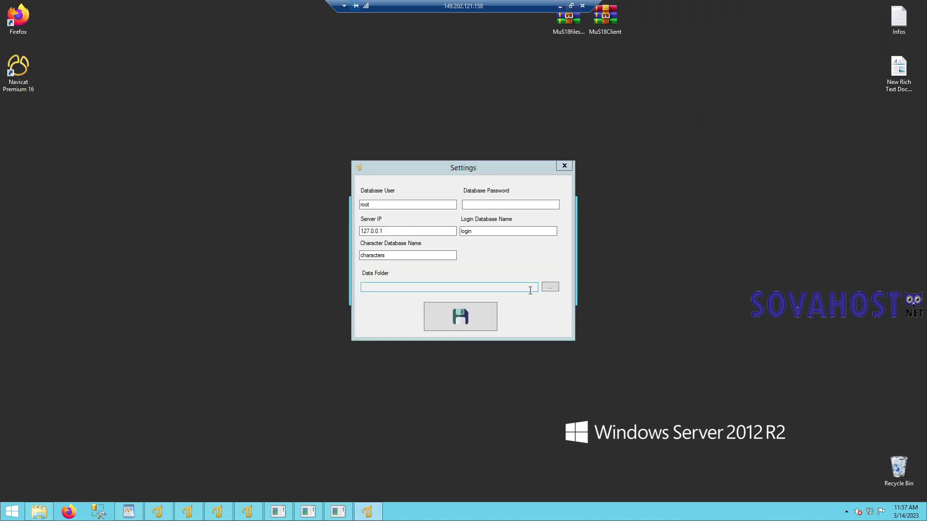
pyautogui.click(515, 204)
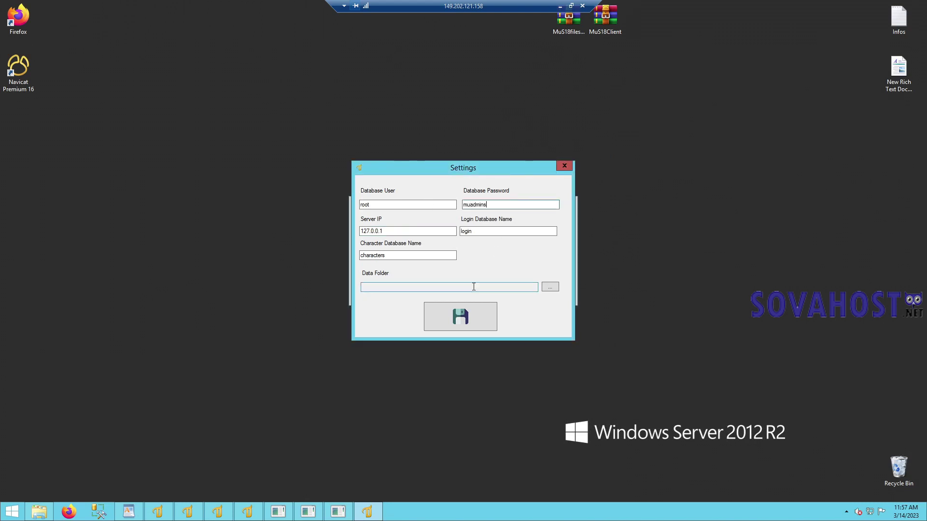
pyautogui.click(461, 312)
# - Try the account manager, skip the missing WorldTemplate.xml error, and close it
pyautogui.click(387, 267)
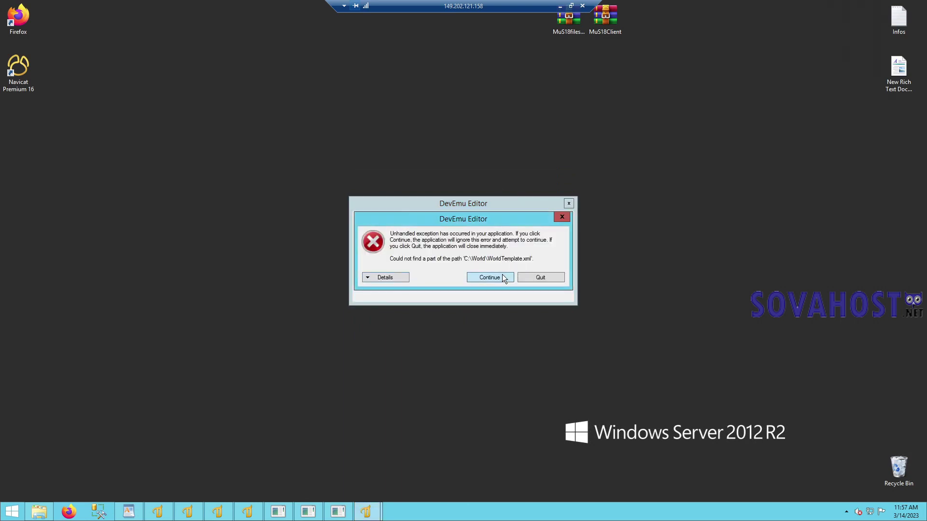
pyautogui.click(502, 278)
pyautogui.click(756, 16)
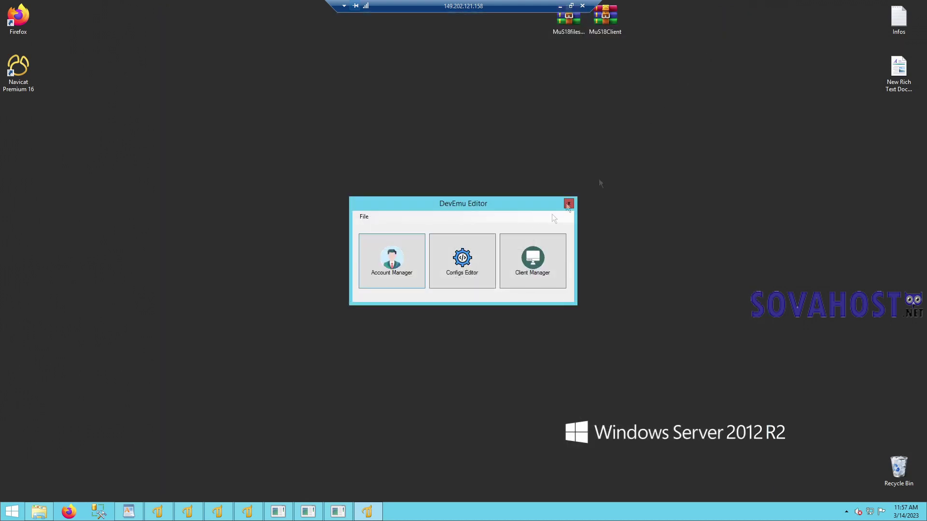
# - Set the preferences' Data Folder to C:\s18\Server\Server Files s18\Data and save
pyautogui.click(364, 217)
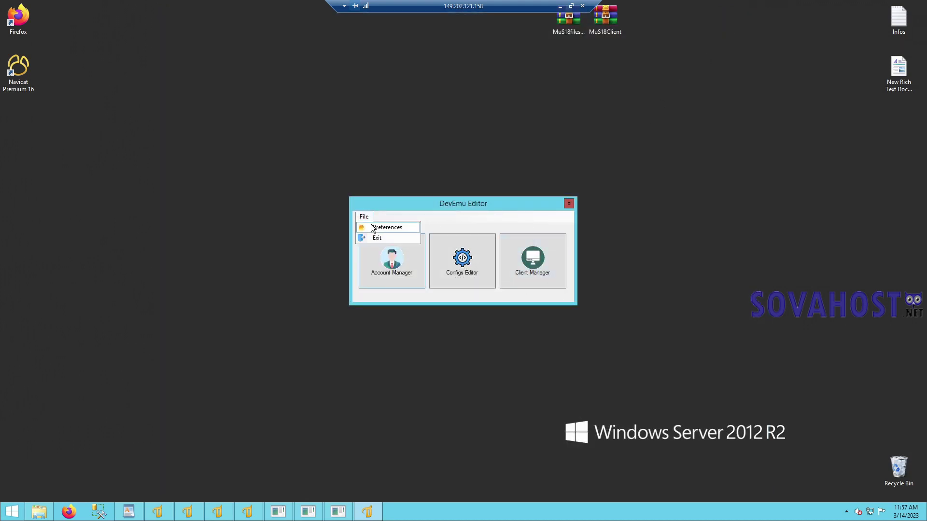
pyautogui.click(373, 228)
pyautogui.click(550, 287)
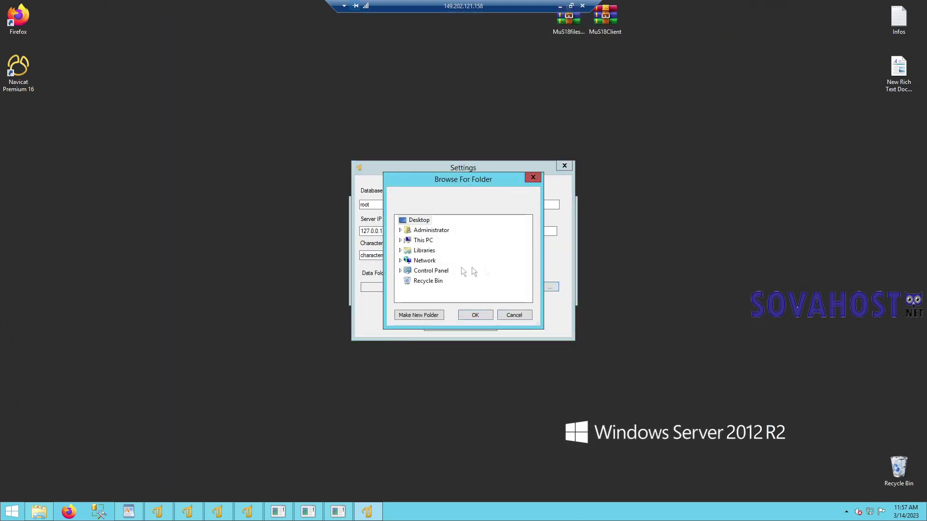
pyautogui.click(400, 240)
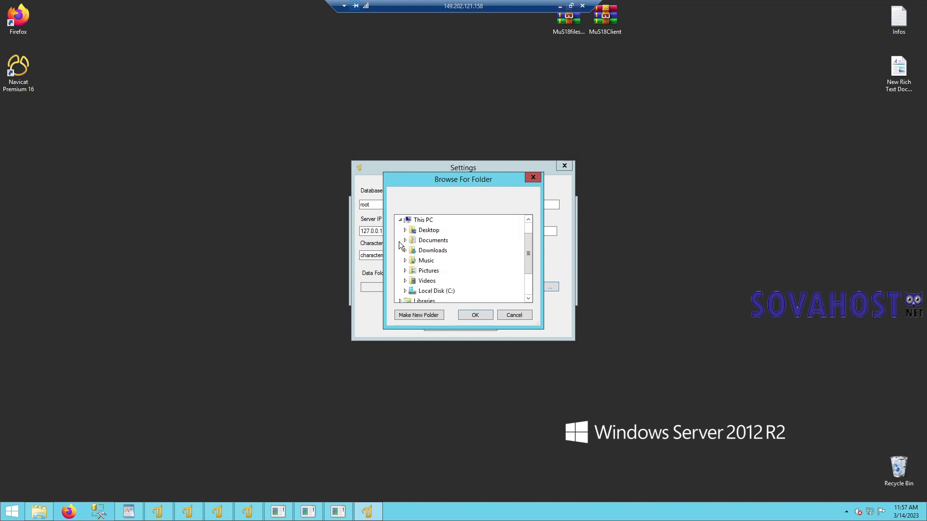
pyautogui.scroll(-2, 406, 253)
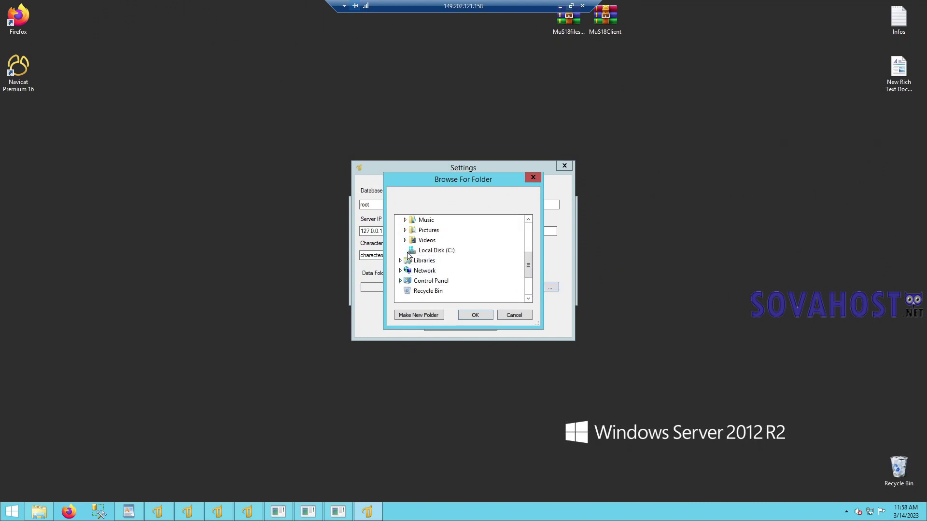
pyautogui.click(405, 250)
pyautogui.doubleClick(427, 284)
pyautogui.scroll(-1, 431, 274)
pyautogui.doubleClick(437, 280)
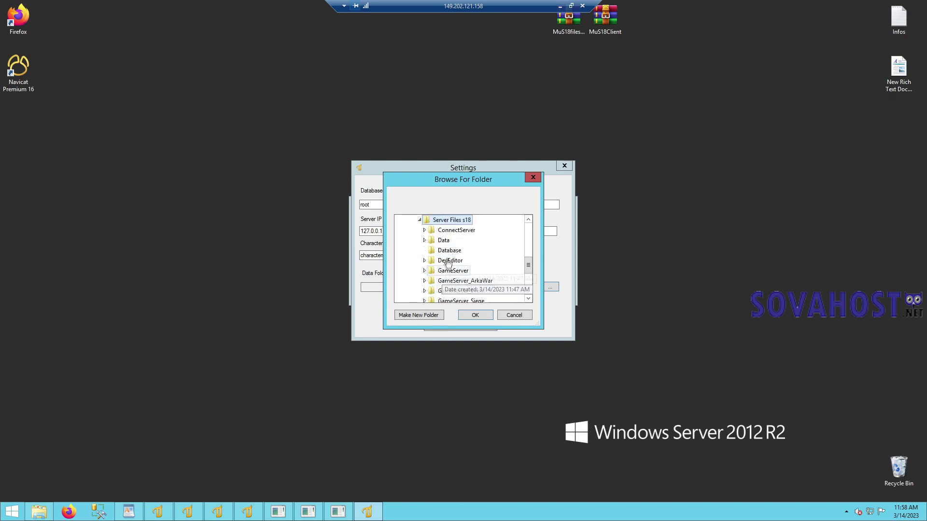
pyautogui.doubleClick(446, 243)
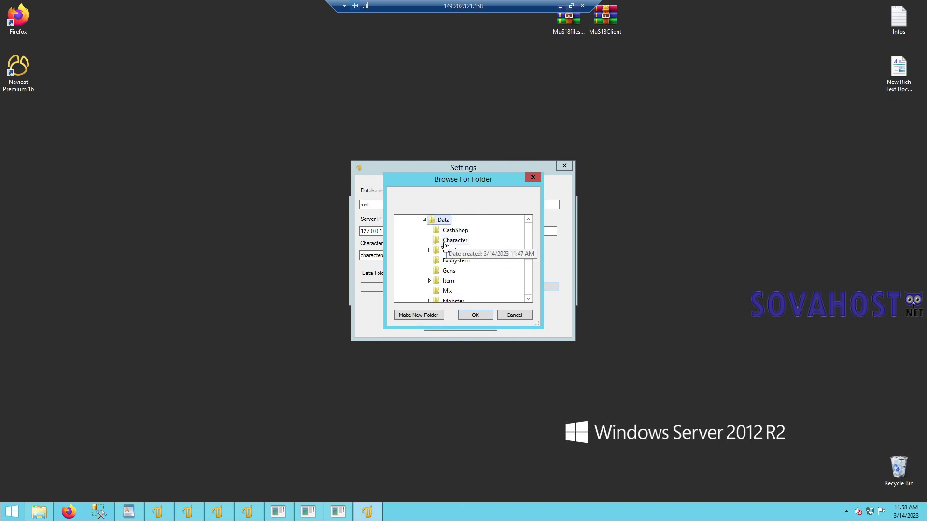
pyautogui.click(476, 315)
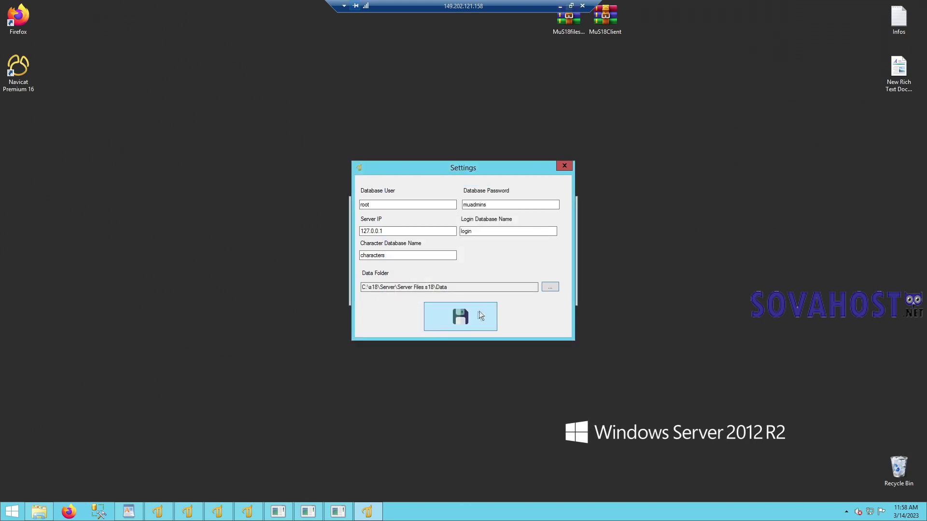
pyautogui.click(471, 316)
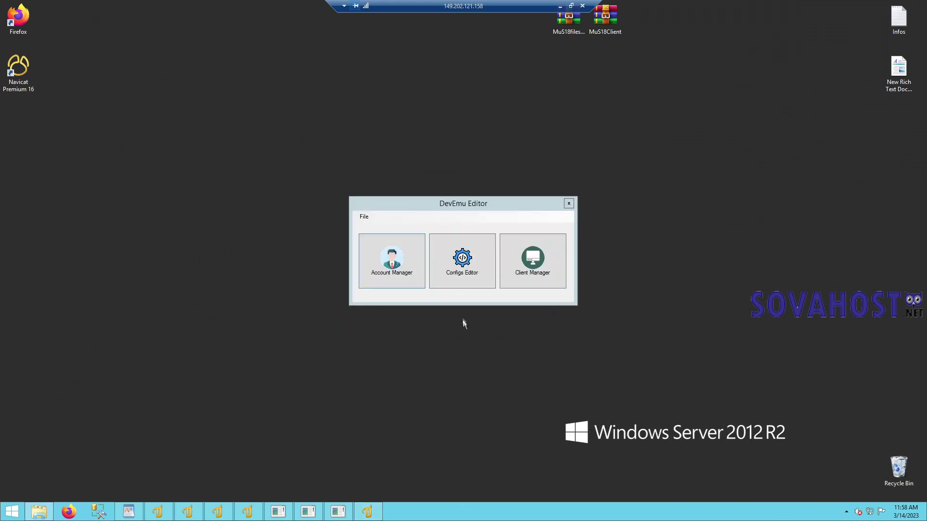
# - Add a new game account with its email and password in Account Manager, then close it
pyautogui.click(399, 255)
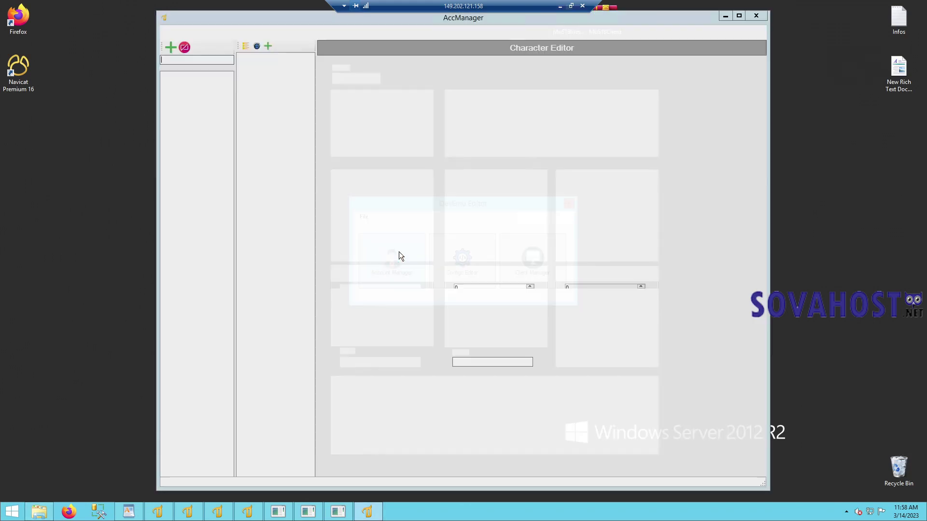
pyautogui.click(171, 47)
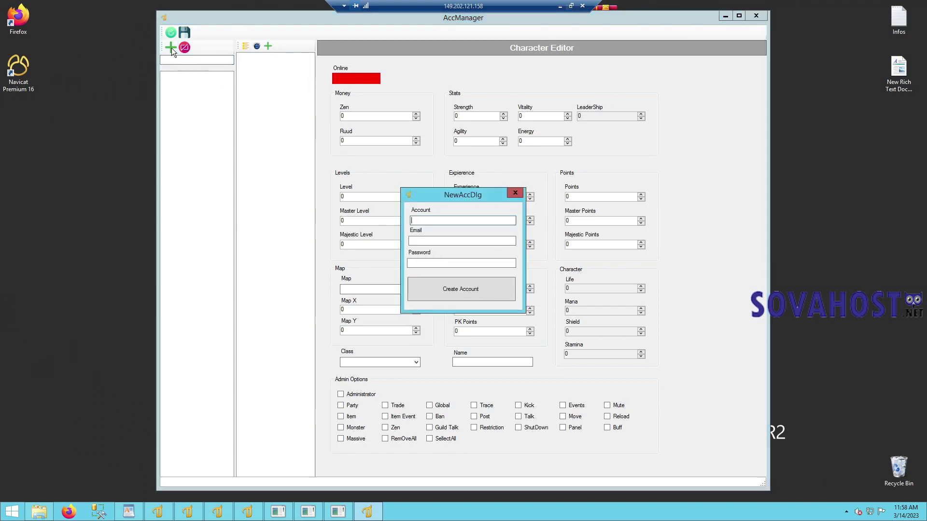
pyautogui.write('muadmins')
pyautogui.press('Tab')
pyautogui.press('Tab')
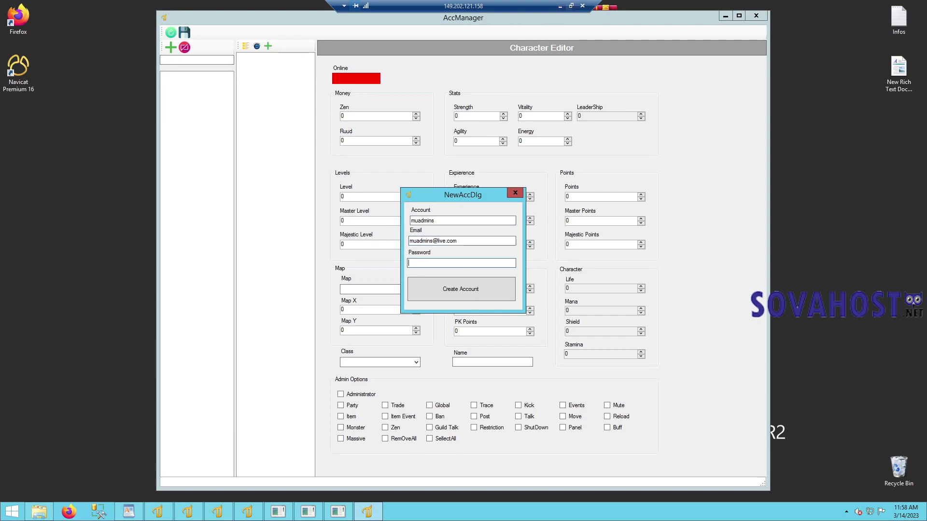
pyautogui.click(472, 289)
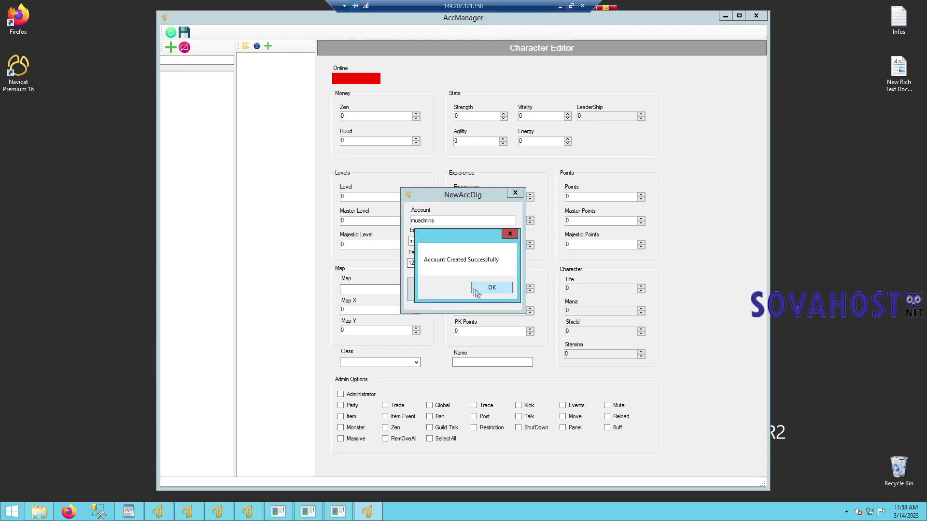
pyautogui.click(480, 291)
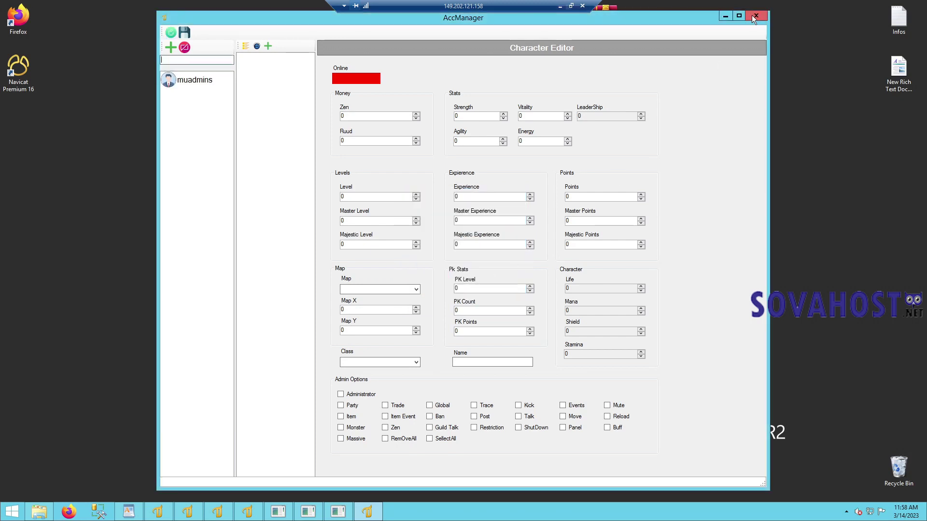
pyautogui.click(754, 15)
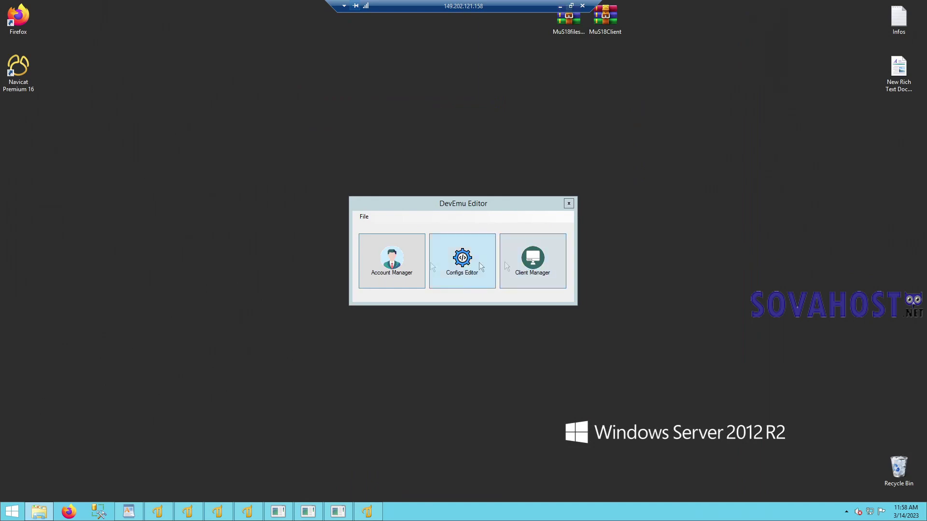
# - Verify the client config's IpAddress matches the server, then launch main.exe from the client folder
pyautogui.click(561, 7)
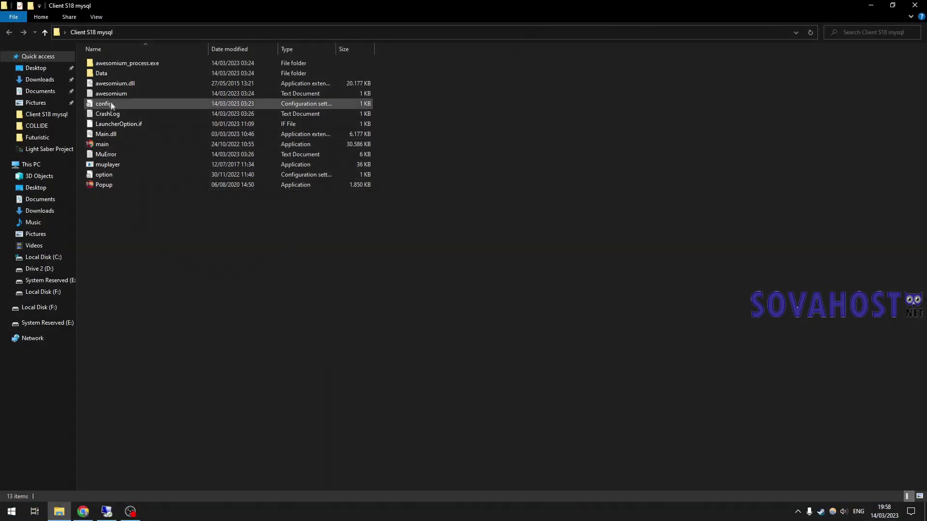
pyautogui.doubleClick(111, 104)
pyautogui.moveTo(369, 105); pyautogui.dragTo(331, 105)
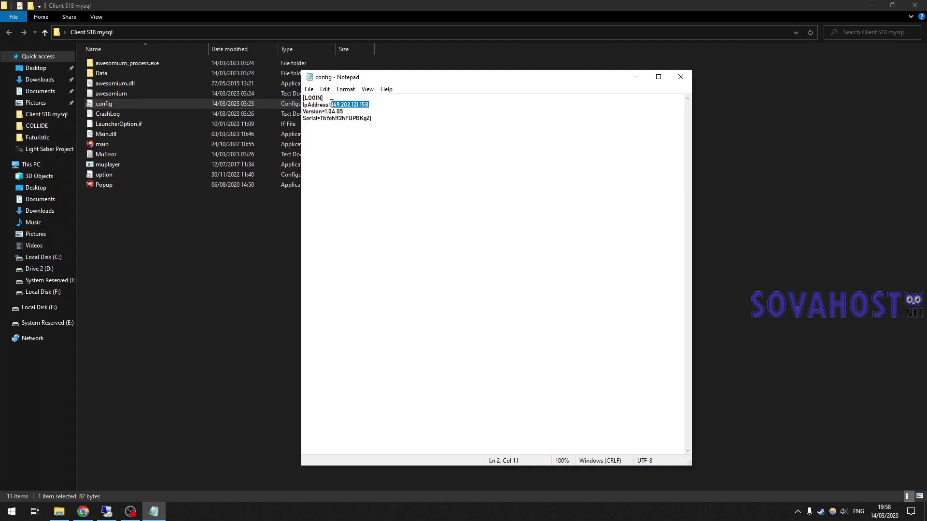
pyautogui.click(107, 511)
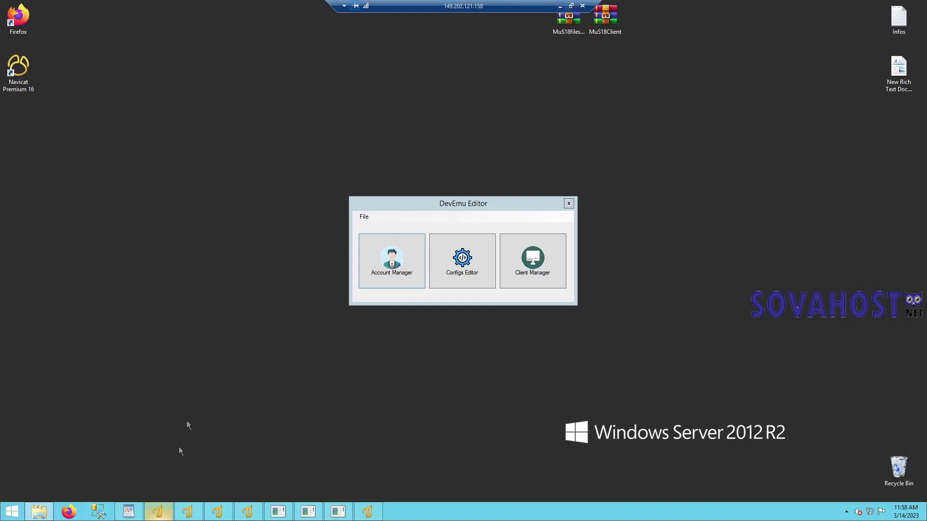
pyautogui.doubleClick(471, 9)
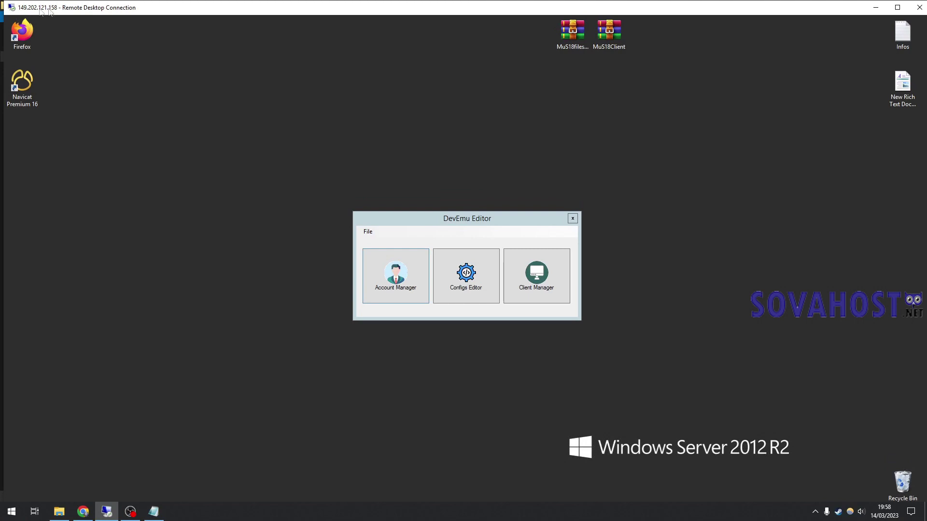
pyautogui.click(154, 512)
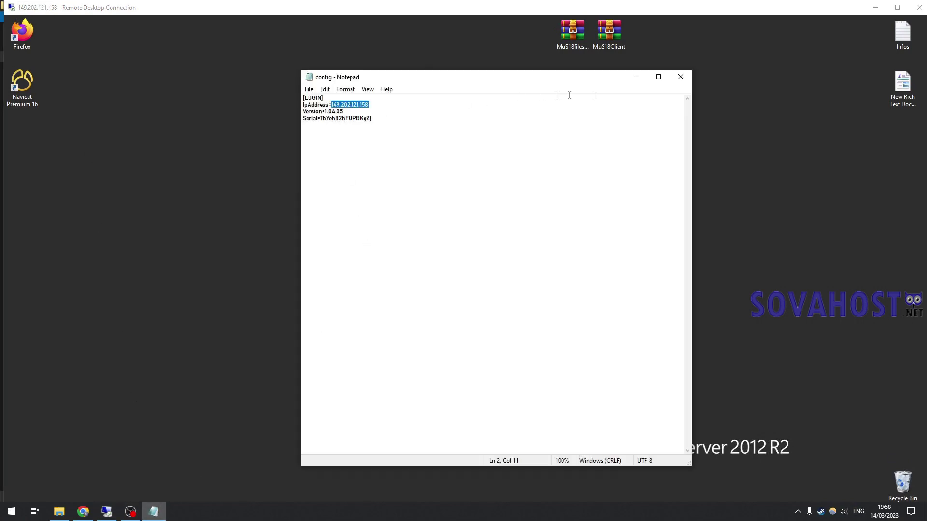
pyautogui.click(680, 77)
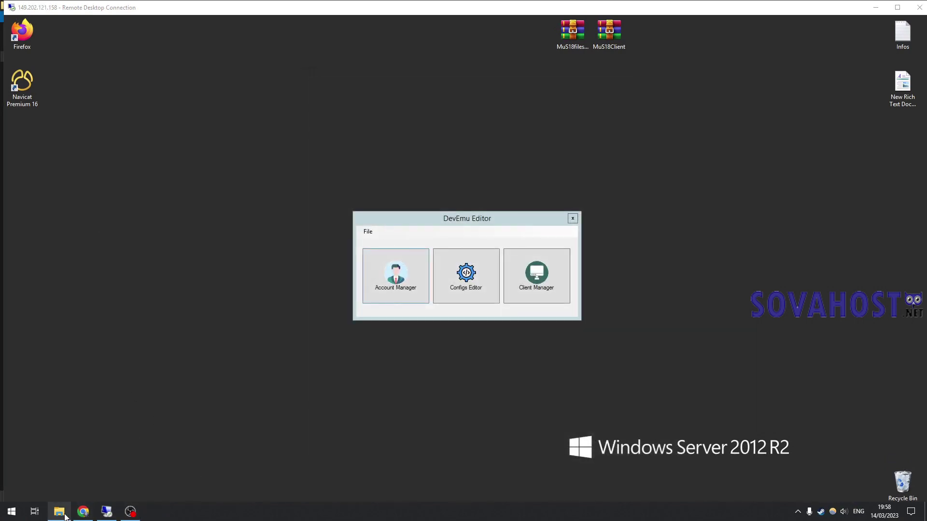
pyautogui.click(58, 512)
pyautogui.doubleClick(123, 145)
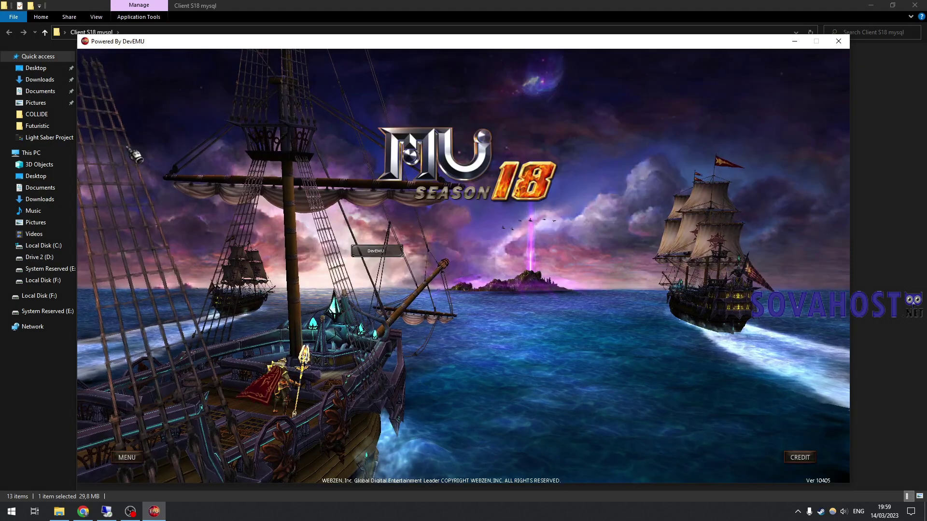
# - Log into DevEMU-1 with the new account and create a named Illusion Knight character
pyautogui.click(456, 254)
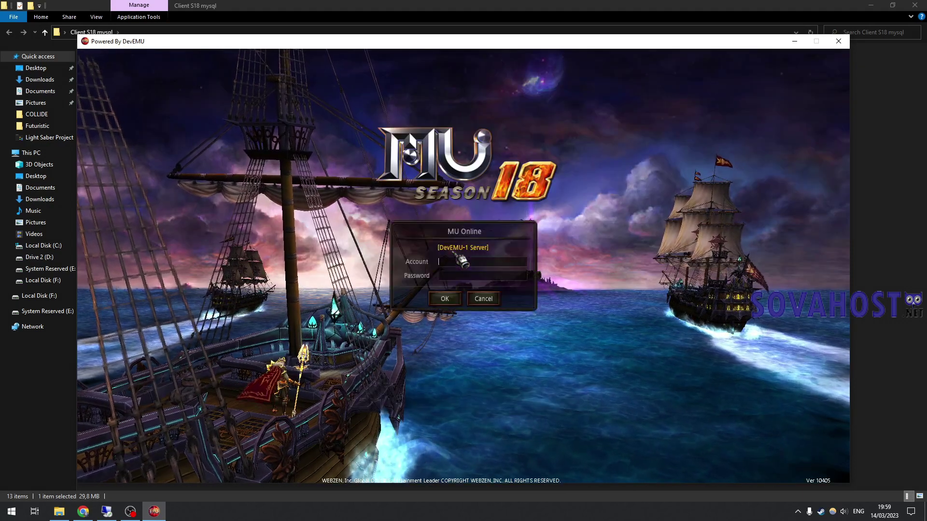
pyautogui.write('muadmins')
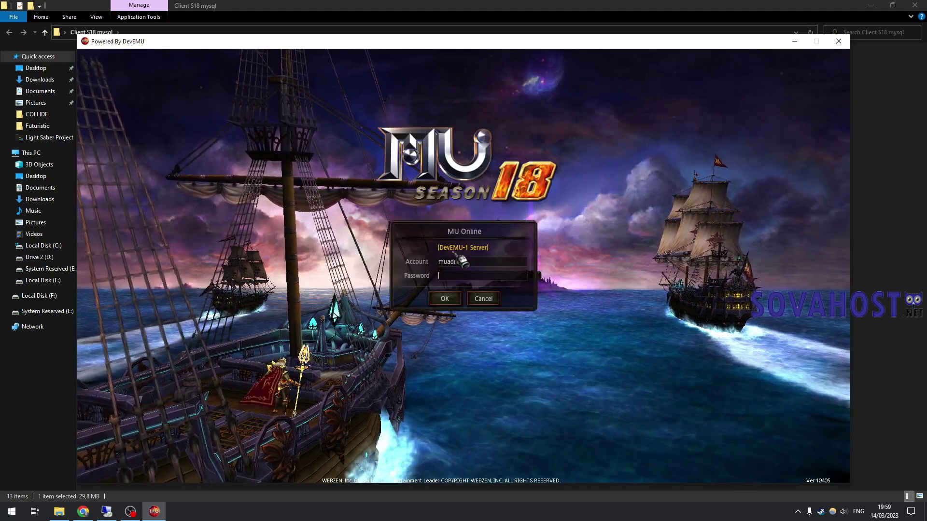
pyautogui.click(457, 299)
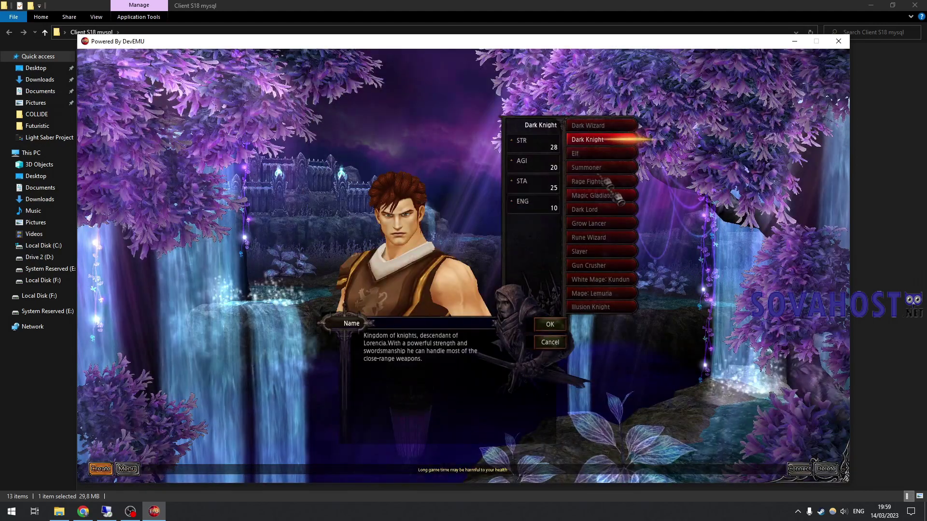
pyautogui.click(590, 307)
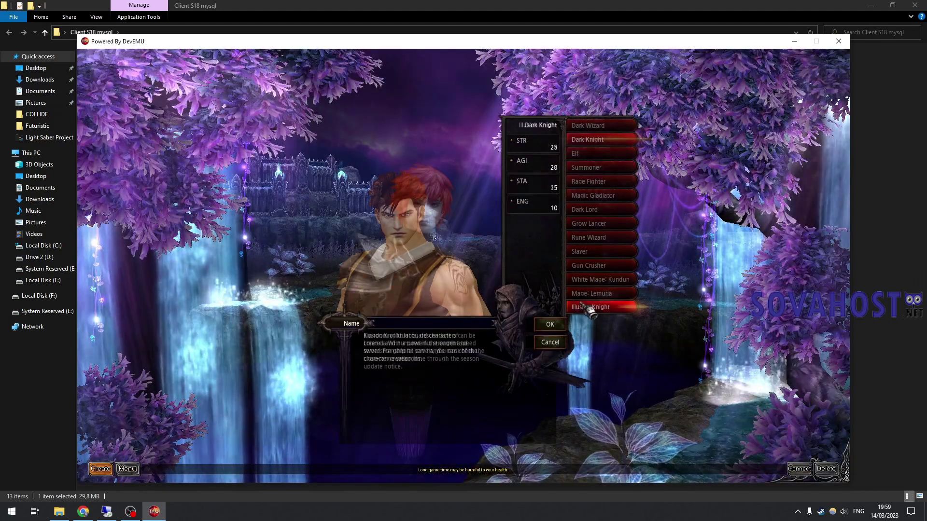
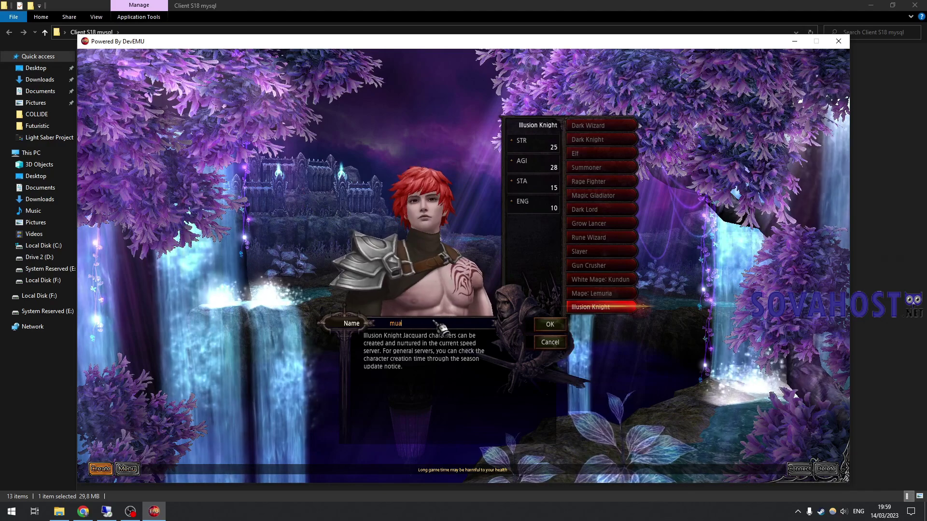
pyautogui.press('Return')
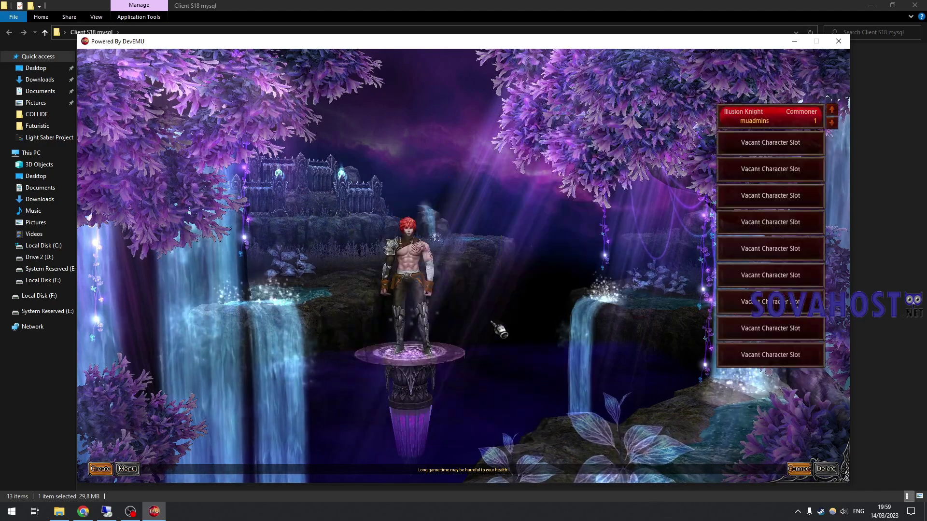
# - Enter Lorencia with the Illusion Knight, walk around and kill spiders
pyautogui.doubleClick(748, 125)
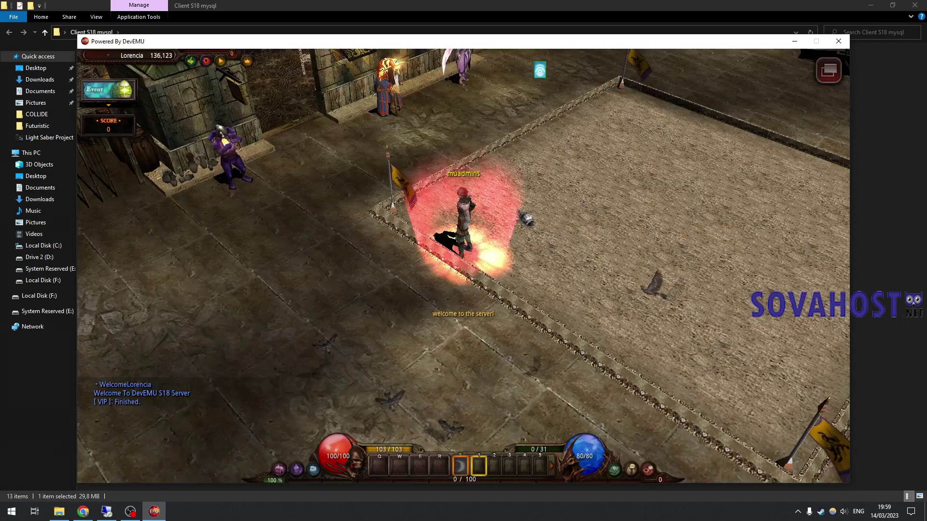
pyautogui.click(388, 246)
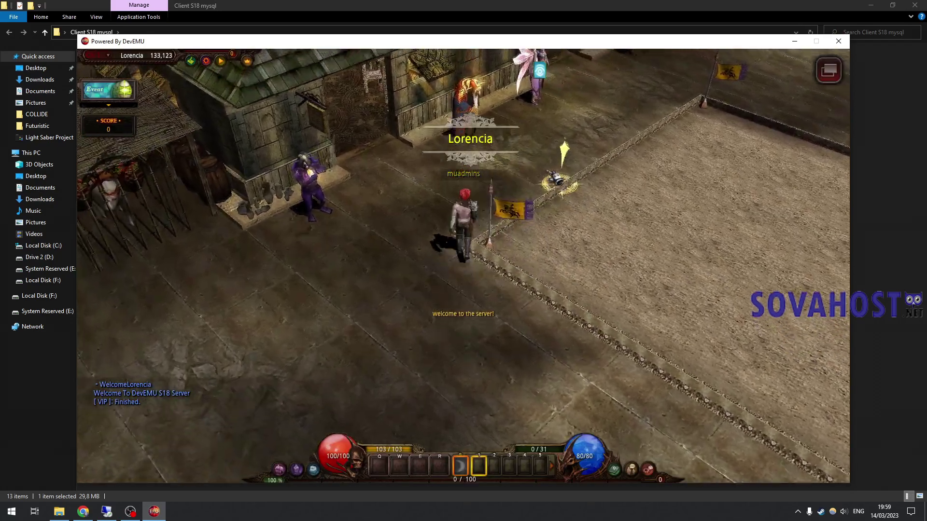
pyautogui.press('Return')
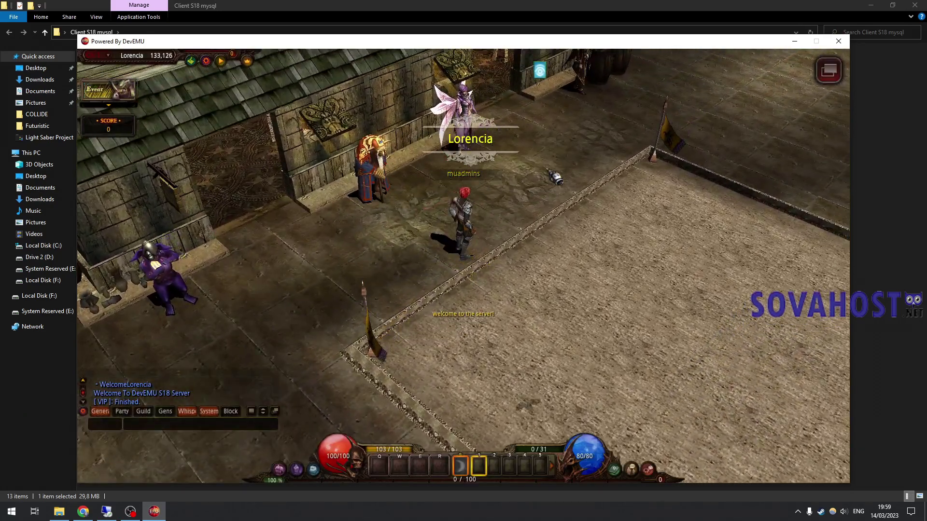
pyautogui.press('Return')
pyautogui.click(548, 191)
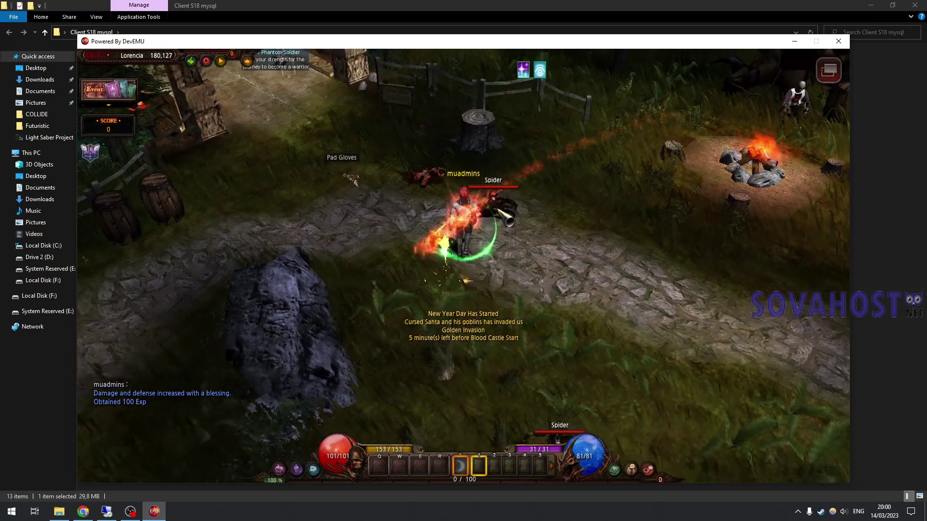
pyautogui.click(502, 212)
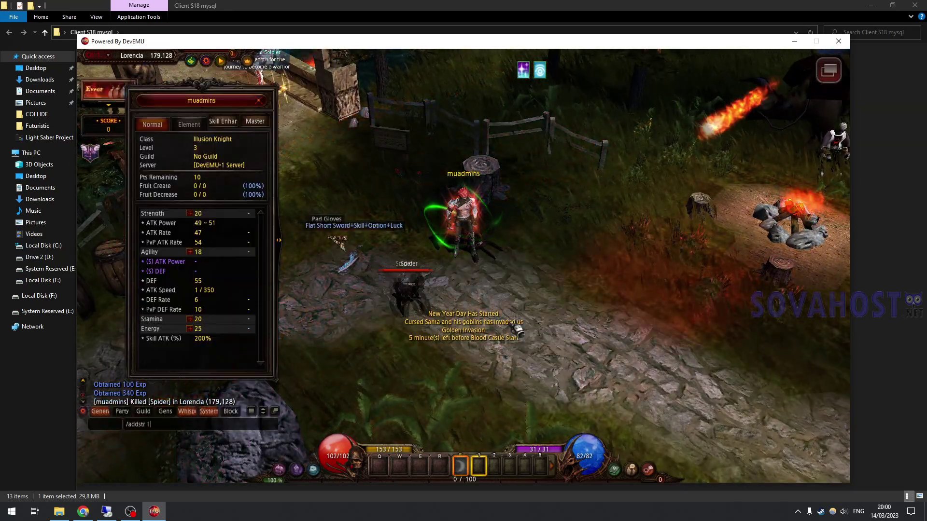
pyautogui.press('Escape')
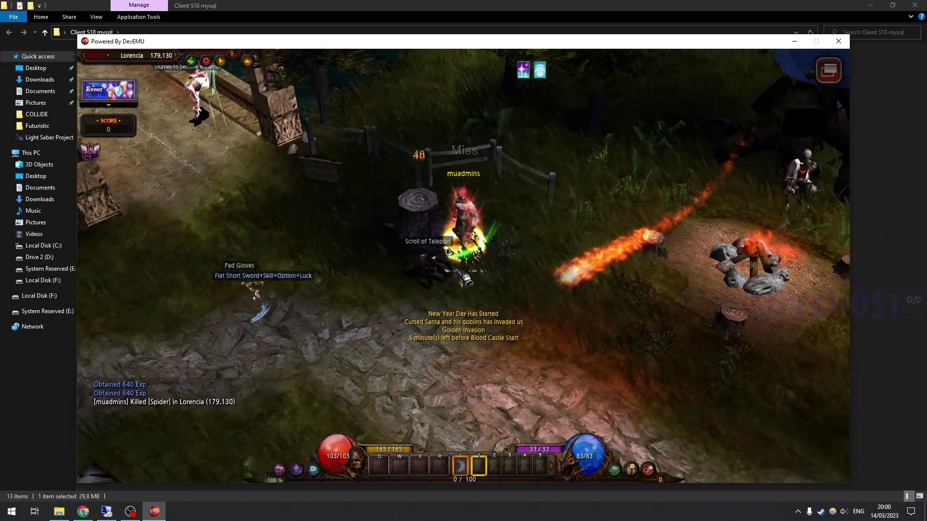
pyautogui.click(592, 297)
# - Post "Enjoy!" in the game chat
pyautogui.press('Return')
pyautogui.write('Enjoy!')
pyautogui.press('Return')
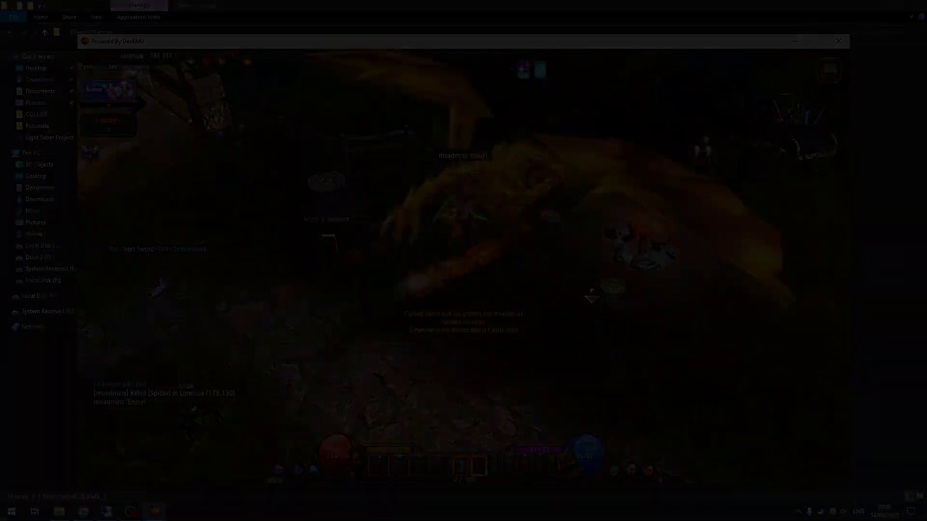